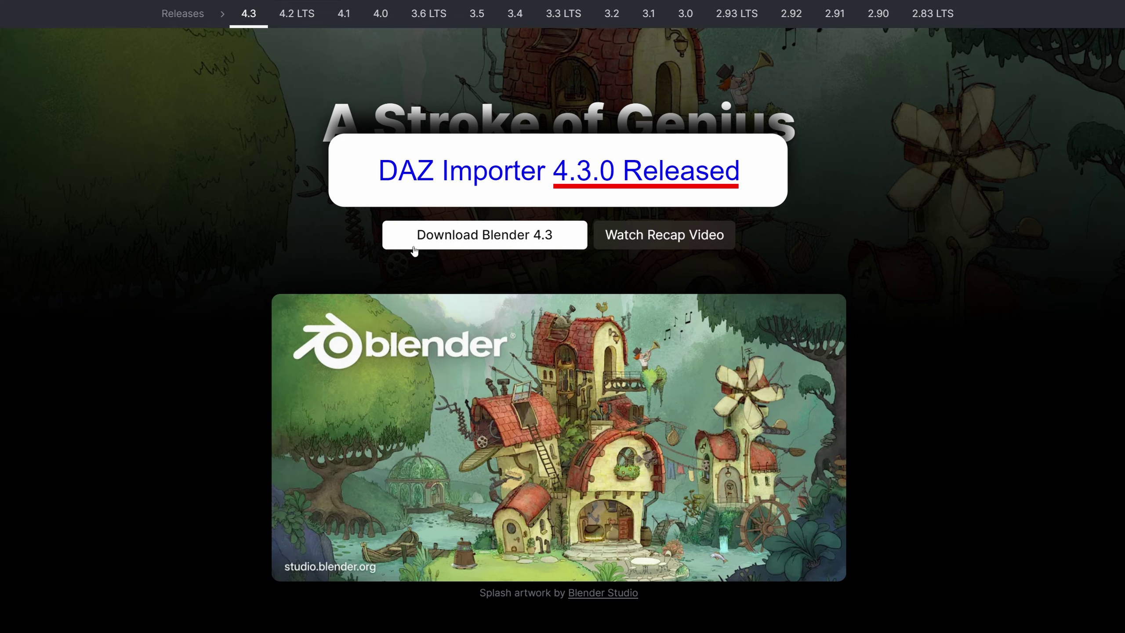
# Step: Download the Blender 4.3.2 Windows installer from blender.org's download page
pyautogui.click(566, 238)
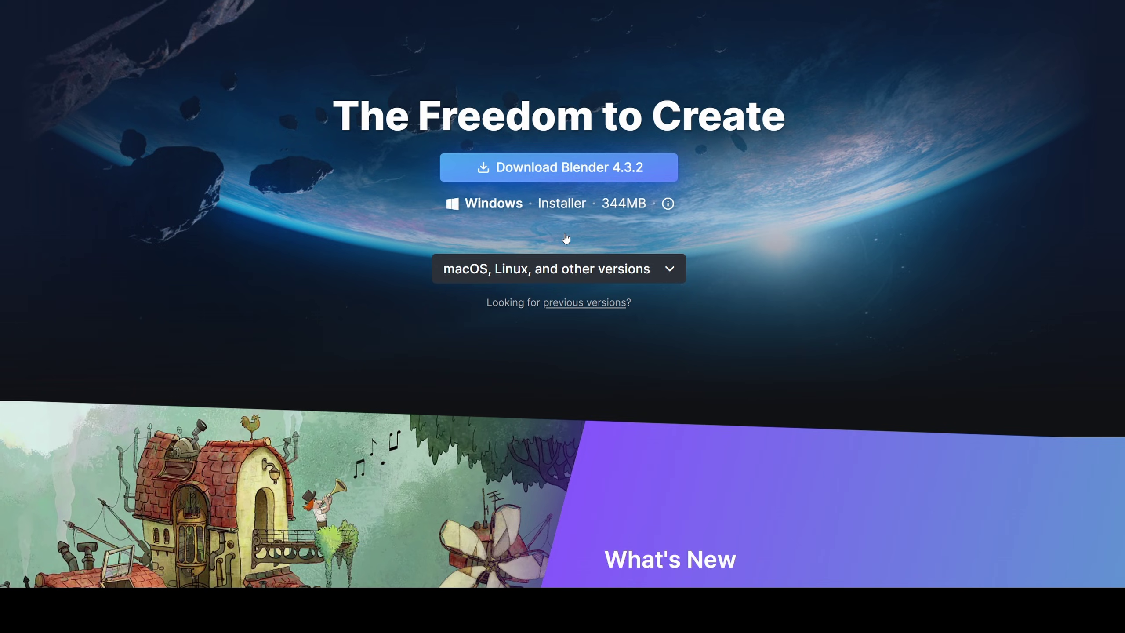
pyautogui.click(660, 169)
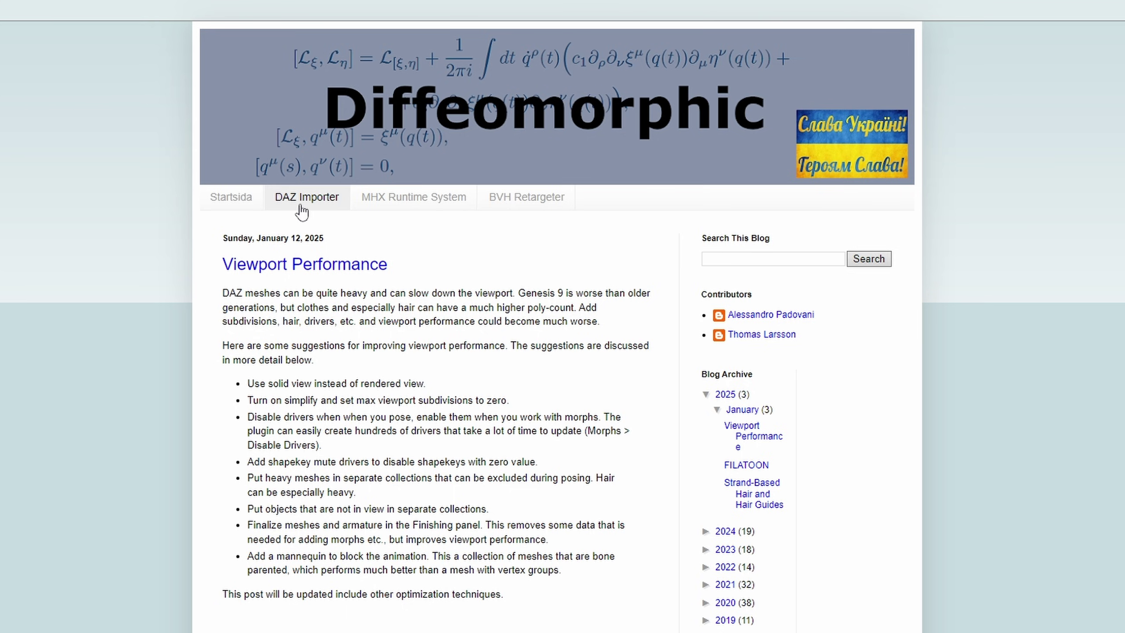
# Step: Download import_daz-4.3.0.zip from the DAZ Importer wiki's stable version link, continuing without an account
pyautogui.click(305, 206)
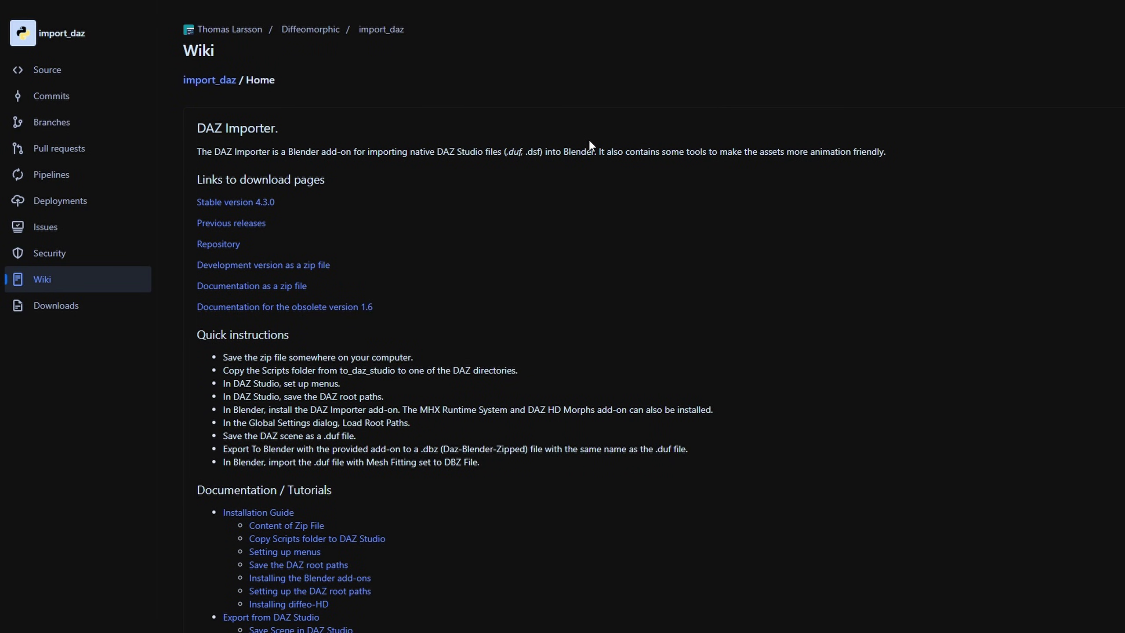
pyautogui.click(245, 202)
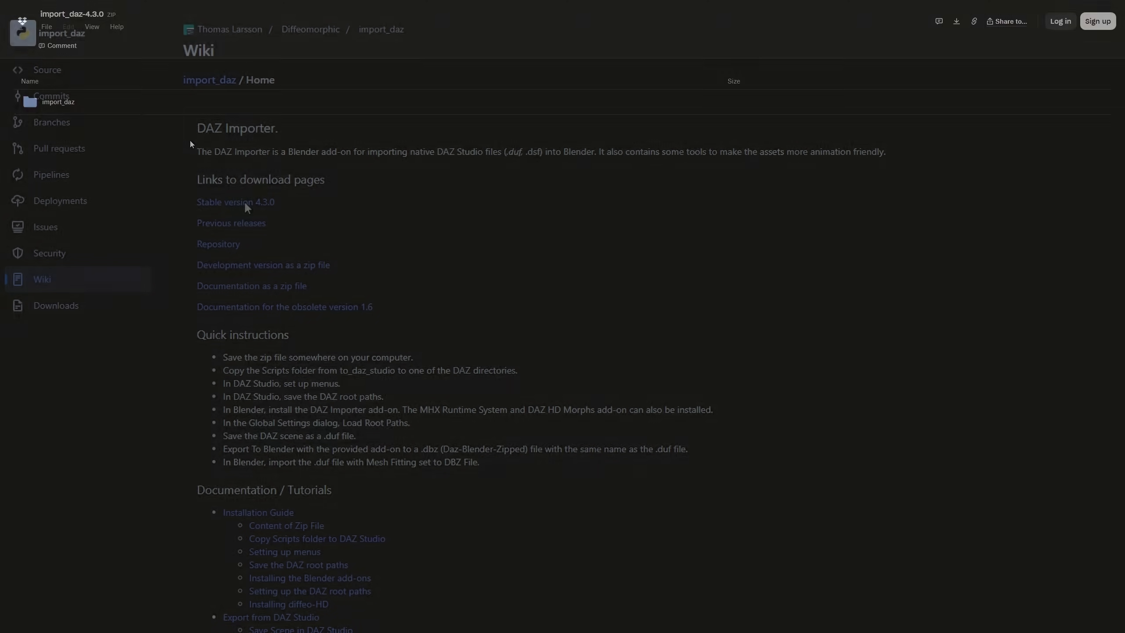
pyautogui.click(957, 21)
pyautogui.click(554, 426)
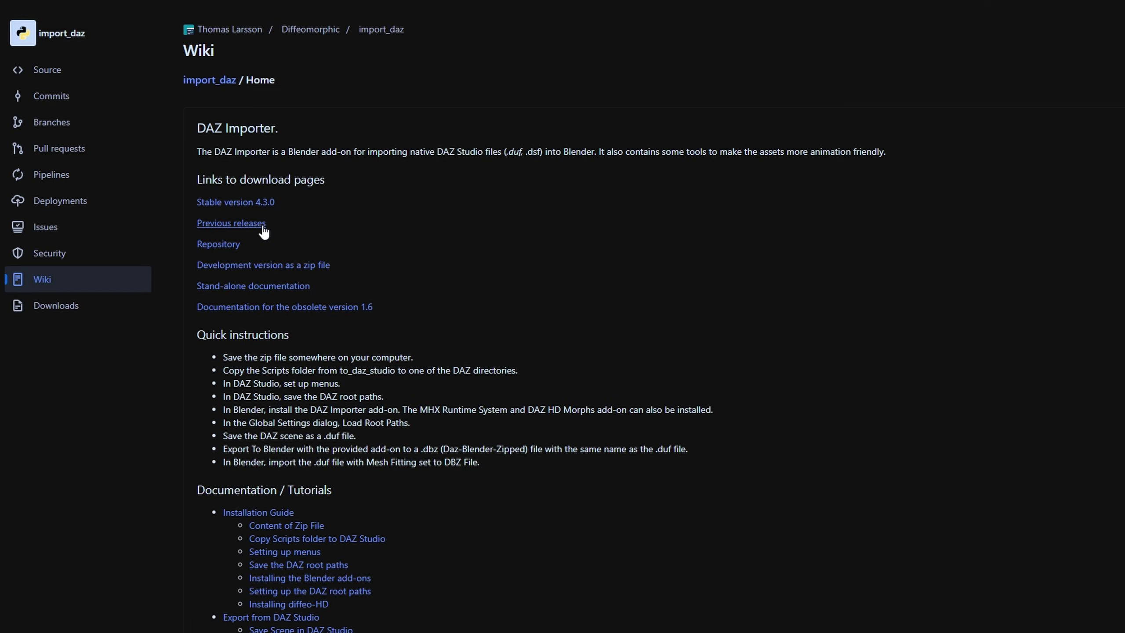
pyautogui.click(236, 228)
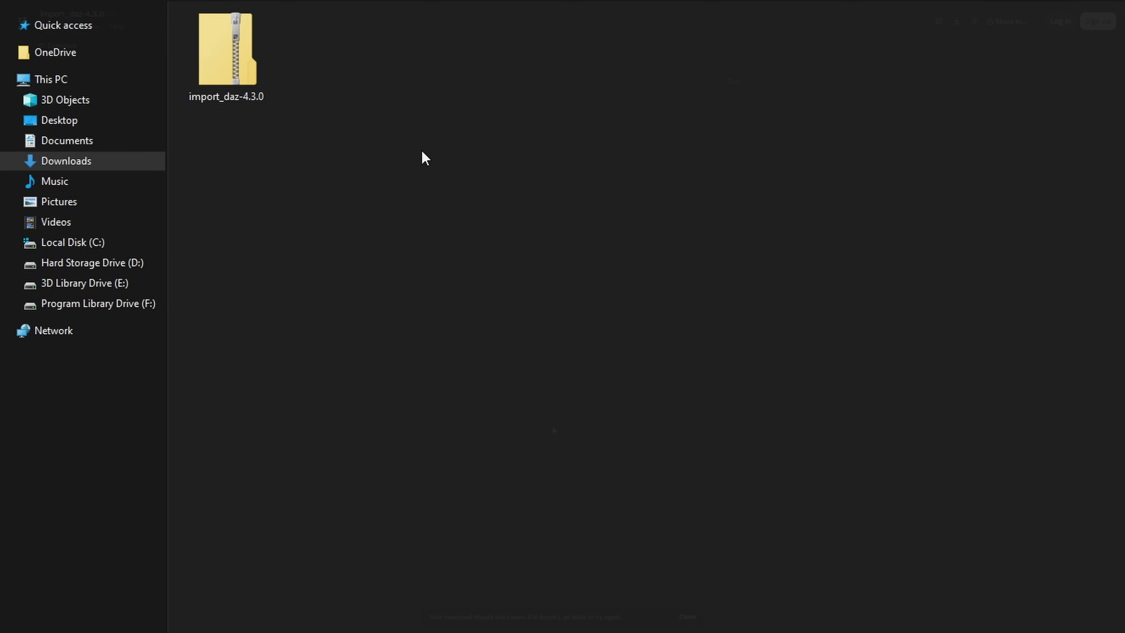
# Step: Copy the Diffeomorphic folder and diffeomorphic PNG from the zip's to_daz_studio > Scripts folder
pyautogui.click(229, 53)
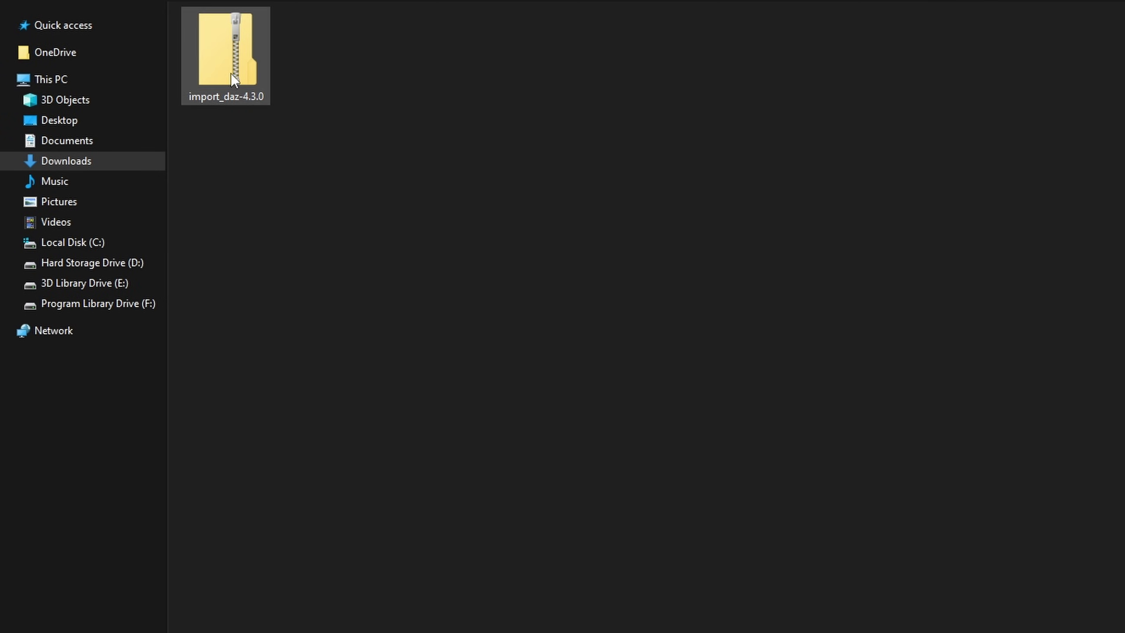
pyautogui.doubleClick(228, 53)
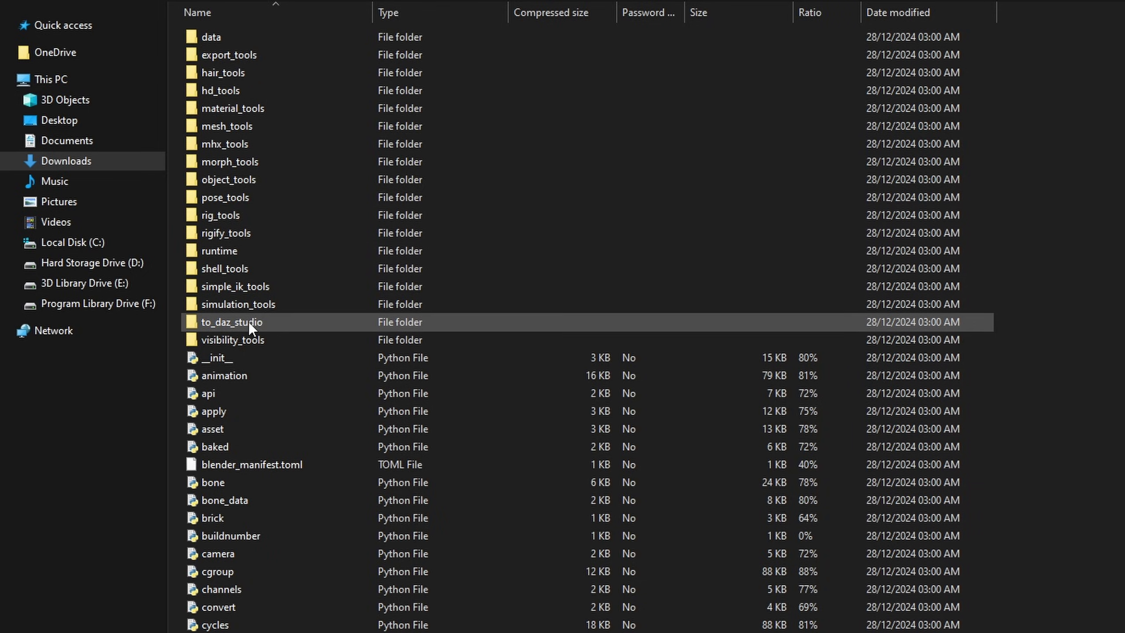
pyautogui.doubleClick(292, 323)
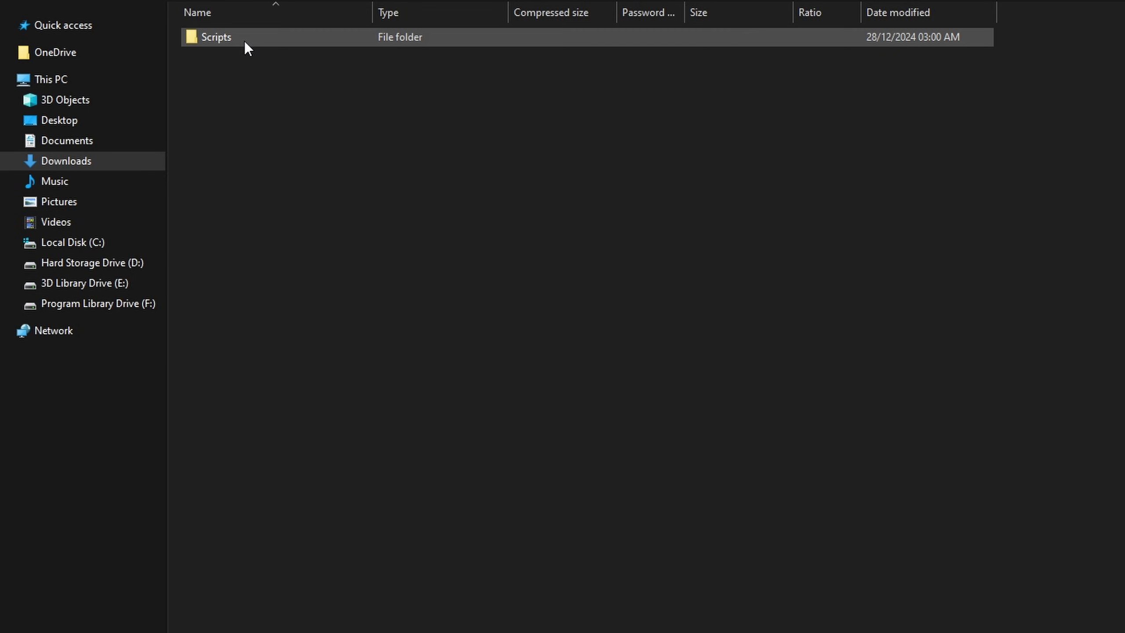
pyautogui.doubleClick(247, 40)
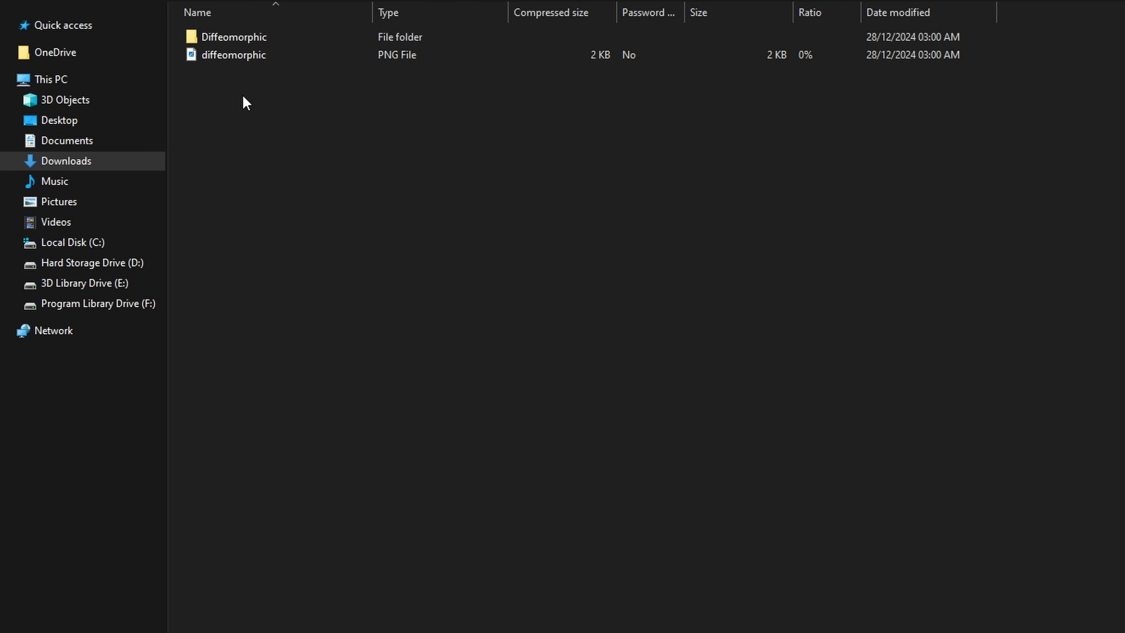
pyautogui.moveTo(243, 95); pyautogui.dragTo(354, 35)
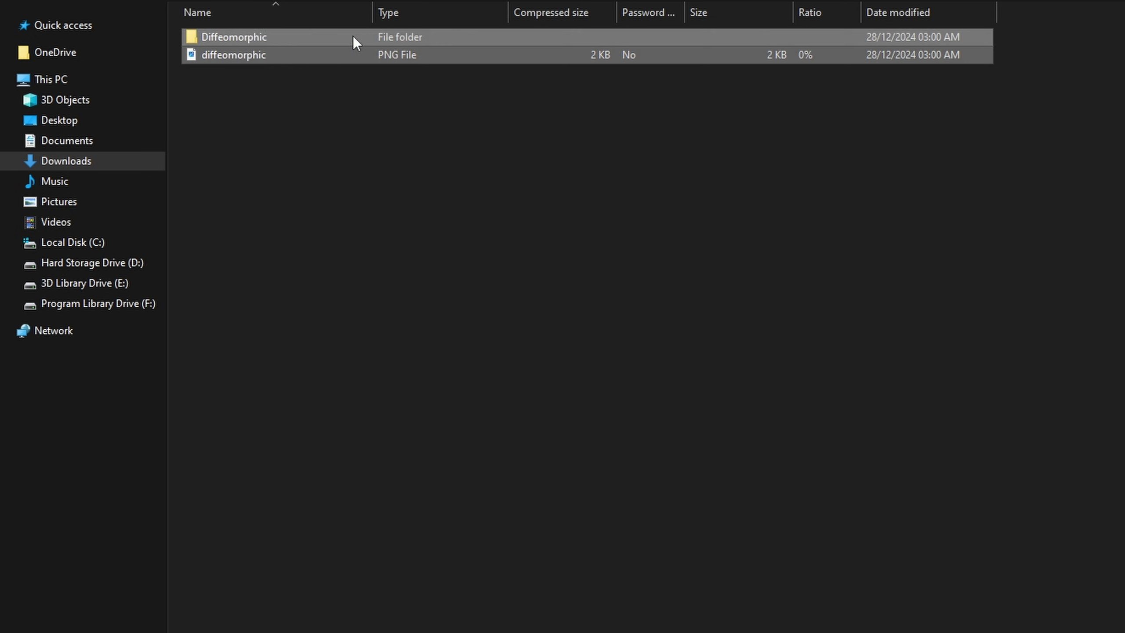
pyautogui.rightClick(559, 36)
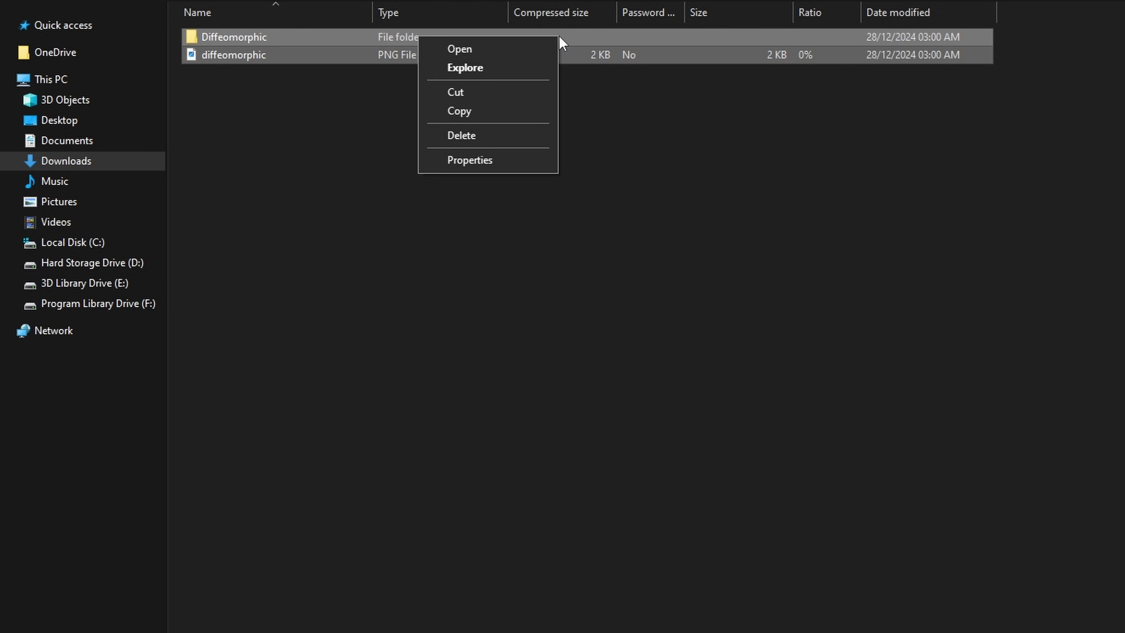
pyautogui.click(508, 106)
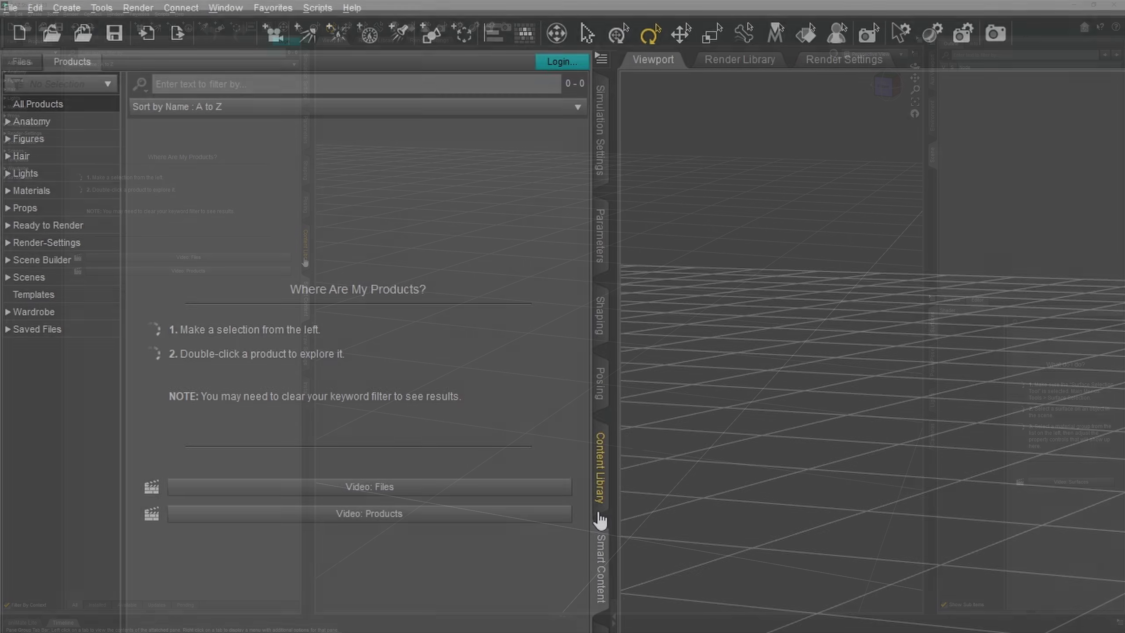
# Step: Browse to the My DAZ 3D Library folder location from DAZ Studio's Content Library
pyautogui.click(305, 266)
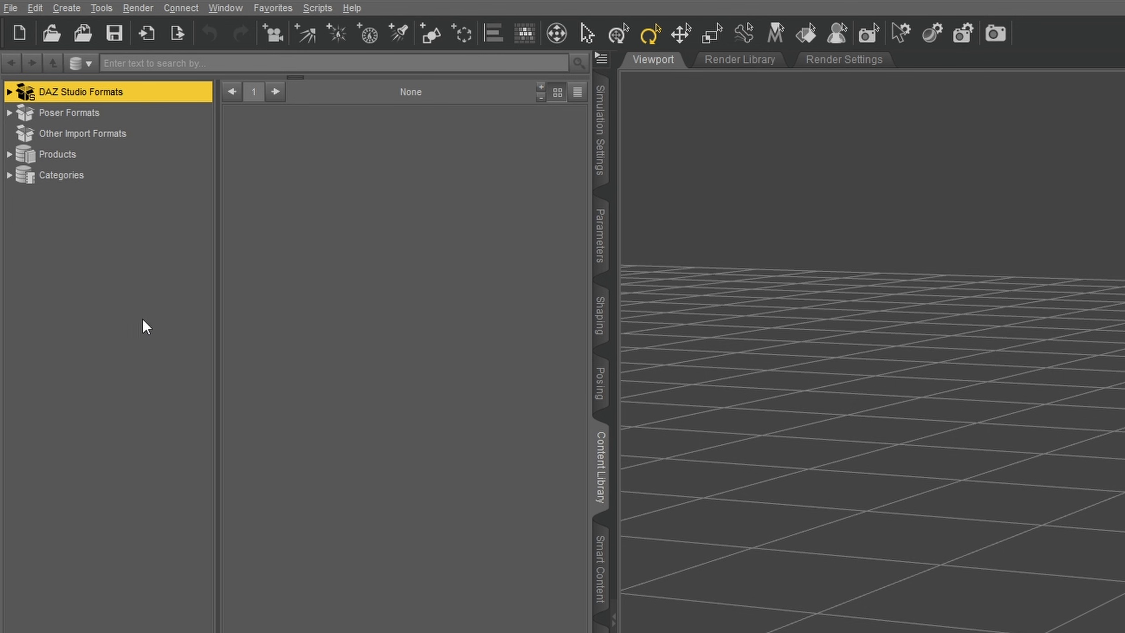
pyautogui.doubleClick(80, 101)
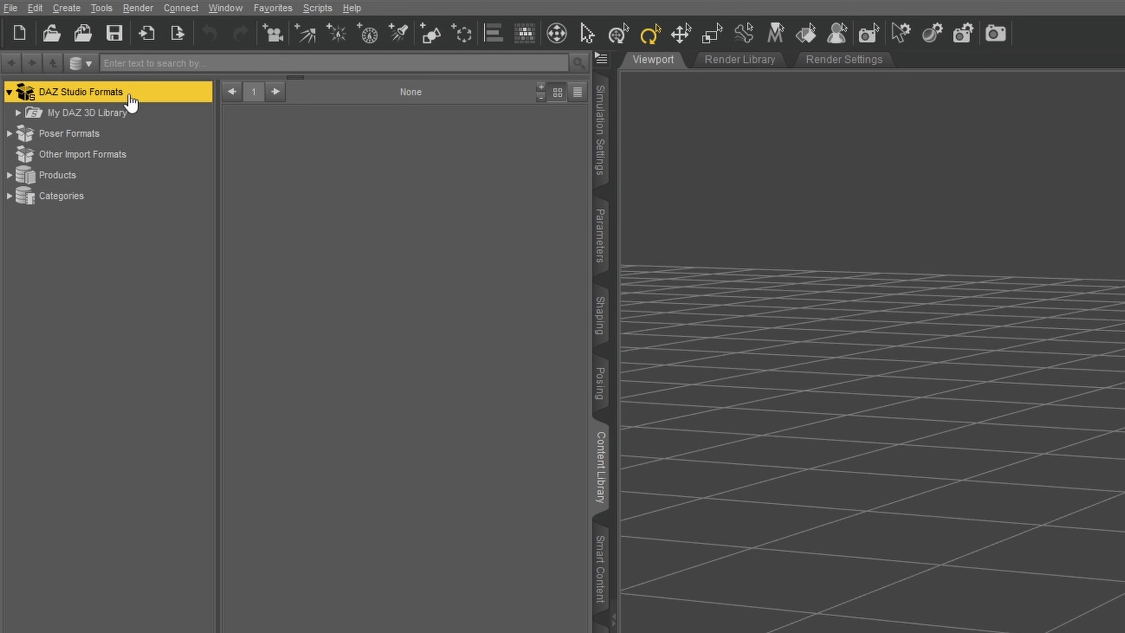
pyautogui.doubleClick(155, 125)
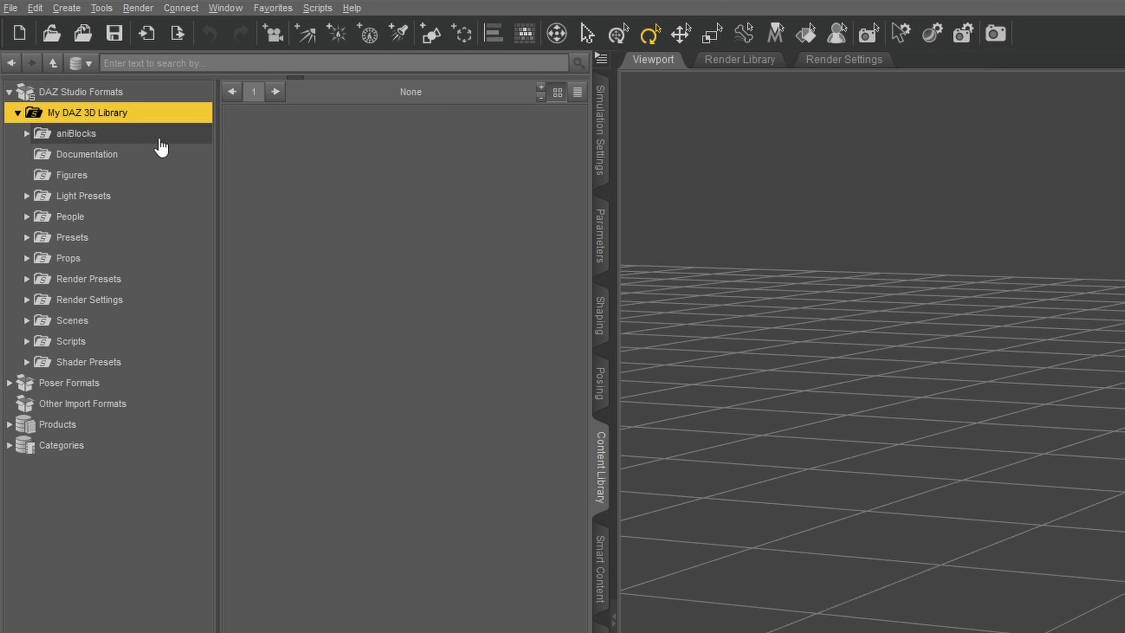
pyautogui.rightClick(152, 111)
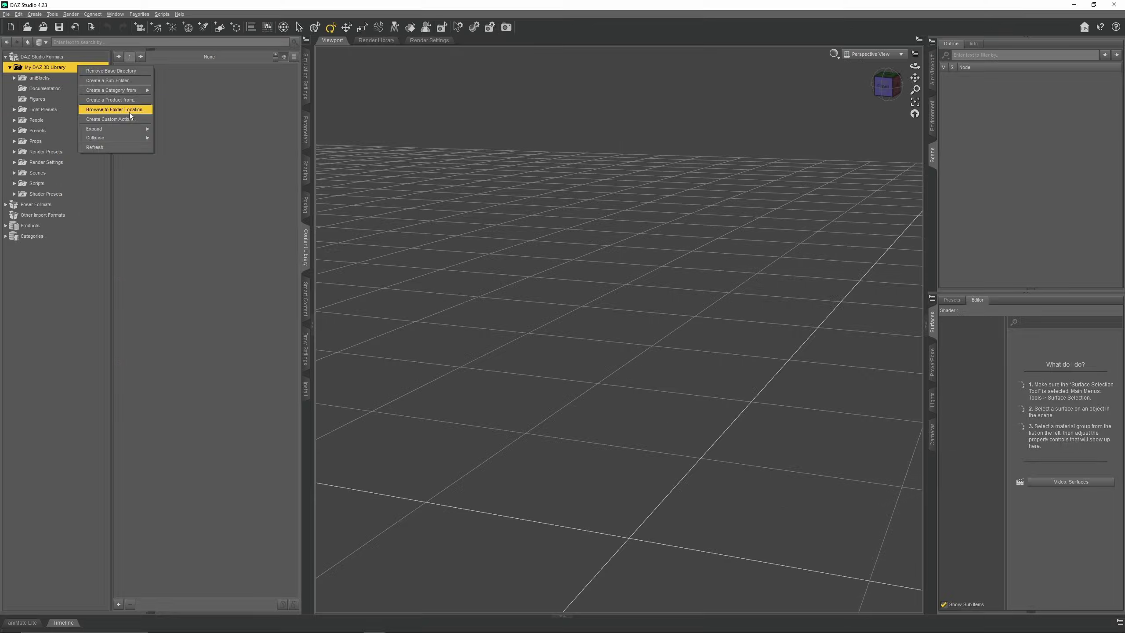
pyautogui.click(253, 201)
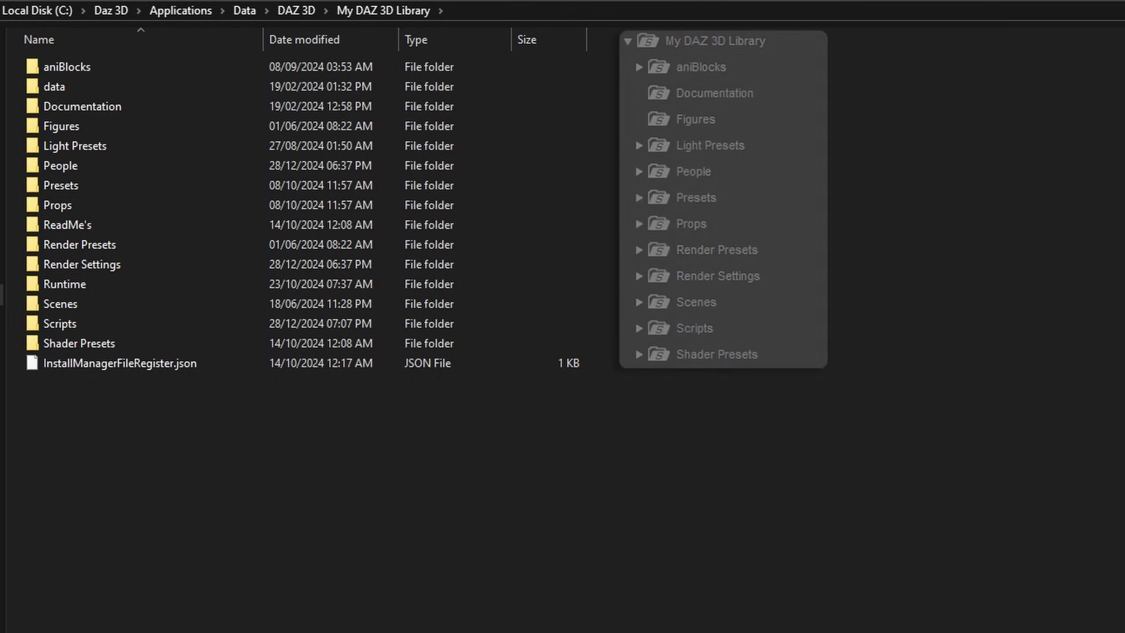
# Step: Paste the Diffeomorphic folder and PNG into My DAZ 3D Library's Scripts folder
pyautogui.click(521, 322)
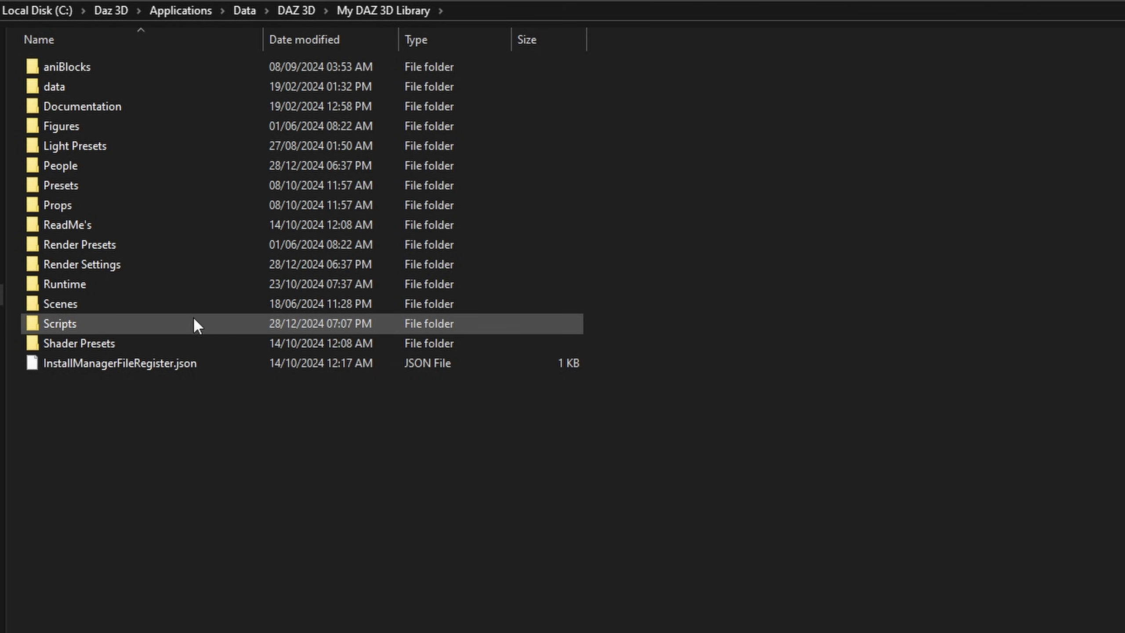
pyautogui.doubleClick(117, 323)
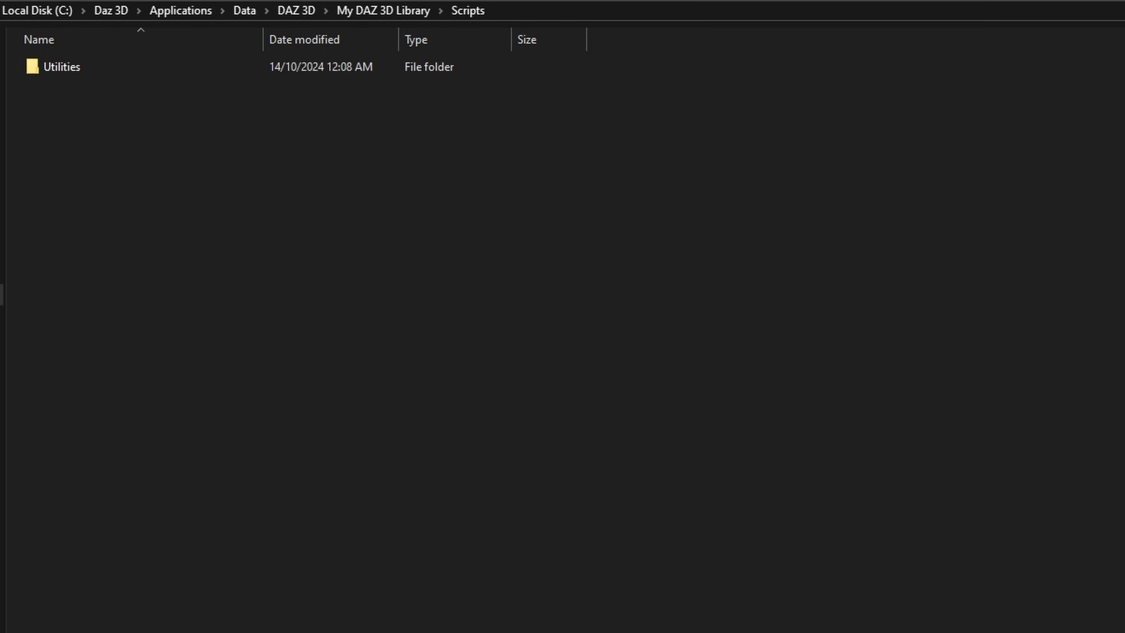
pyautogui.rightClick(259, 94)
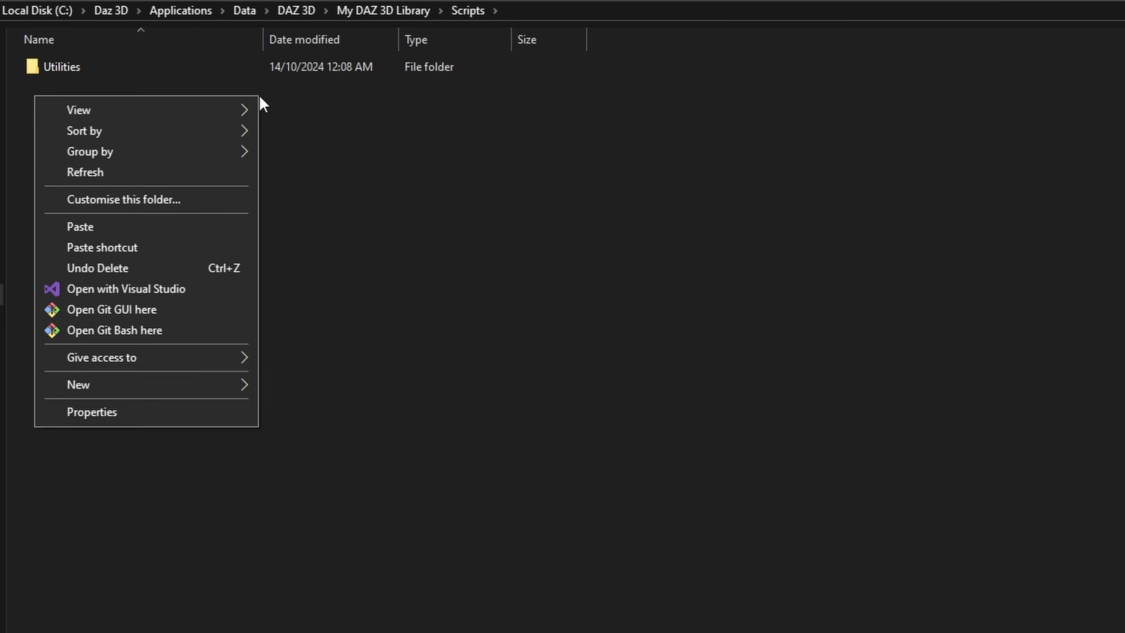
pyautogui.click(118, 228)
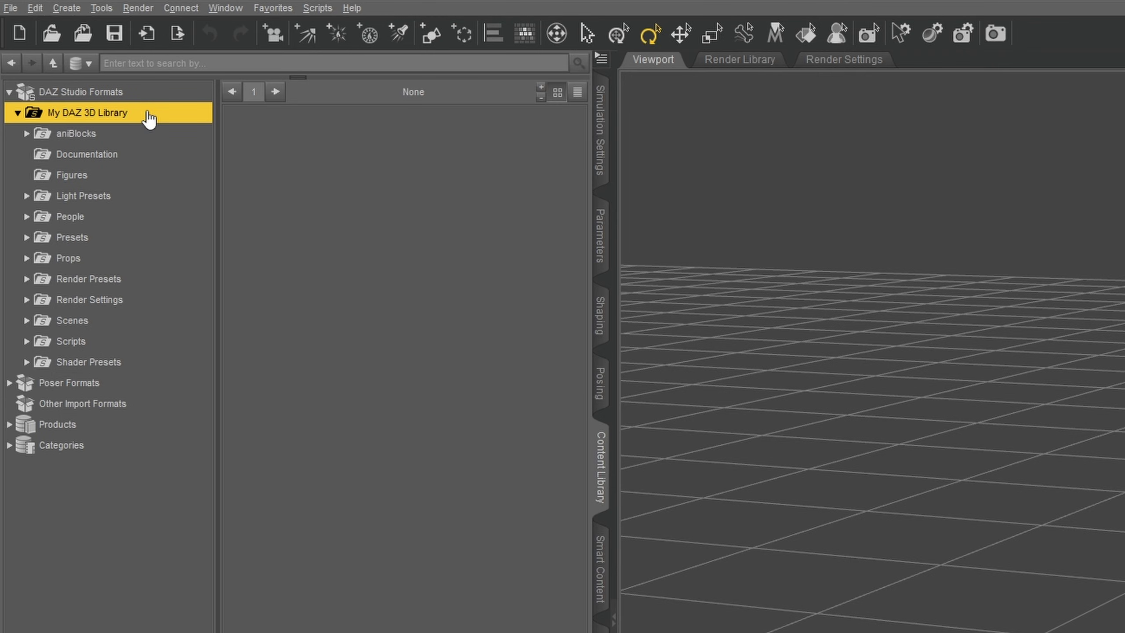
# Step: Refresh My DAZ 3D Library and expand Scripts to reveal the Diffeomorphic folder
pyautogui.rightClick(148, 112)
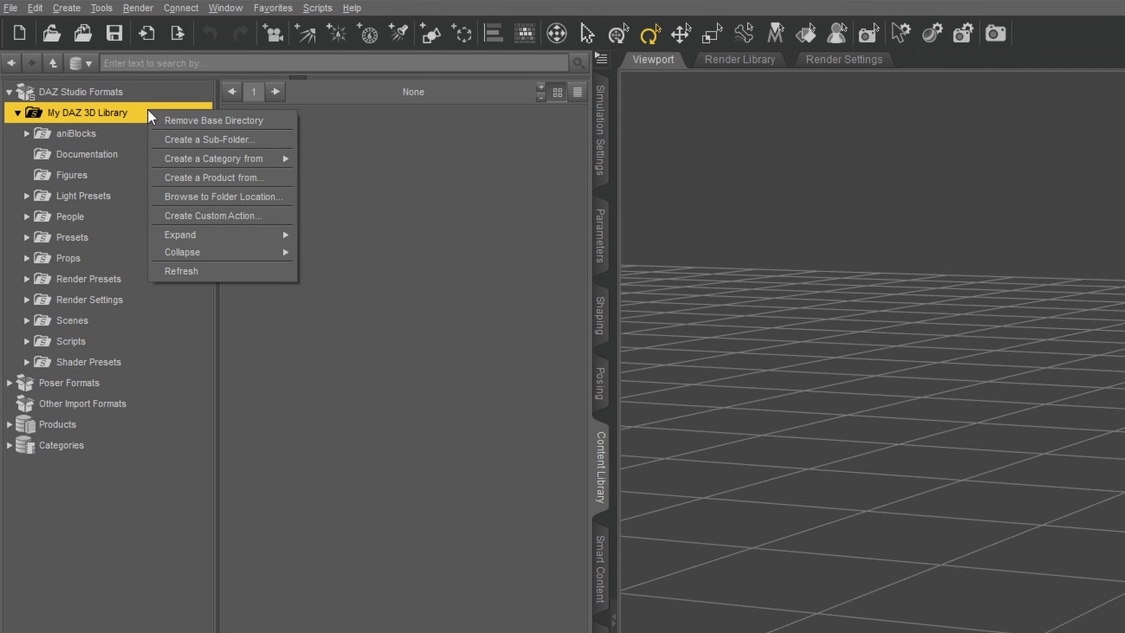
pyautogui.click(210, 273)
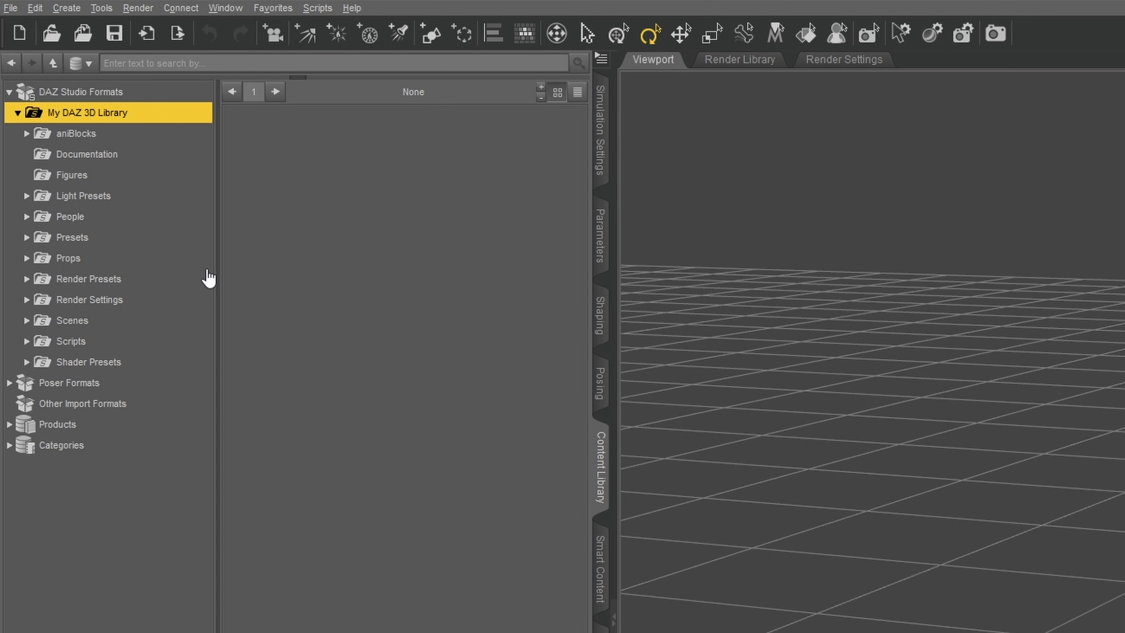
pyautogui.click(124, 341)
pyautogui.click(27, 341)
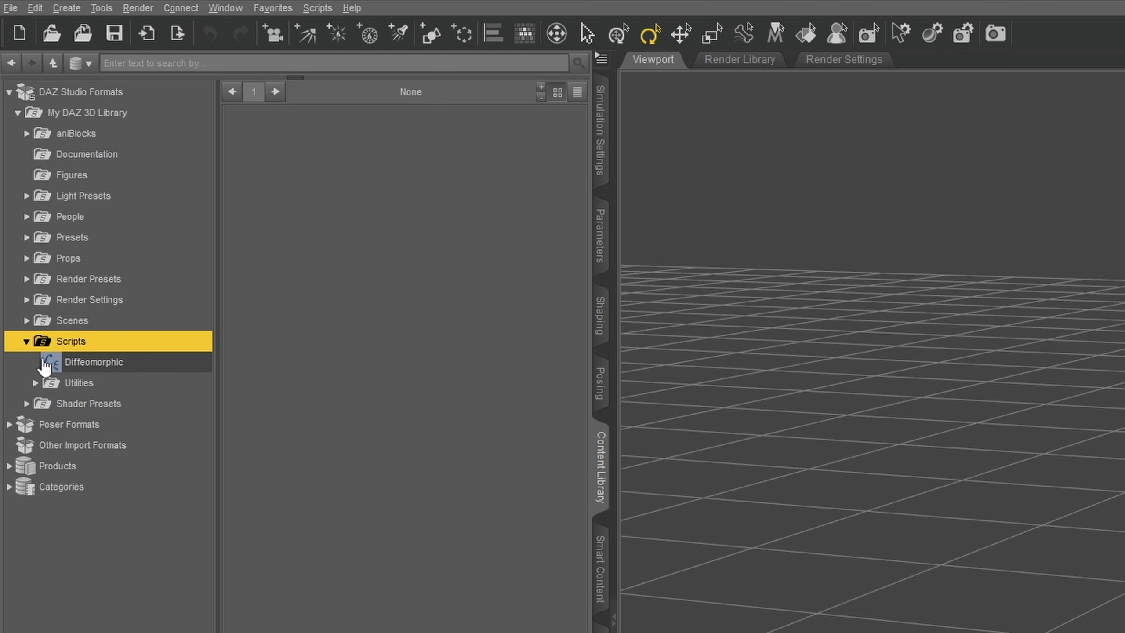
pyautogui.click(165, 363)
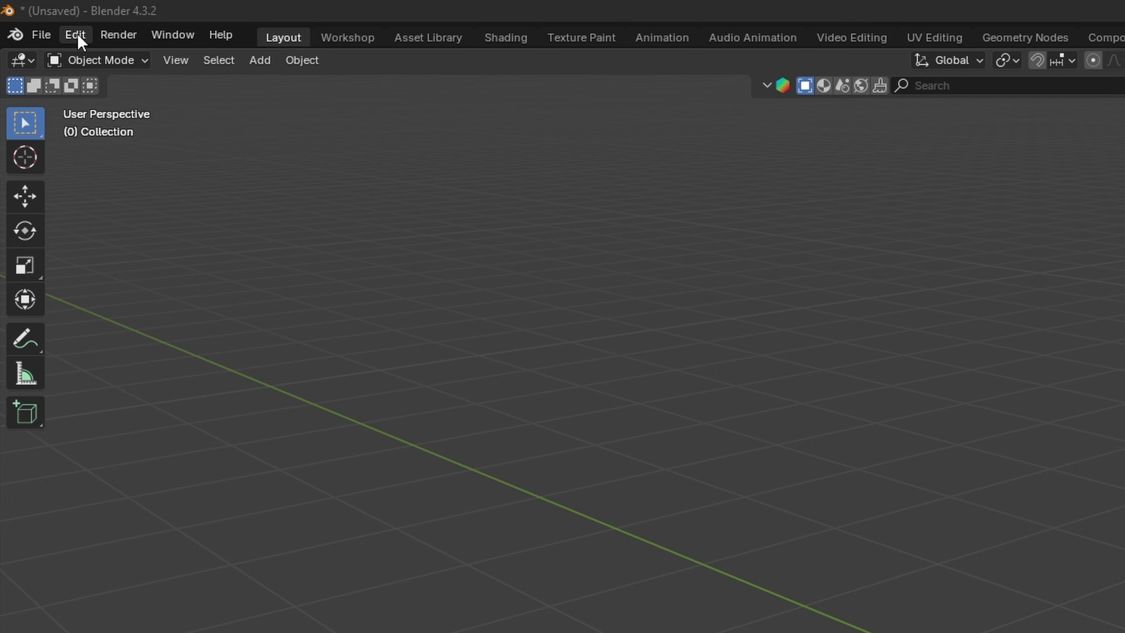
# Step: Install the DAZ Importer add-on from import_daz-4.3.0.zip through Preferences' Install from Disk
pyautogui.click(75, 34)
pyautogui.click(199, 287)
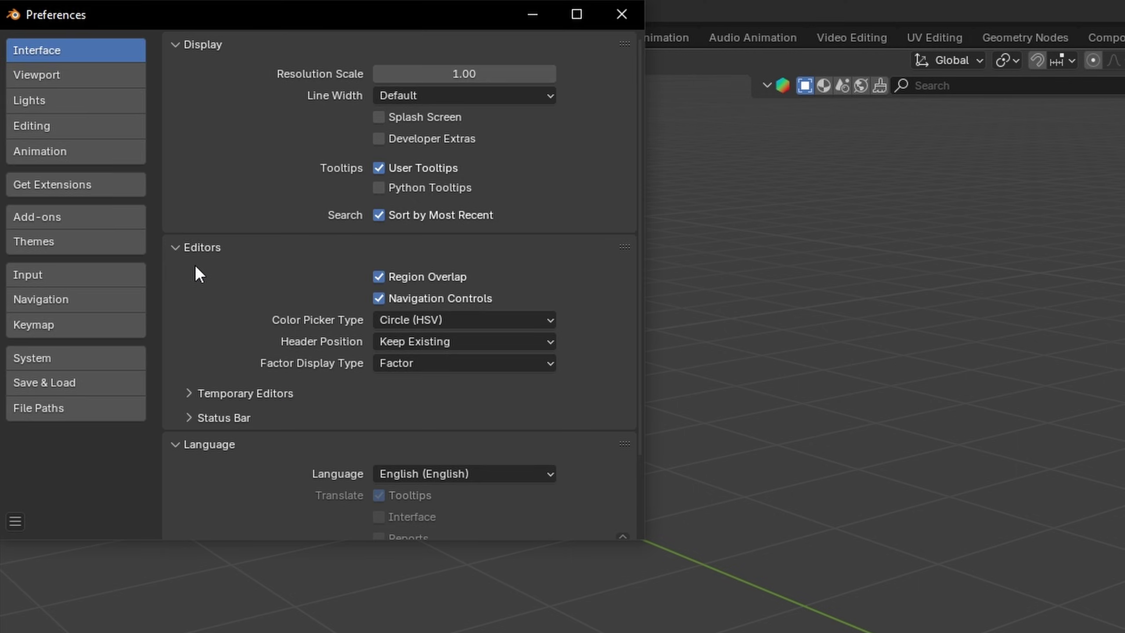
pyautogui.click(119, 184)
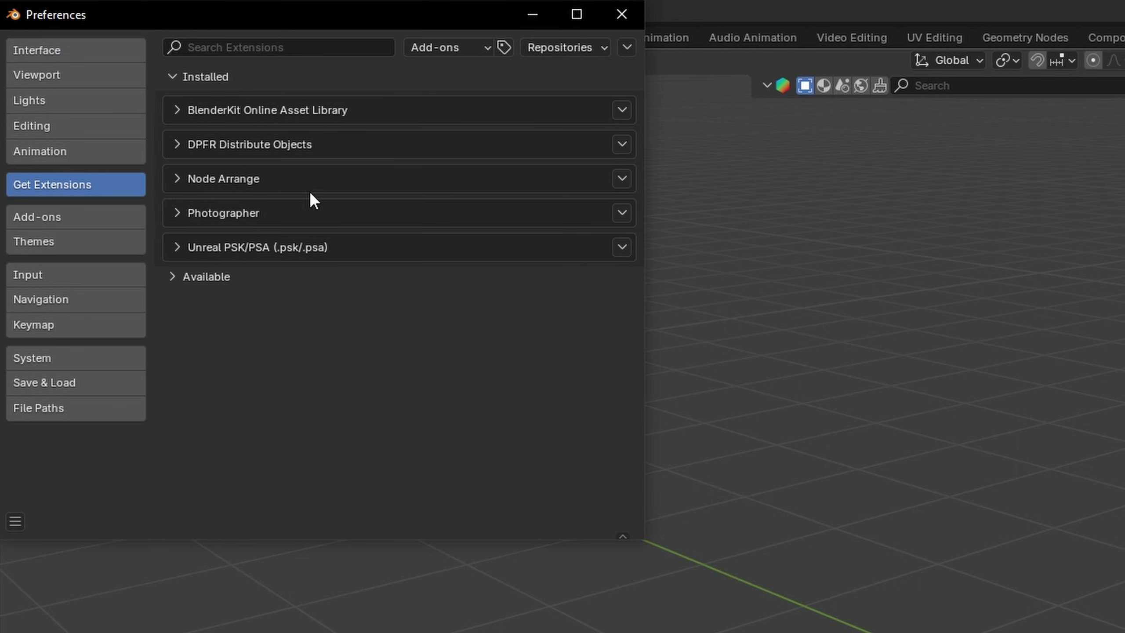
pyautogui.click(626, 46)
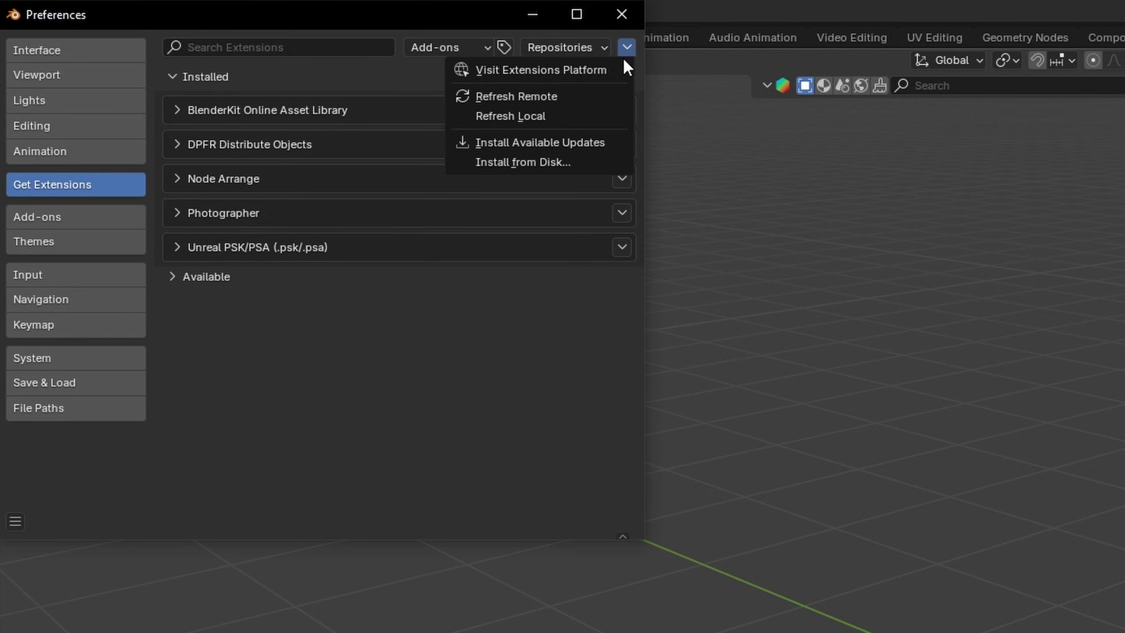
pyautogui.click(607, 162)
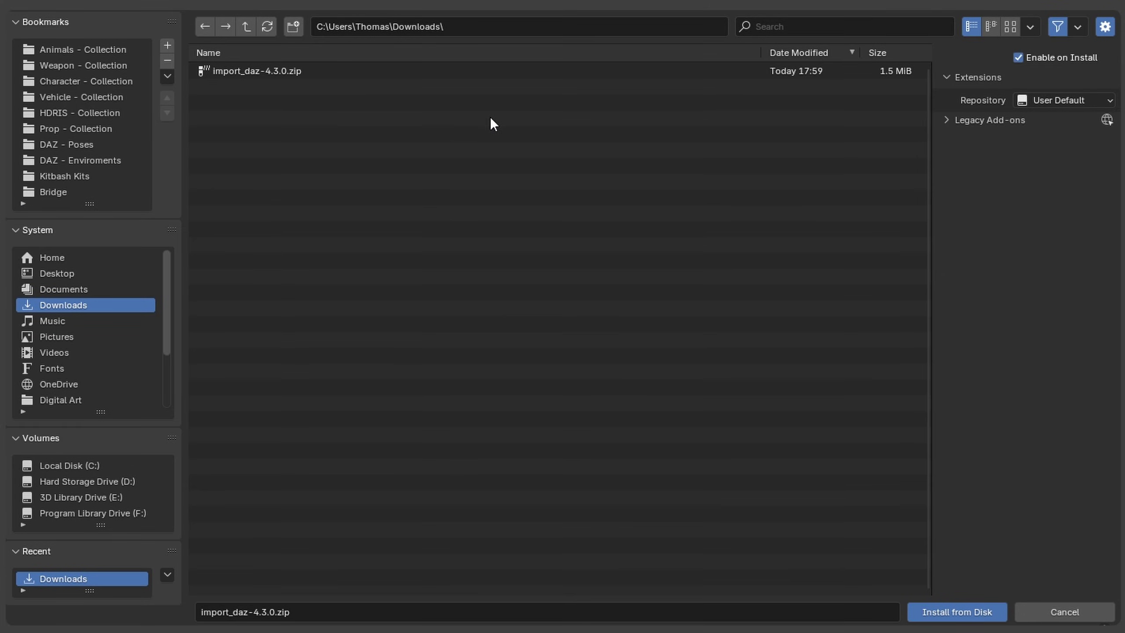
pyautogui.click(349, 67)
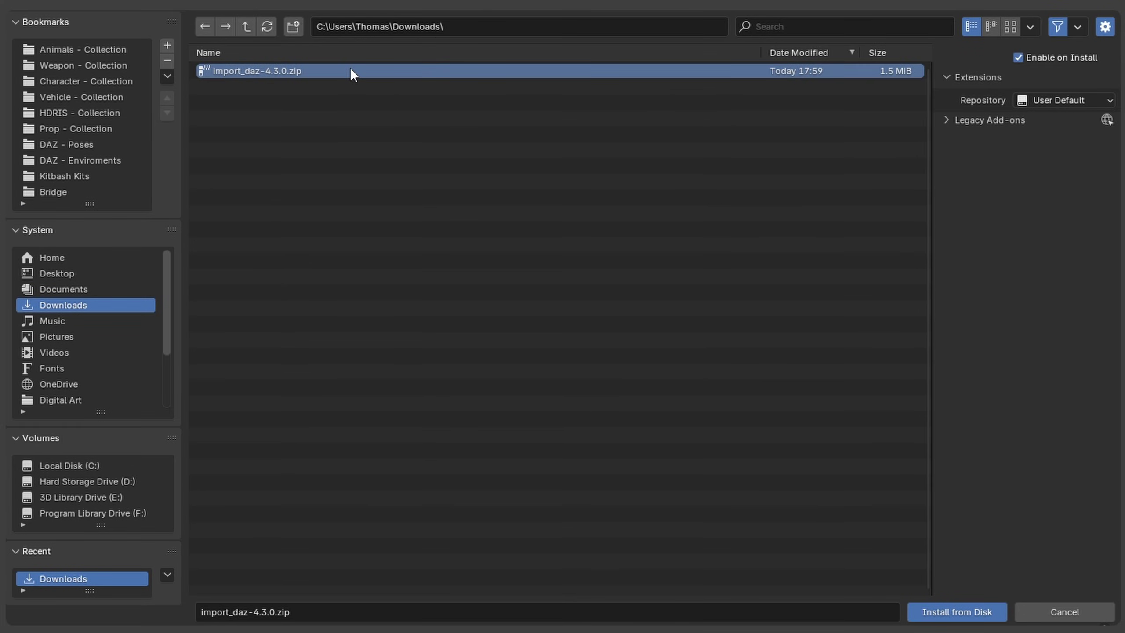
pyautogui.click(967, 612)
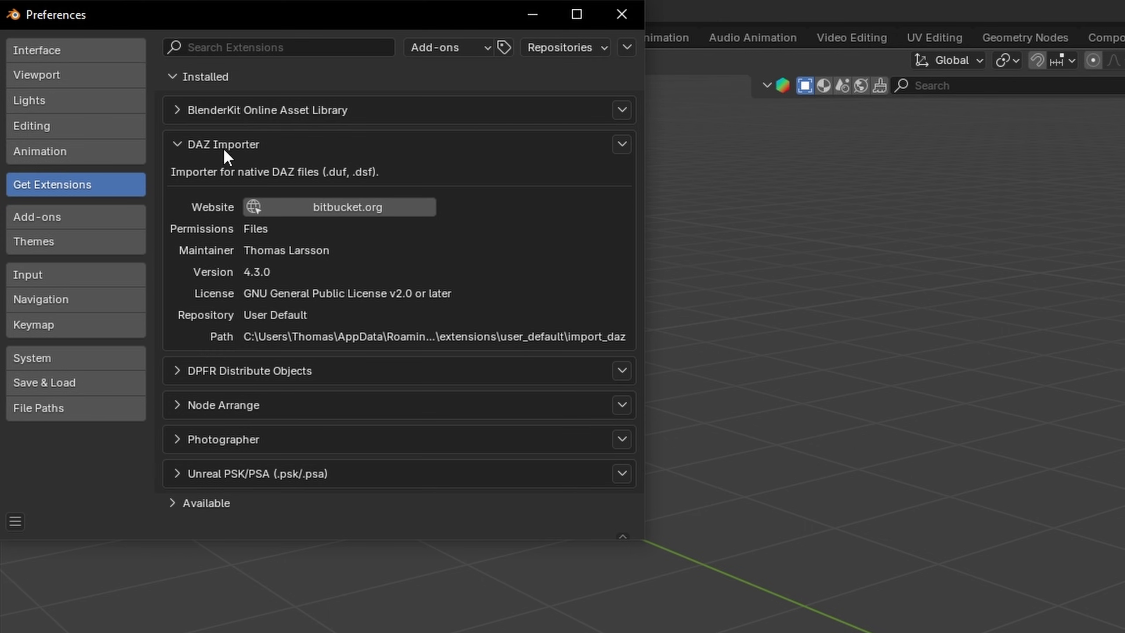
# Step: Check the enabled DAZ Importer 4.3.0 entry under Add-ons, then close Preferences
pyautogui.click(80, 215)
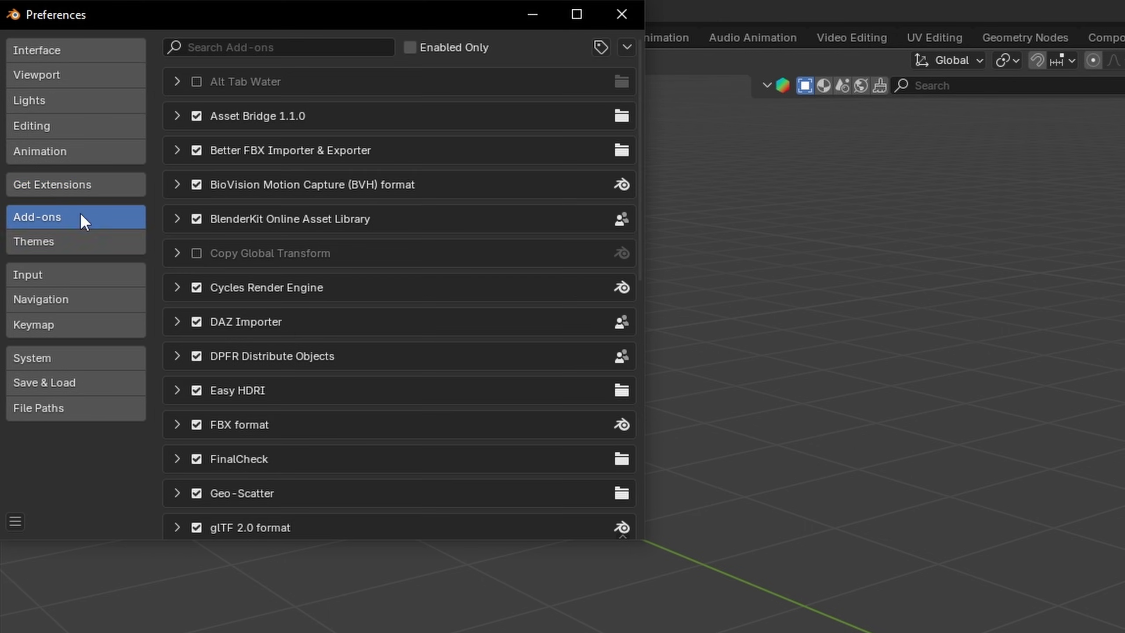
pyautogui.click(179, 321)
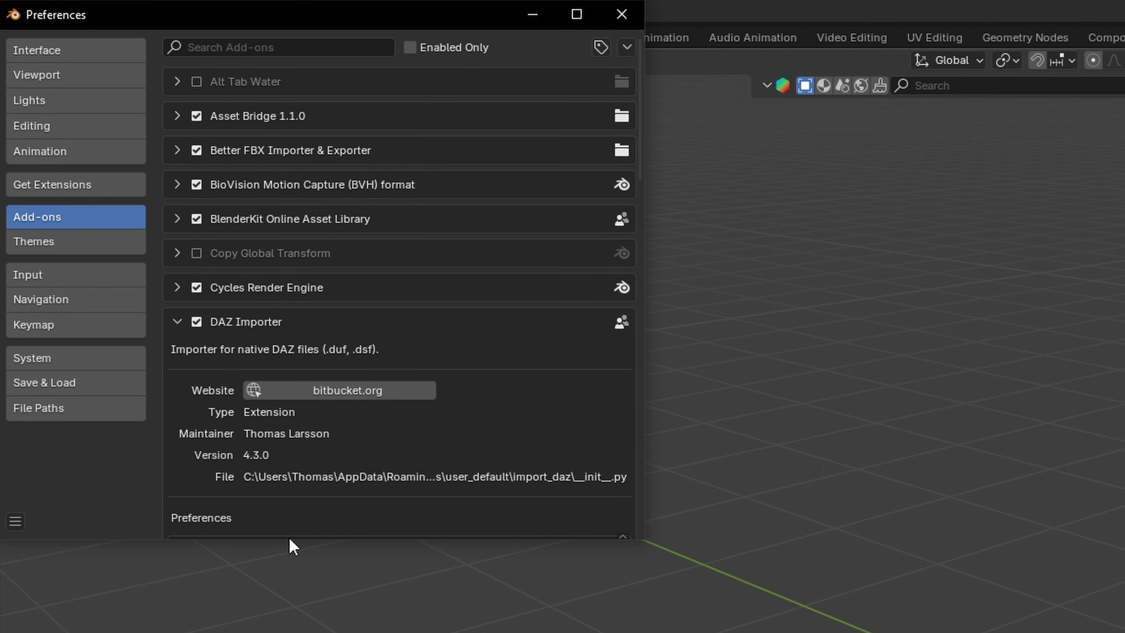
pyautogui.moveTo(304, 541); pyautogui.dragTo(289, 632)
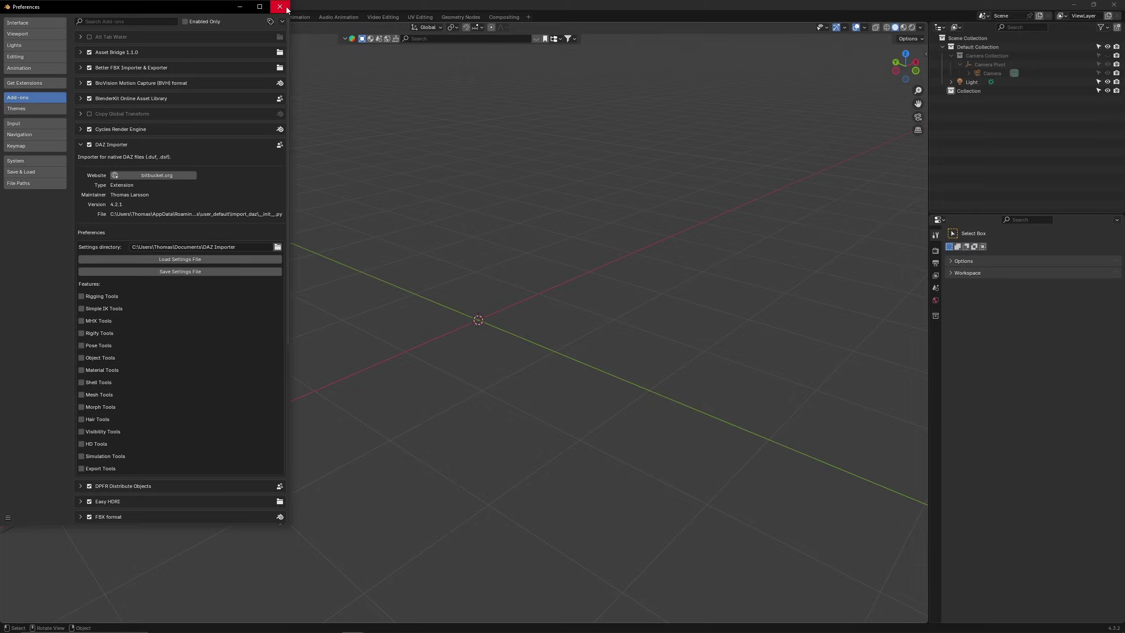
pyautogui.click(286, 7)
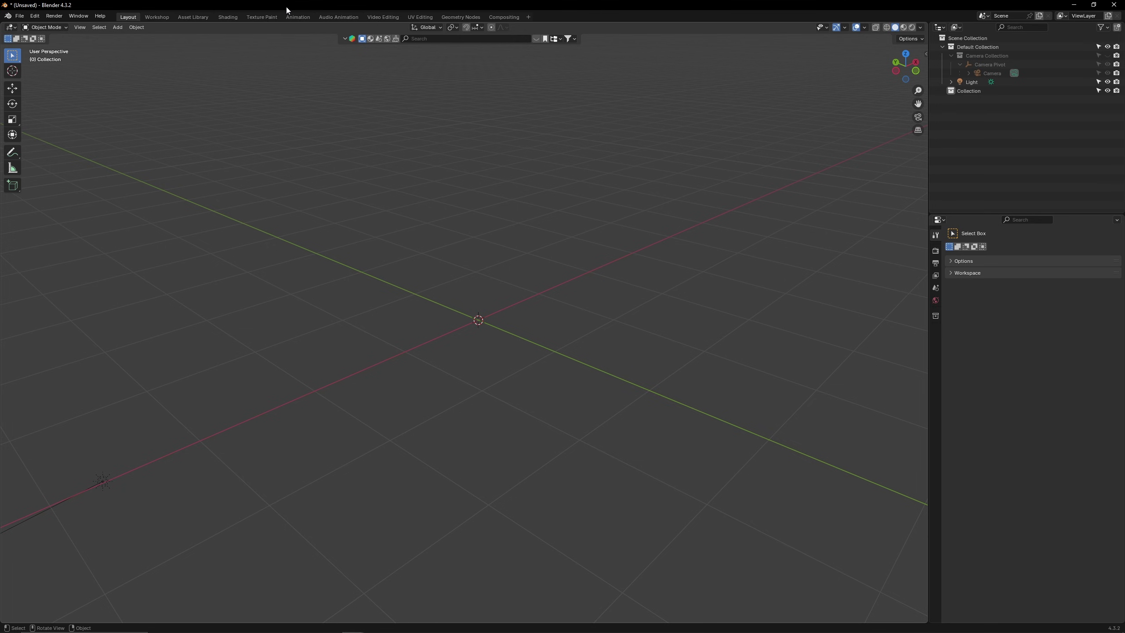
# Step: Open DAZ Setup's Global Settings and clear both Content Directories paths
pyautogui.press('n')
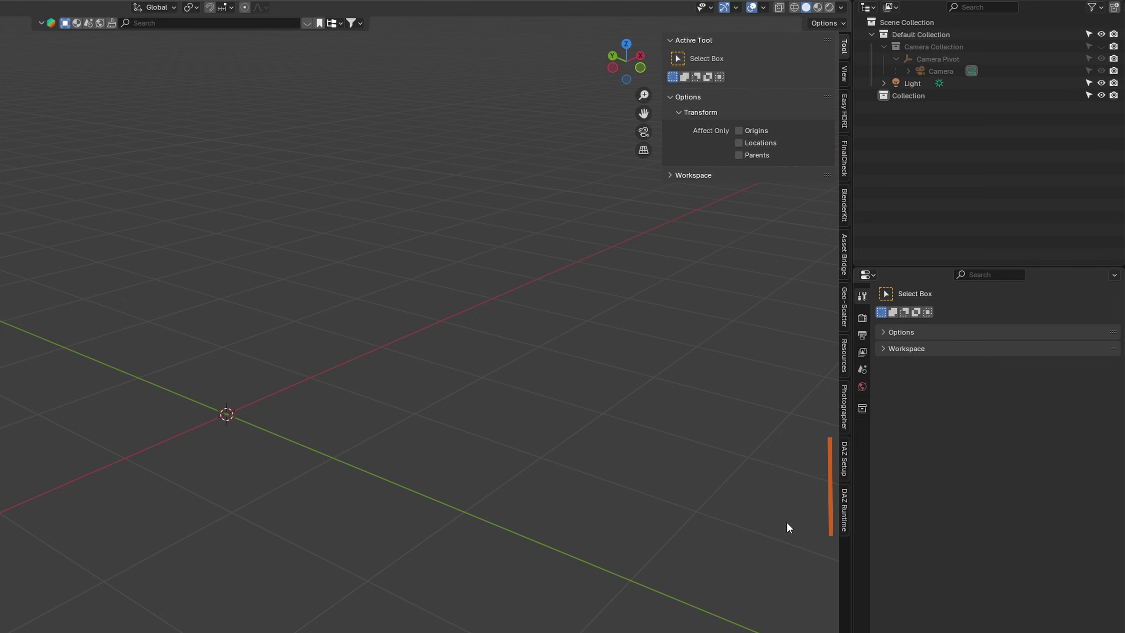
pyautogui.click(844, 464)
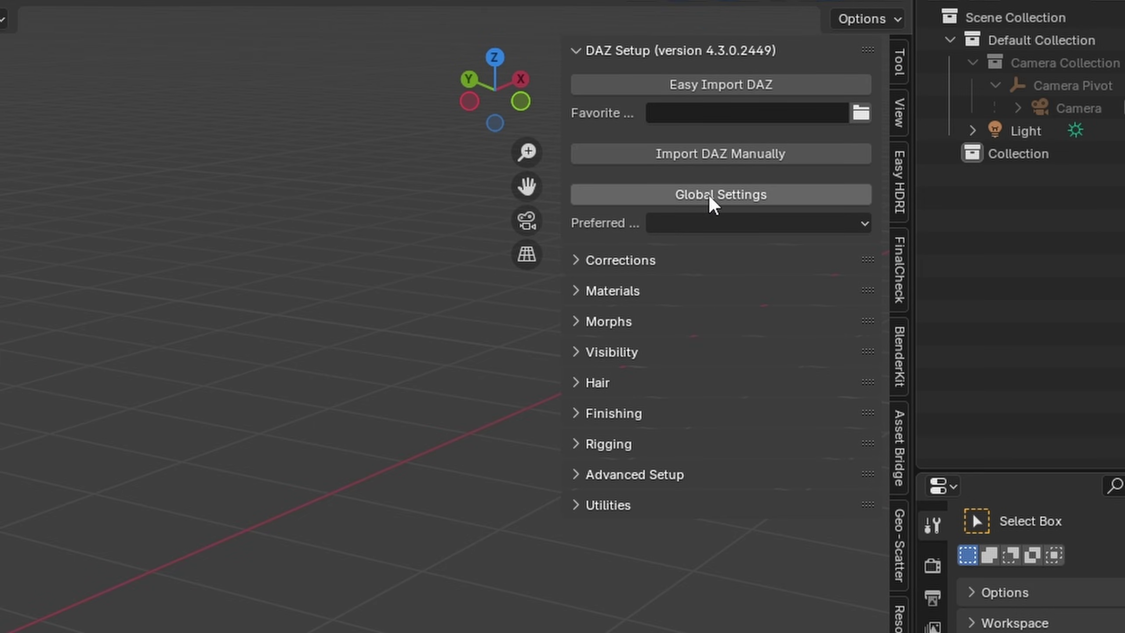
pyautogui.click(711, 196)
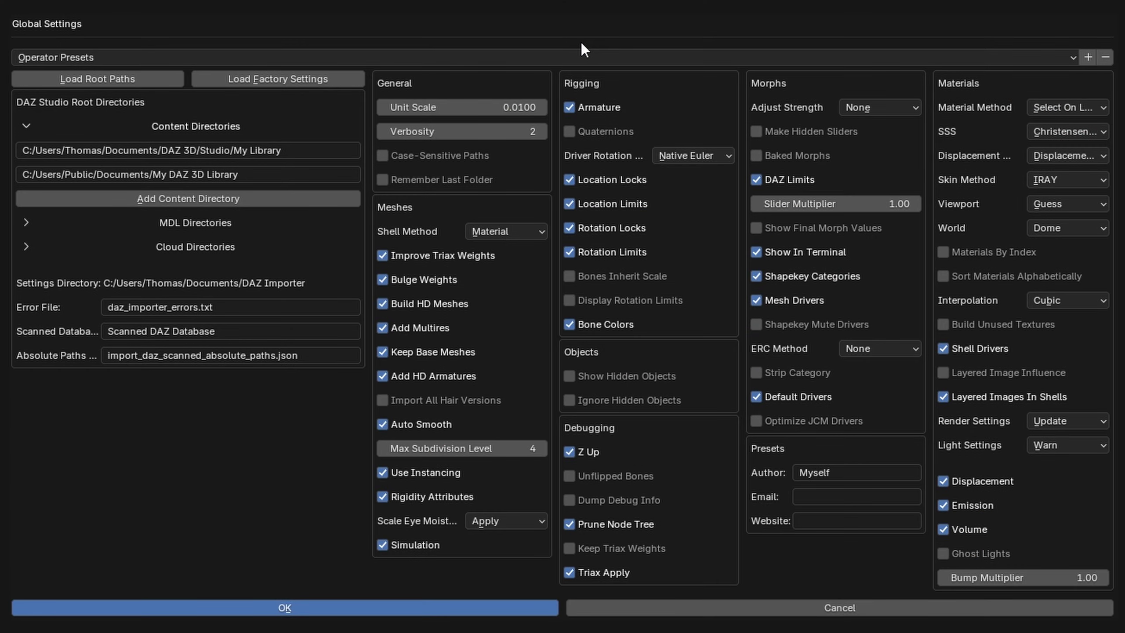
pyautogui.click(284, 156)
pyautogui.press('BackSpace')
pyautogui.click(276, 169)
pyautogui.press('BackSpace')
pyautogui.press('Return')
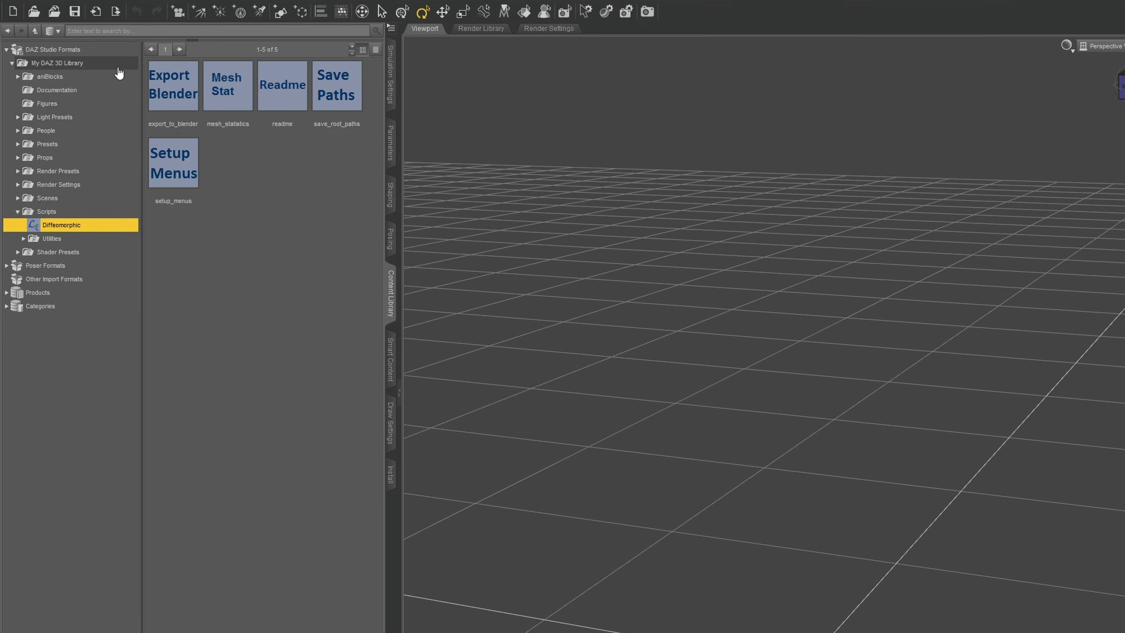
# Step: Copy the My DAZ 3D Library folder path from File Explorer's address bar
pyautogui.click(117, 64)
pyautogui.rightClick(116, 69)
pyautogui.click(160, 120)
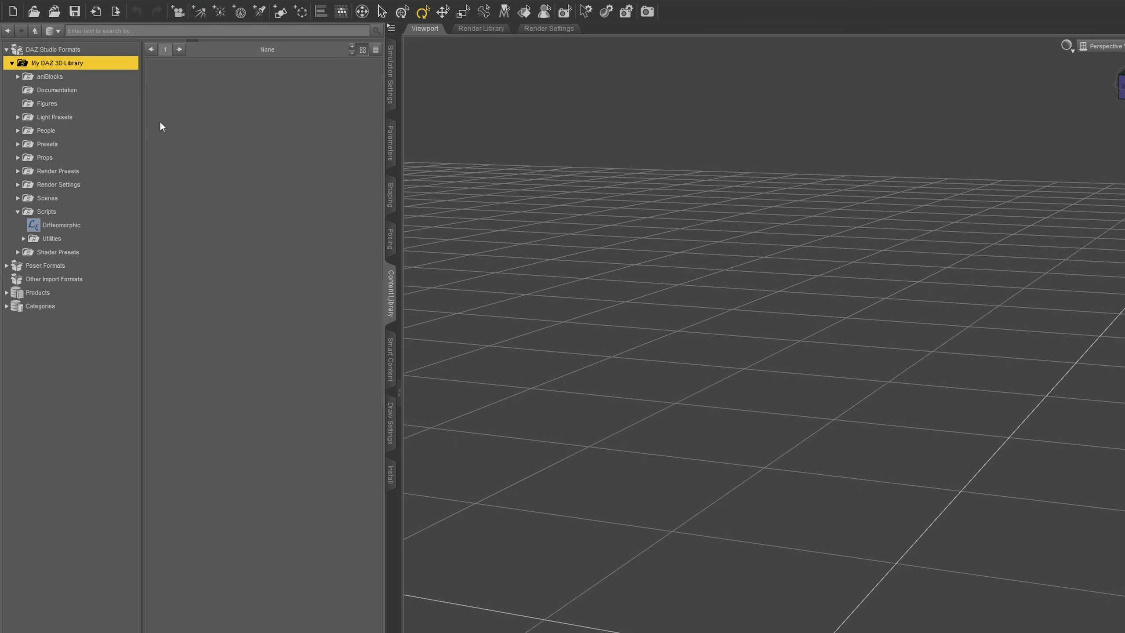
pyautogui.click(905, 69)
pyautogui.rightClick(906, 68)
pyautogui.hotkey('ctrl', 'c')
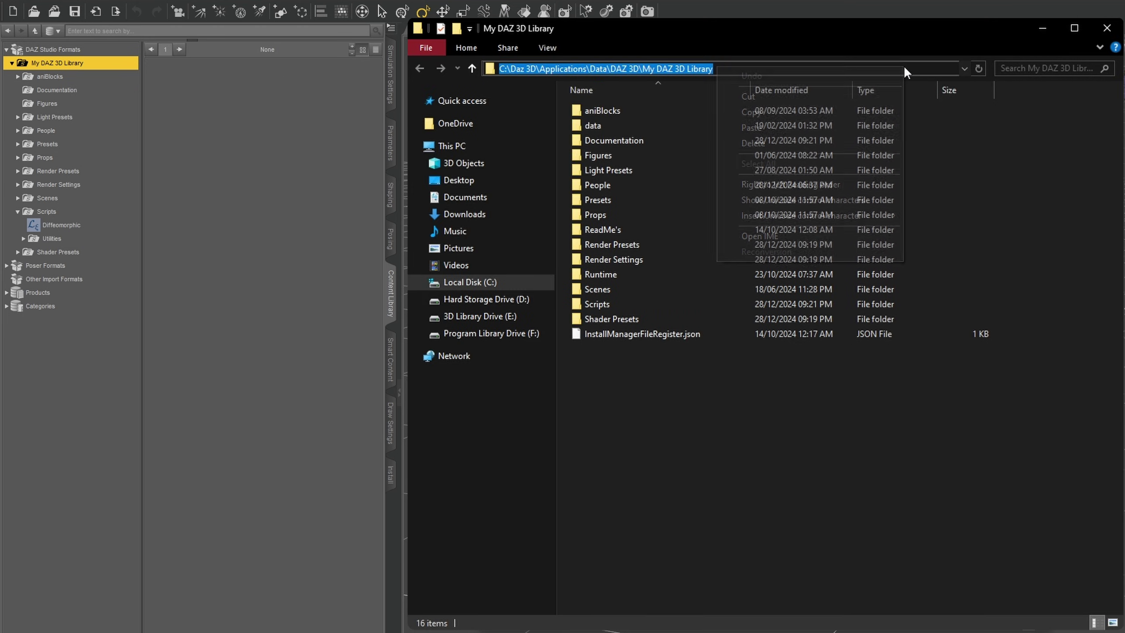
pyautogui.click(823, 112)
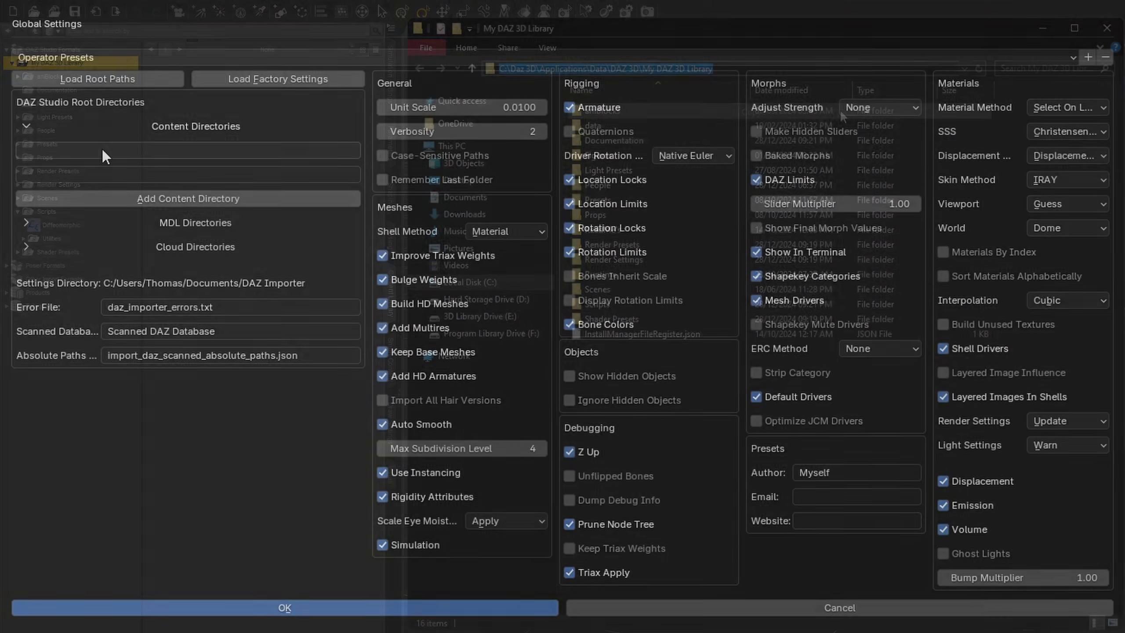
# Step: Paste the My DAZ 3D Library path into the first Content Directories field and confirm with OK
pyautogui.click(103, 149)
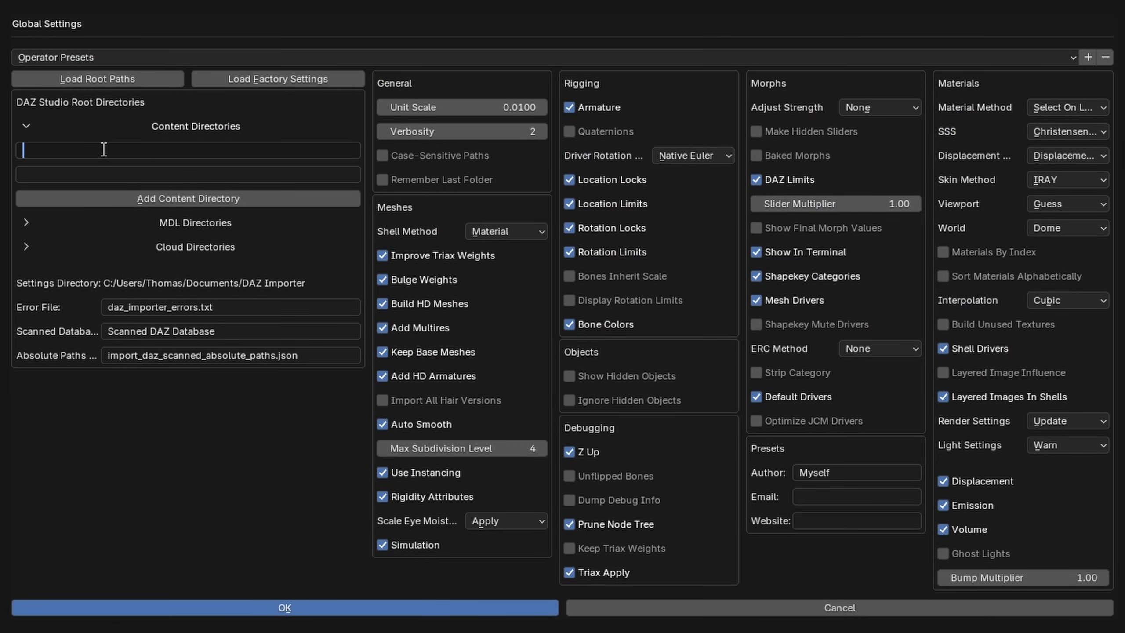
pyautogui.hotkey('ctrl', 'v')
pyautogui.press('Return')
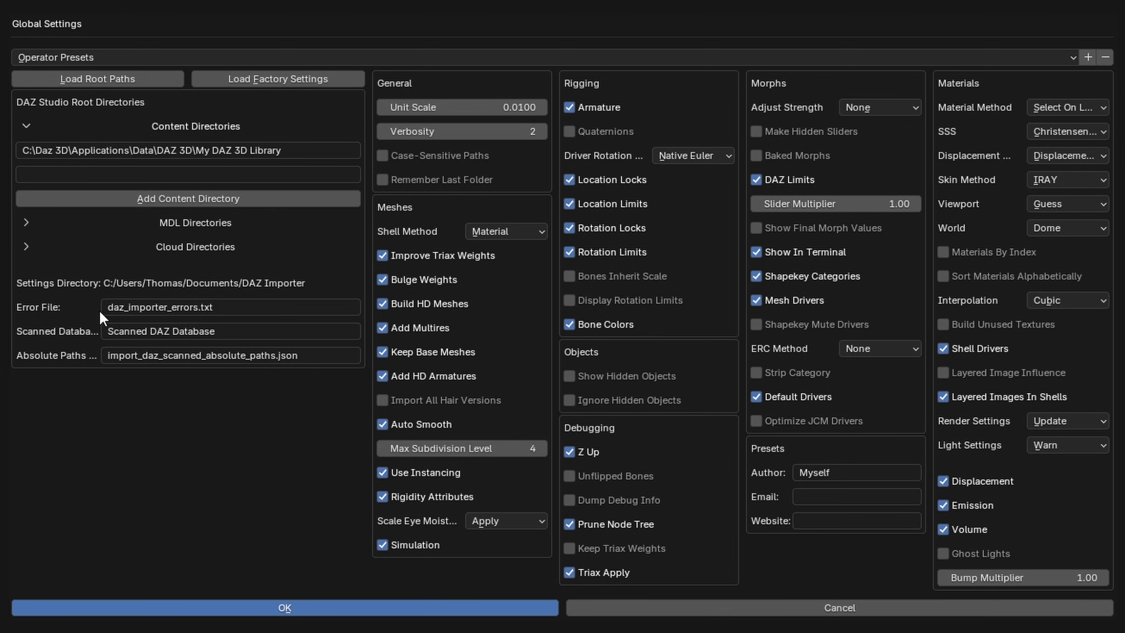
pyautogui.click(237, 606)
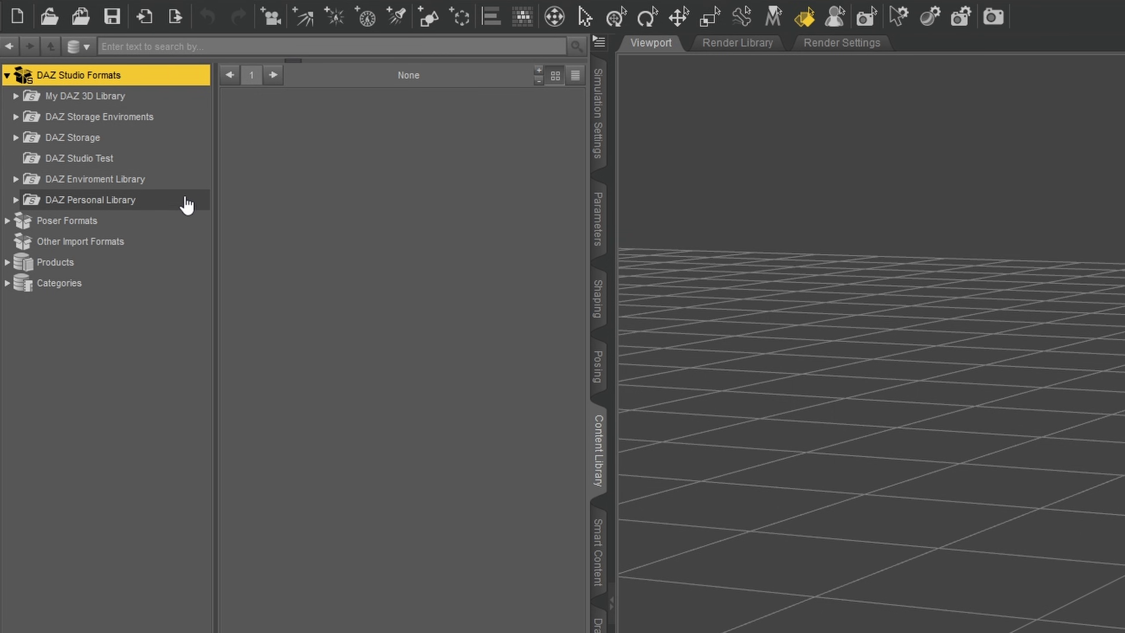
# Step: Run the Diffeomorphic Save Paths script from My DAZ 3D Library > Scripts, saving import-daz-paths.json
pyautogui.doubleClick(176, 98)
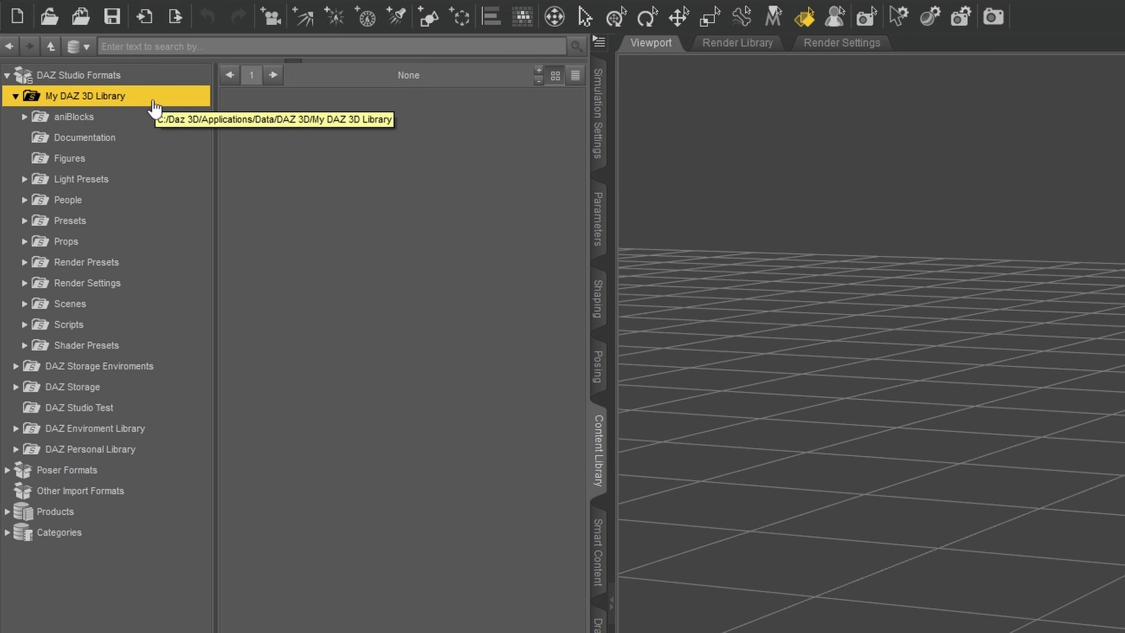
pyautogui.doubleClick(129, 325)
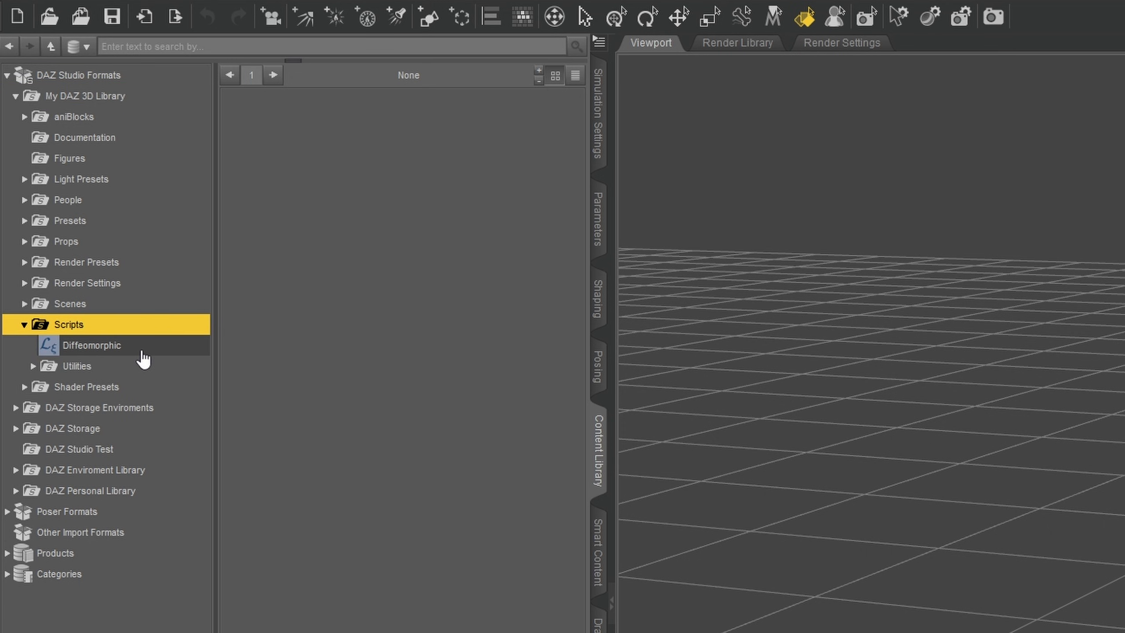
pyautogui.click(135, 350)
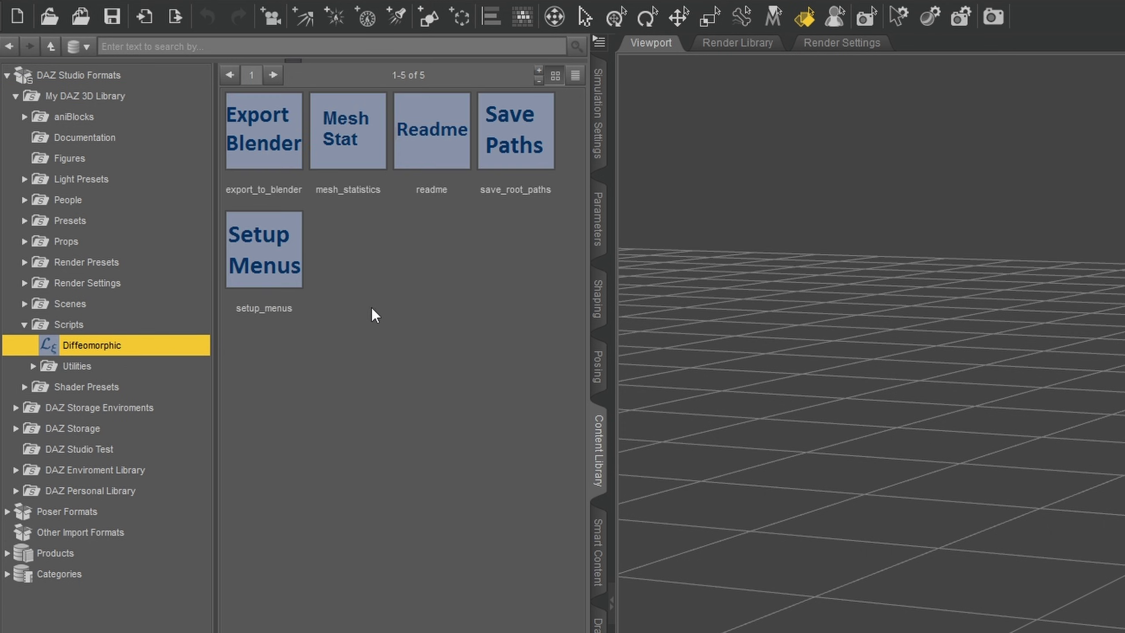
pyautogui.doubleClick(541, 136)
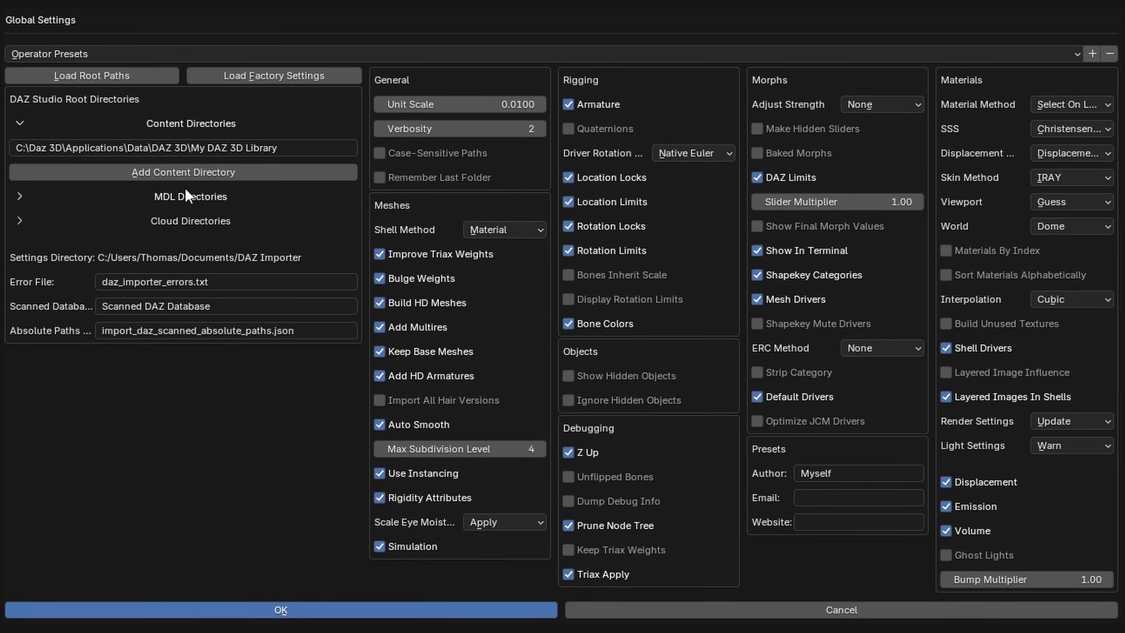
# Step: Load the six DAZ library content directories from import-daz-paths.json in Downloads
pyautogui.click(109, 78)
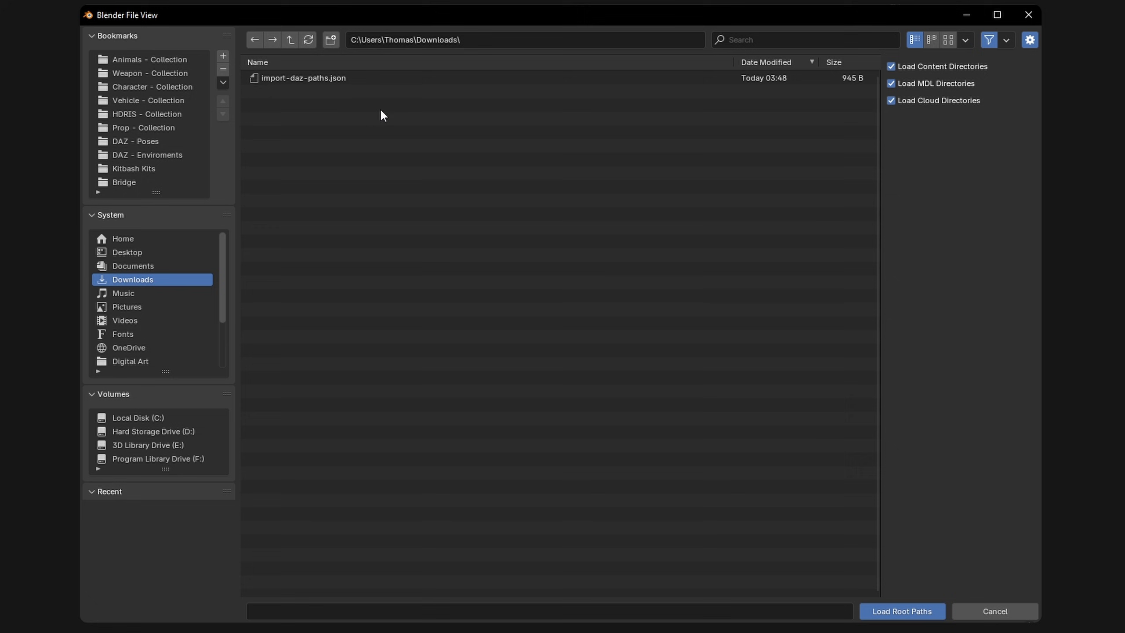
pyautogui.click(377, 80)
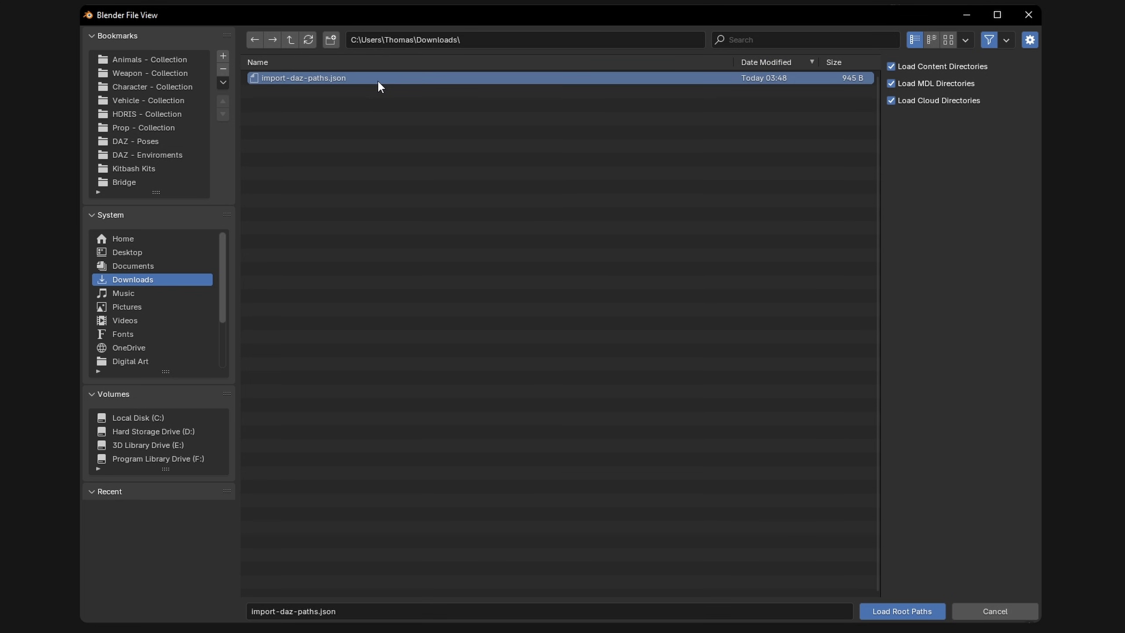
pyautogui.click(914, 611)
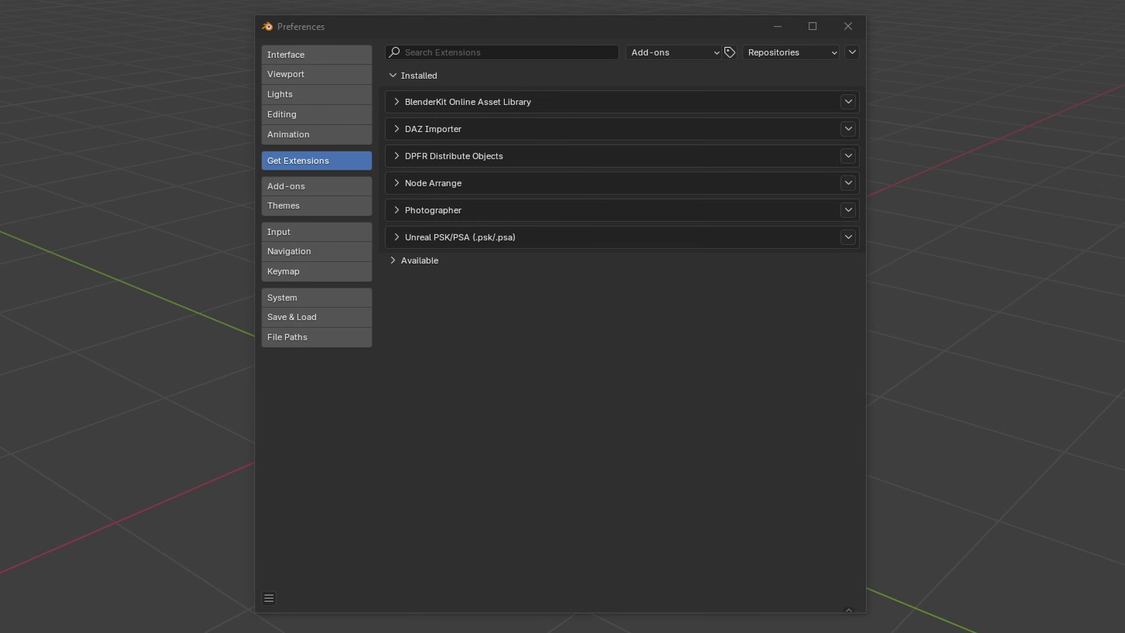
# Step: Uninstall the DAZ Importer extension from its options menu in Preferences
pyautogui.click(397, 129)
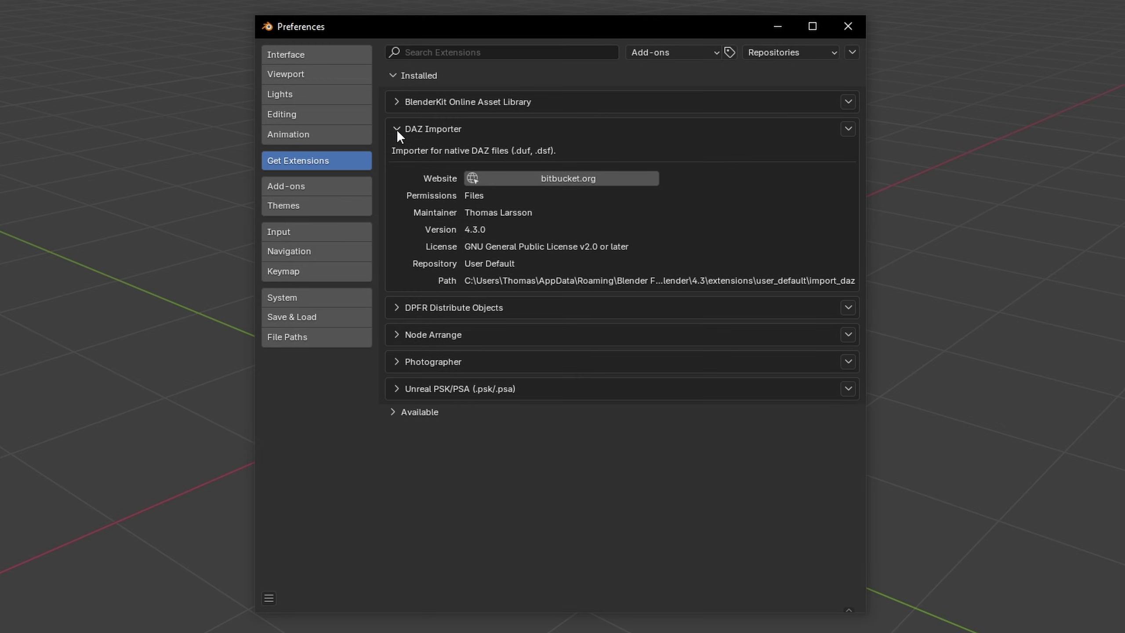
pyautogui.click(847, 129)
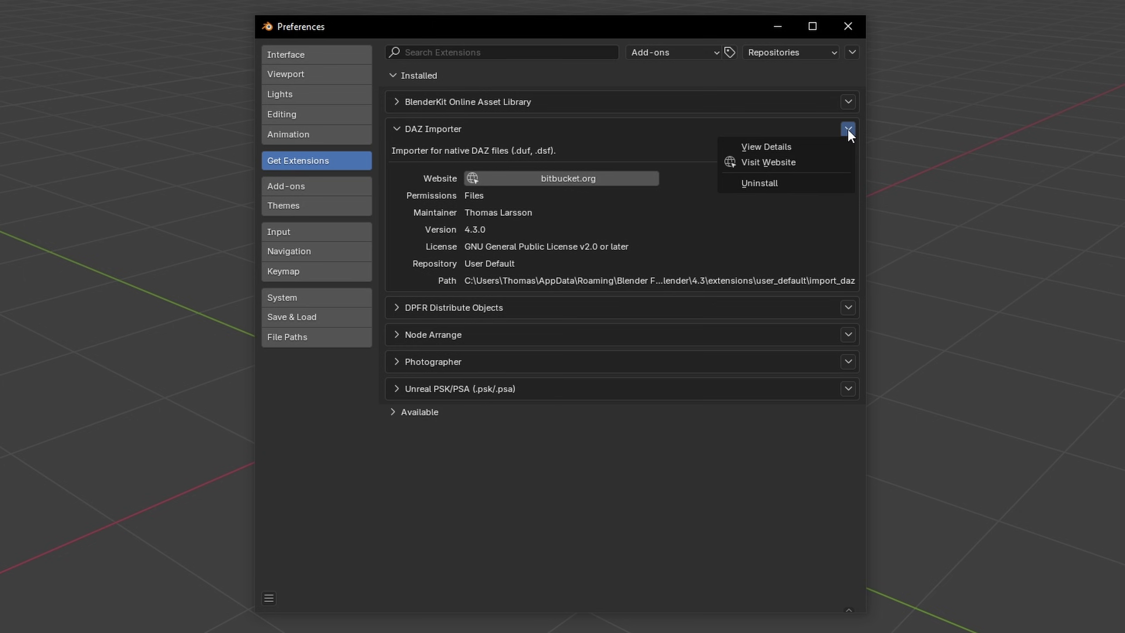
pyautogui.click(787, 185)
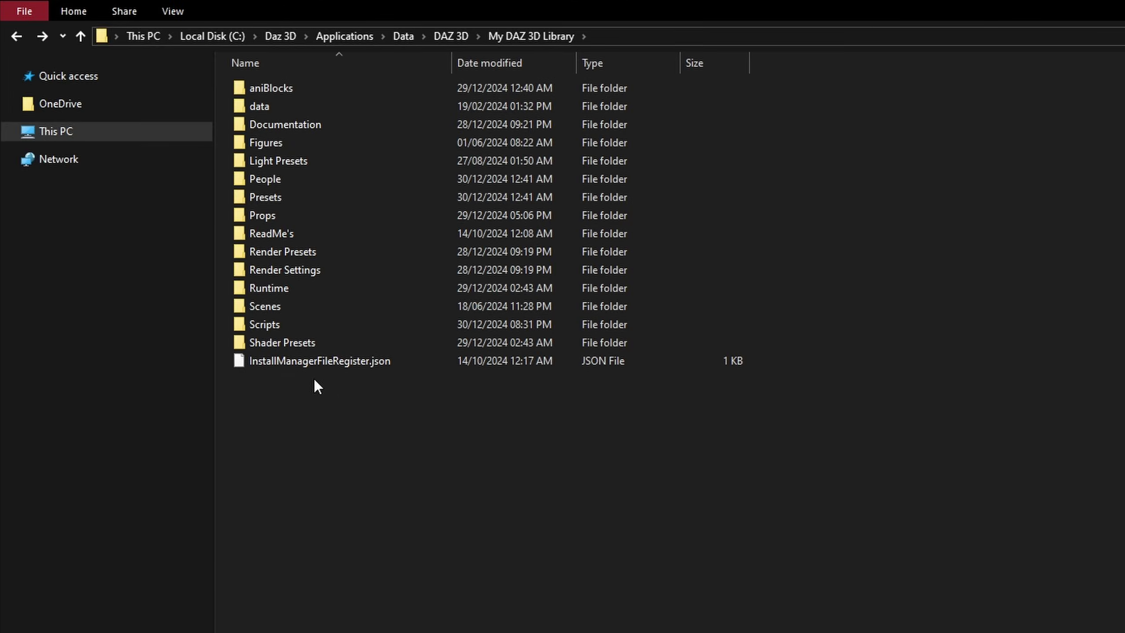
# Step: In the Scripts folder, delete the Diffeomorphic folder and diffeomorphic PNG together
pyautogui.doubleClick(280, 324)
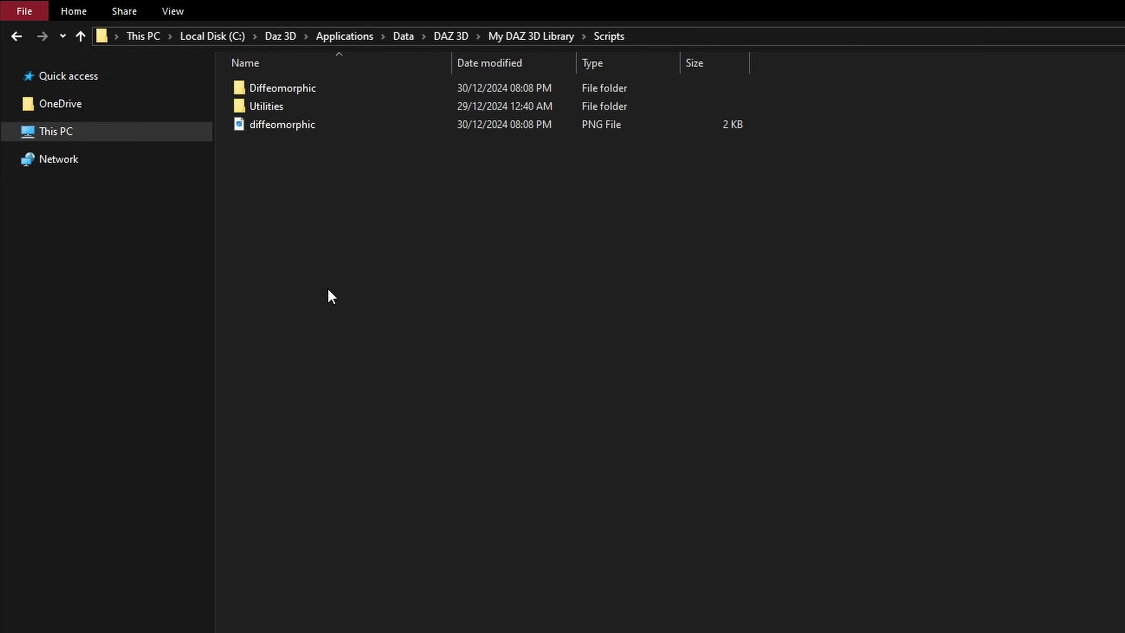
pyautogui.click(337, 125)
pyautogui.keyDown('ctrl'); pyautogui.click(354, 89); pyautogui.keyUp('ctrl')
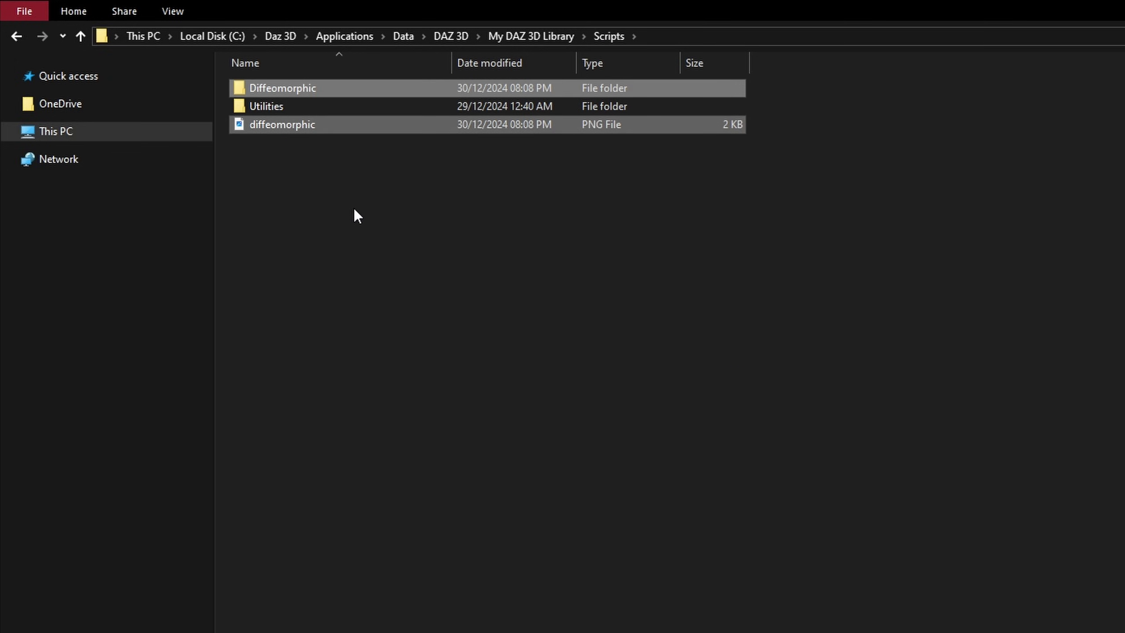
pyautogui.press('Delete')
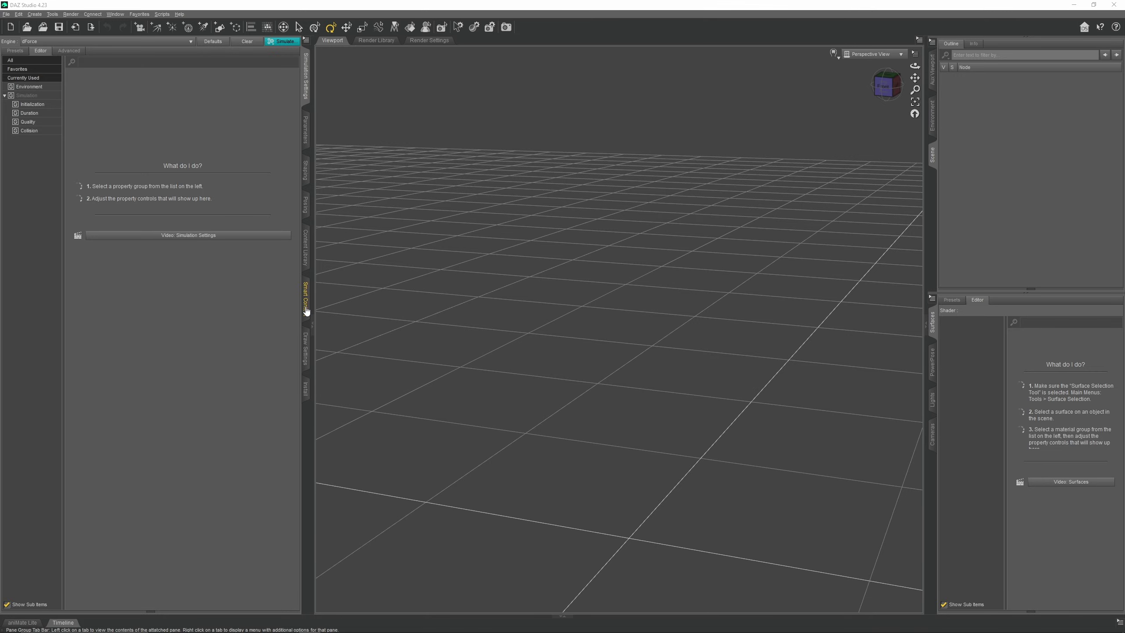
# Step: Load the Genesis 8.1 Male Dev Load figure from Genesis 8 Starter Essentials
pyautogui.click(306, 310)
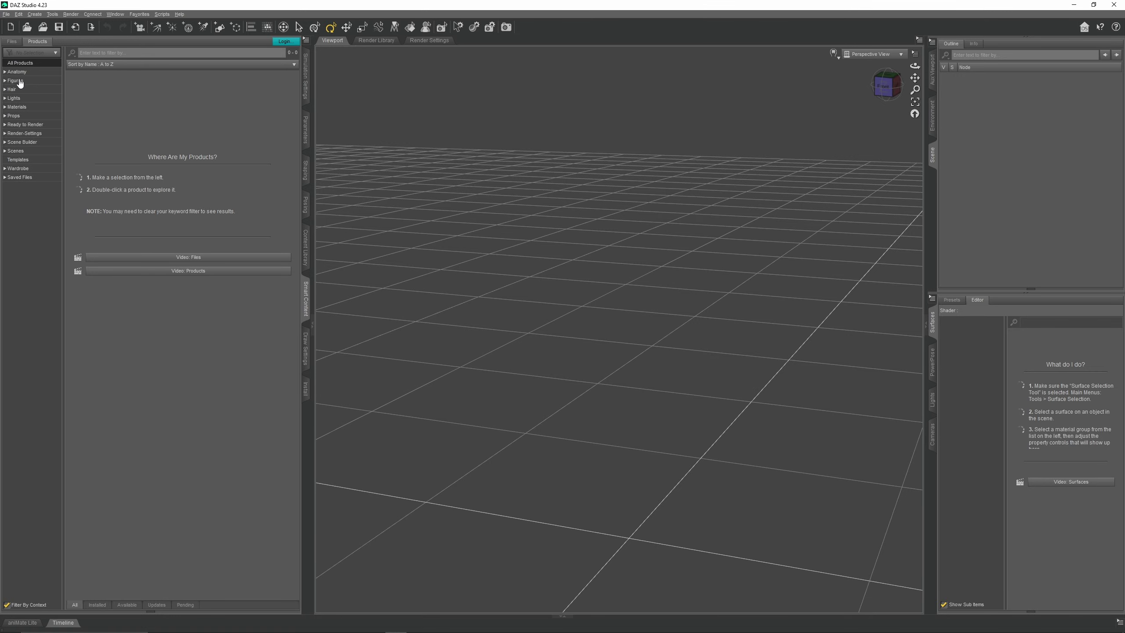
pyautogui.click(20, 81)
pyautogui.doubleClick(87, 99)
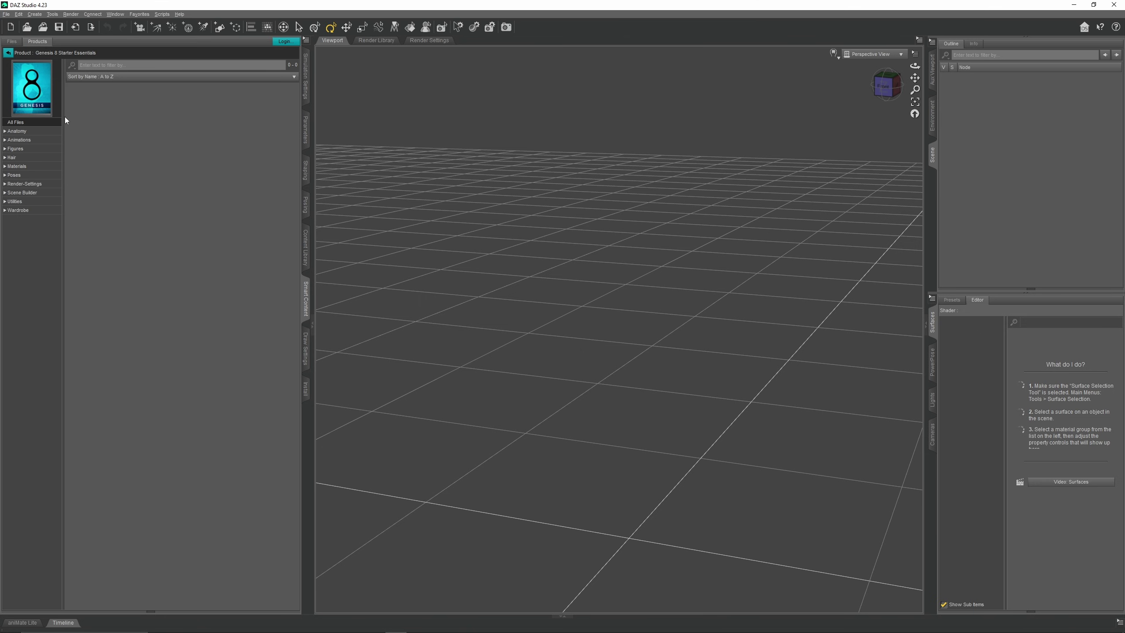
pyautogui.doubleClick(174, 167)
# Step: Save the scene as 'Genesis 8.1 Male' inside a new Desktop folder named Genesis 8.1 Male
pyautogui.click(6, 13)
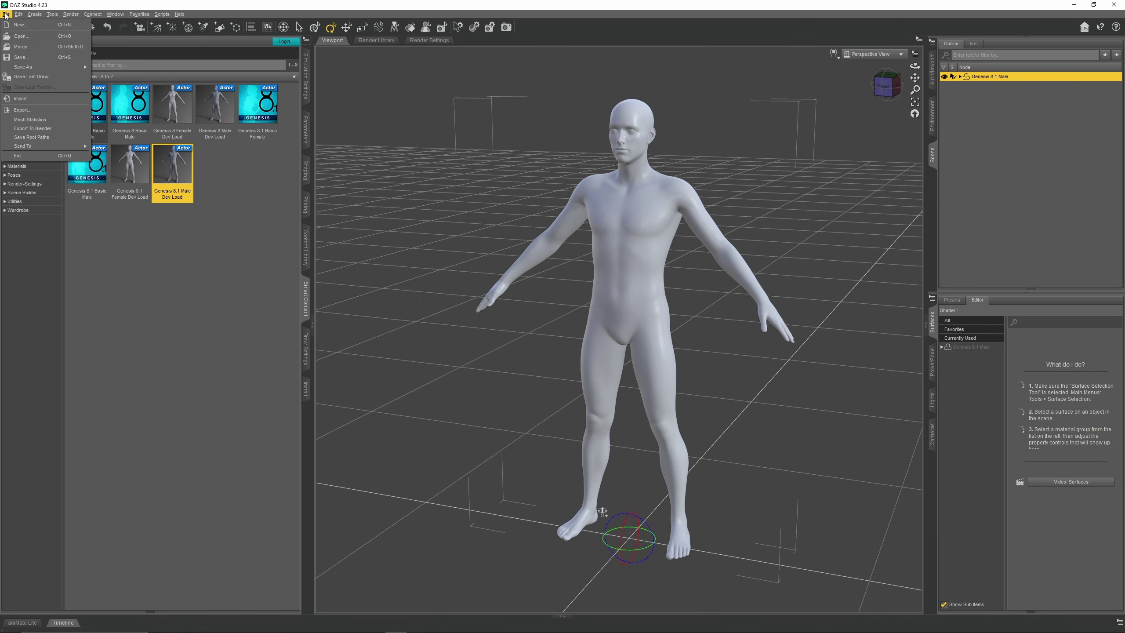
pyautogui.moveTo(22, 67)
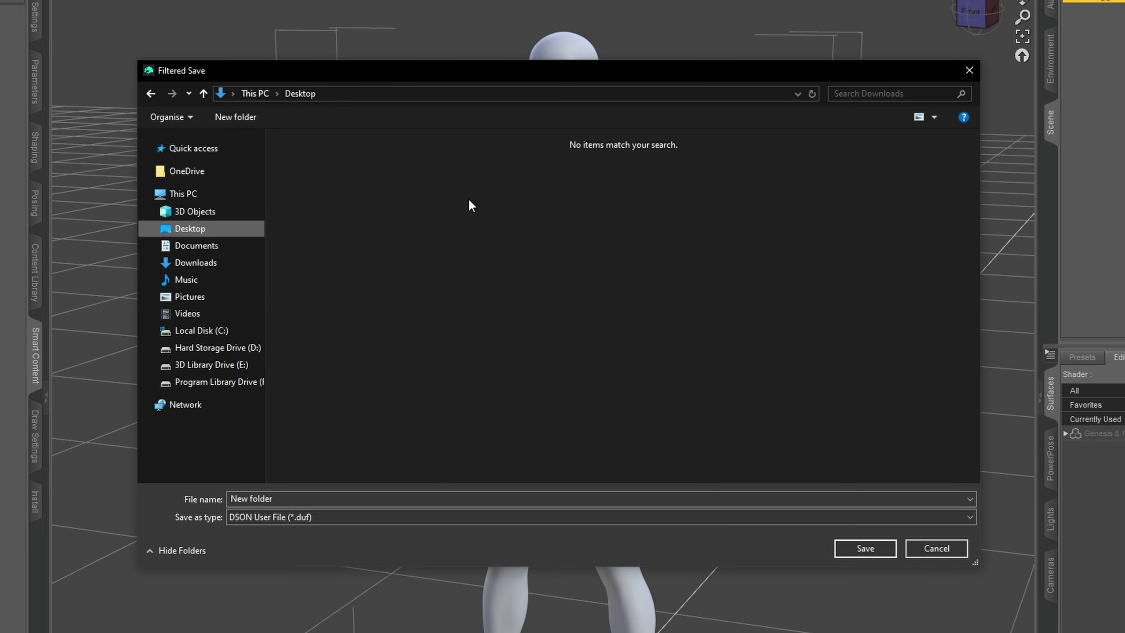
pyautogui.rightClick(468, 197)
pyautogui.moveTo(448, 395)
pyautogui.click(511, 395)
pyautogui.write('Genesis 8.1 Male')
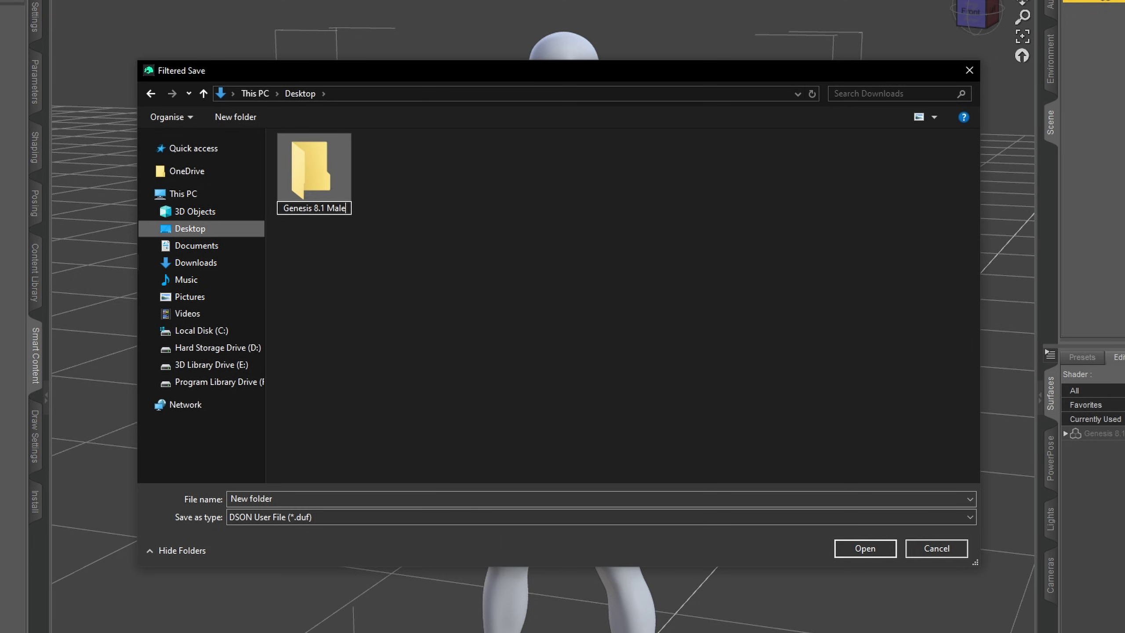
pyautogui.press('Return')
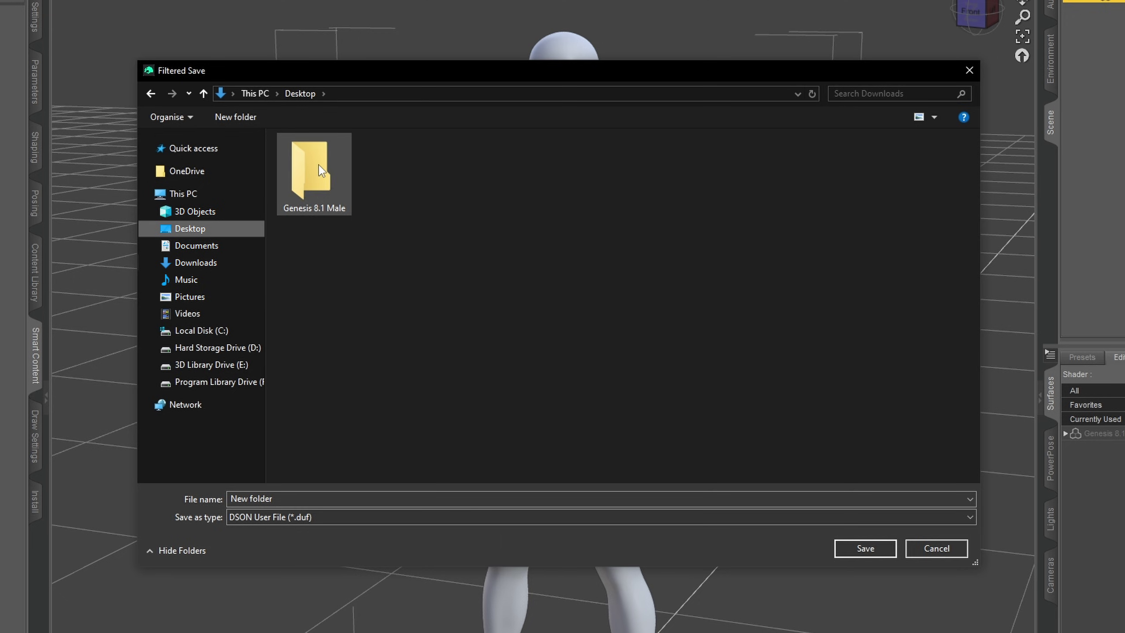
pyautogui.doubleClick(328, 178)
pyautogui.write('Genesis 8.1 Male')
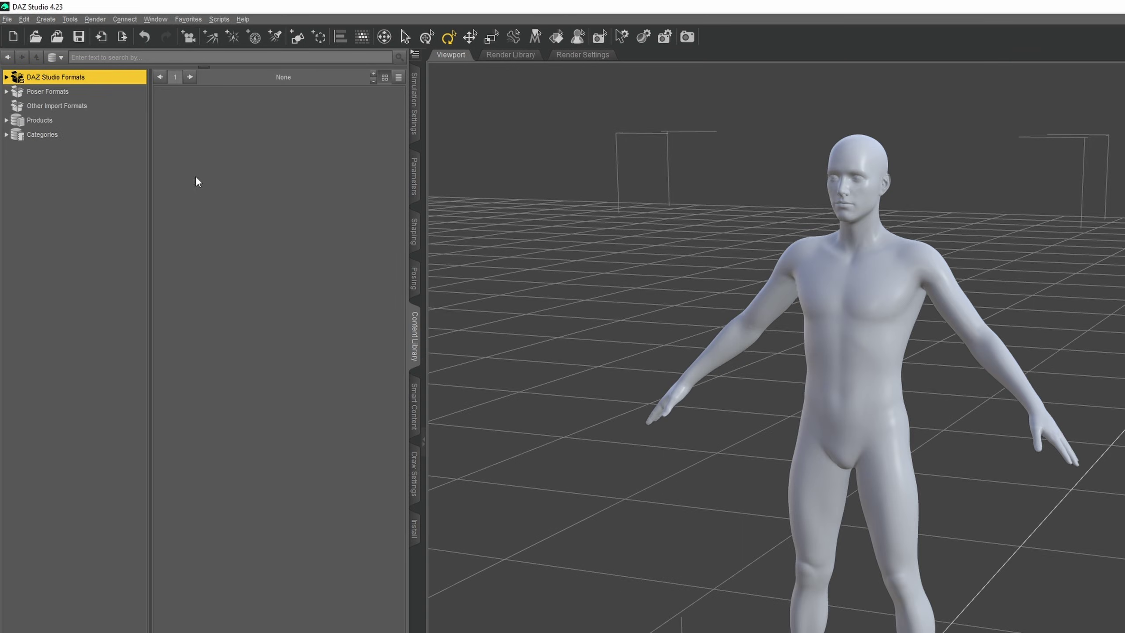
# Step: Run the Diffeomorphic Setup Menus script from the Scripts library and dismiss its confirmation
pyautogui.doubleClick(62, 77)
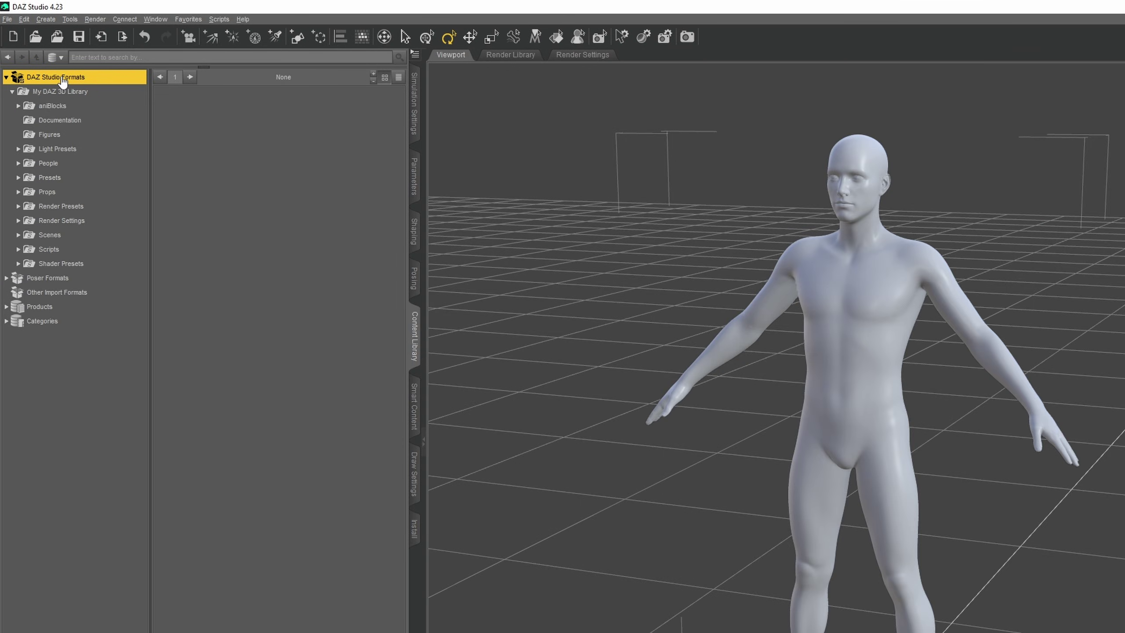
pyautogui.doubleClick(50, 250)
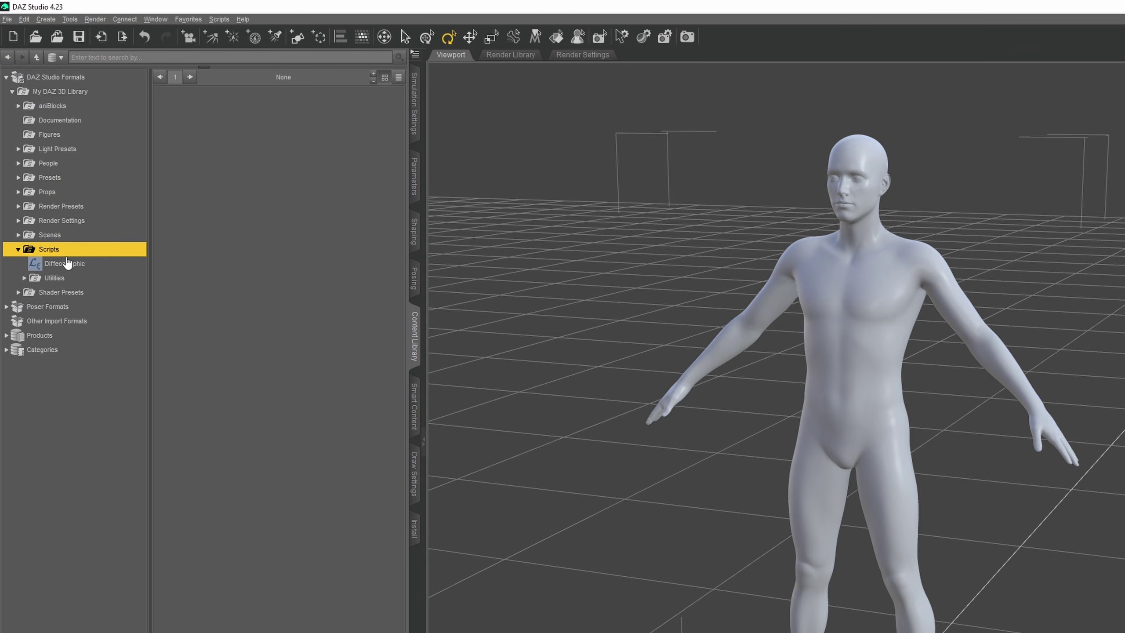
pyautogui.click(72, 265)
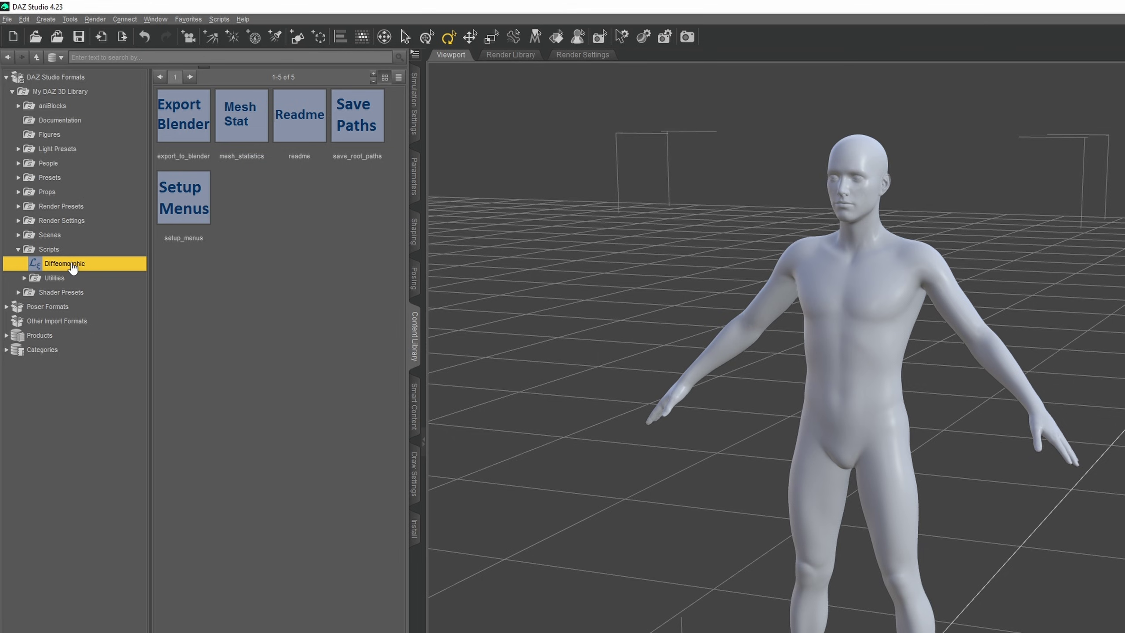
pyautogui.click(182, 199)
pyautogui.doubleClick(182, 198)
pyautogui.click(758, 452)
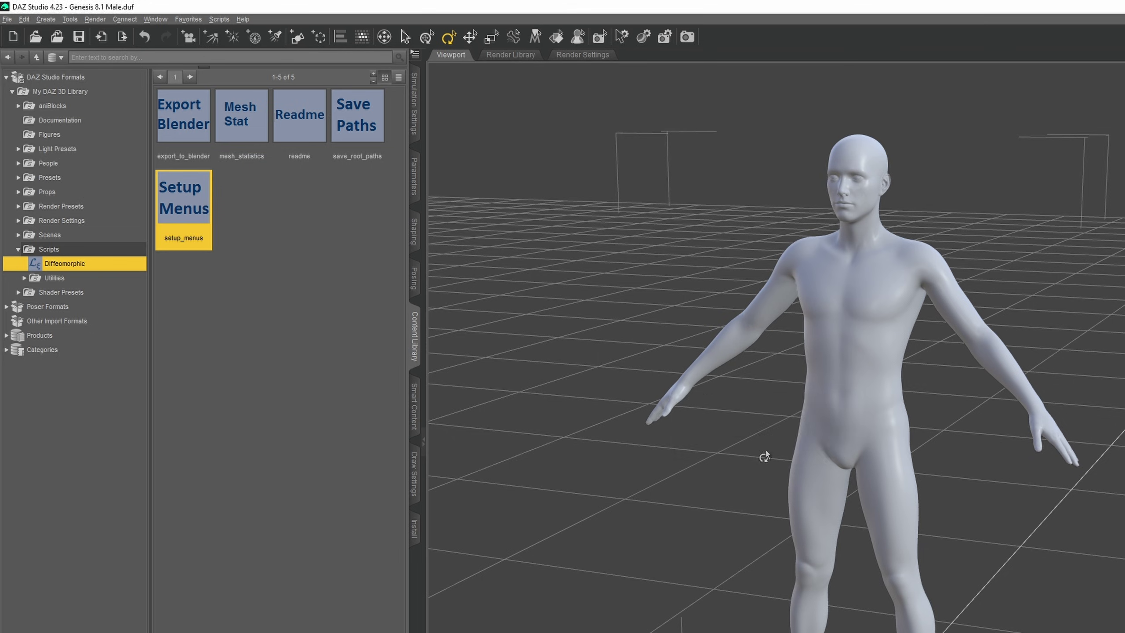
# Step: Export the scene to Blender as Genesis 8.1 Male.dbz, accepting the default DBZ options
pyautogui.click(7, 19)
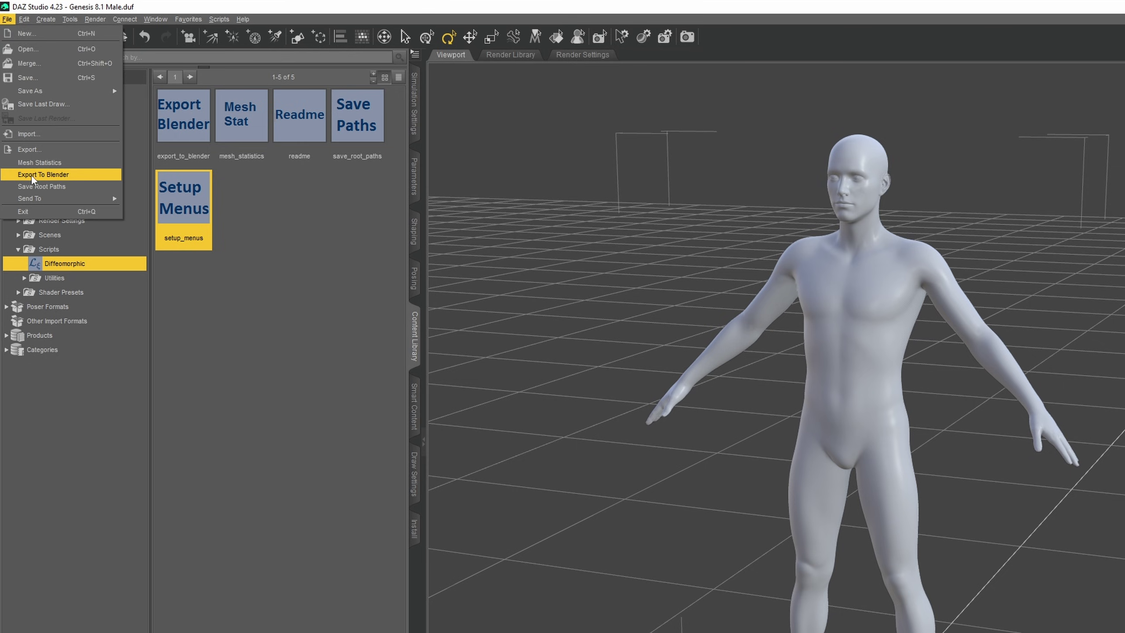
pyautogui.click(53, 174)
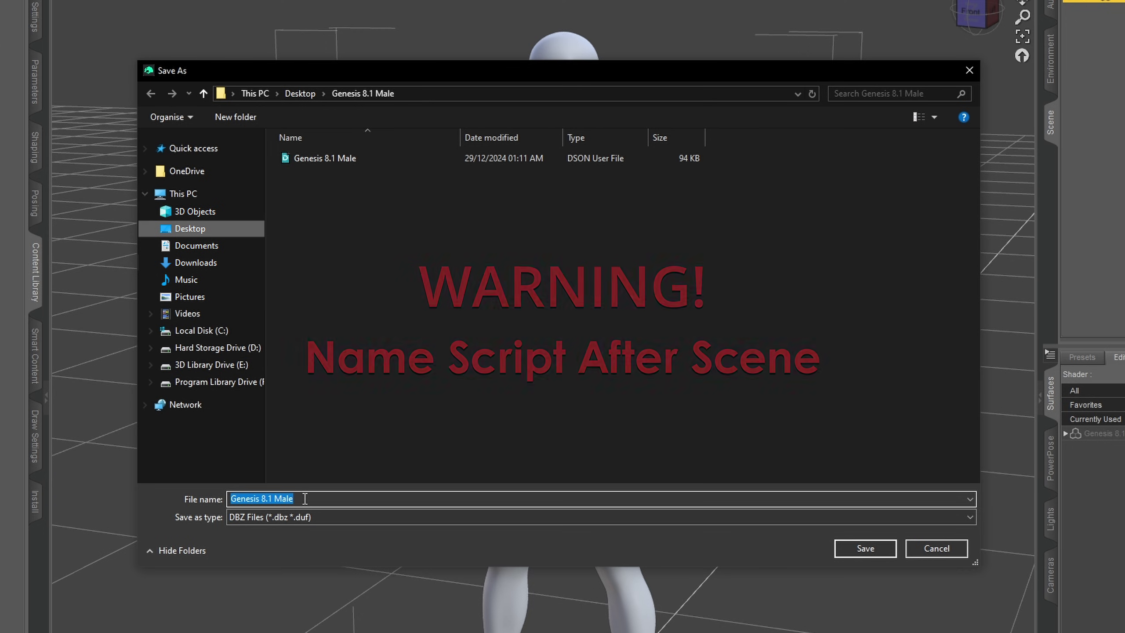
pyautogui.moveTo(294, 498); pyautogui.dragTo(200, 499)
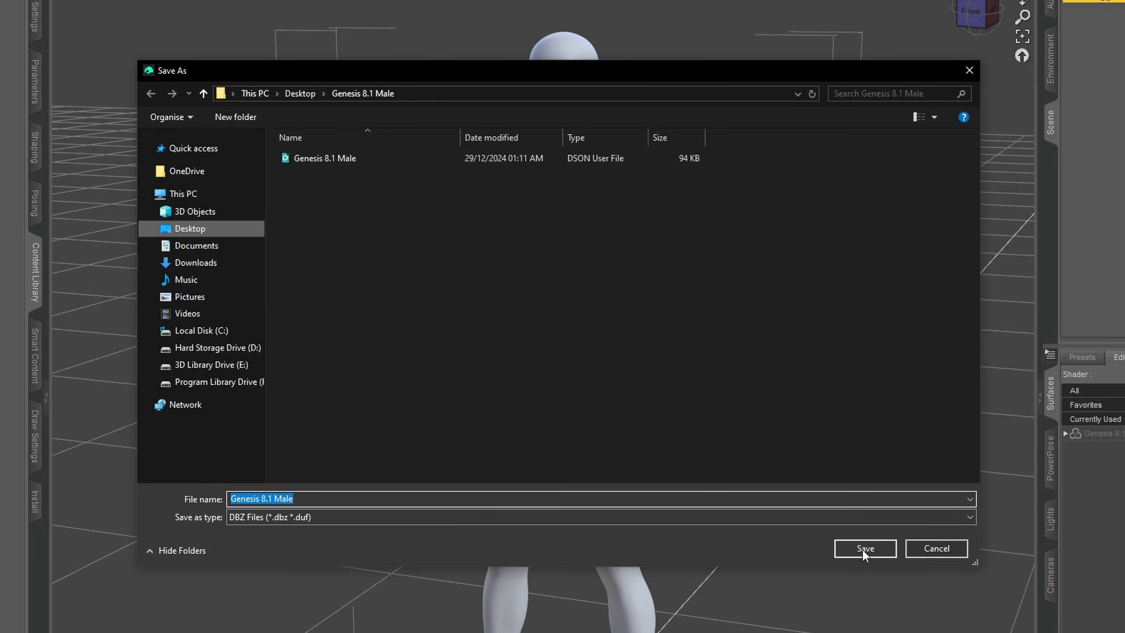
pyautogui.click(880, 549)
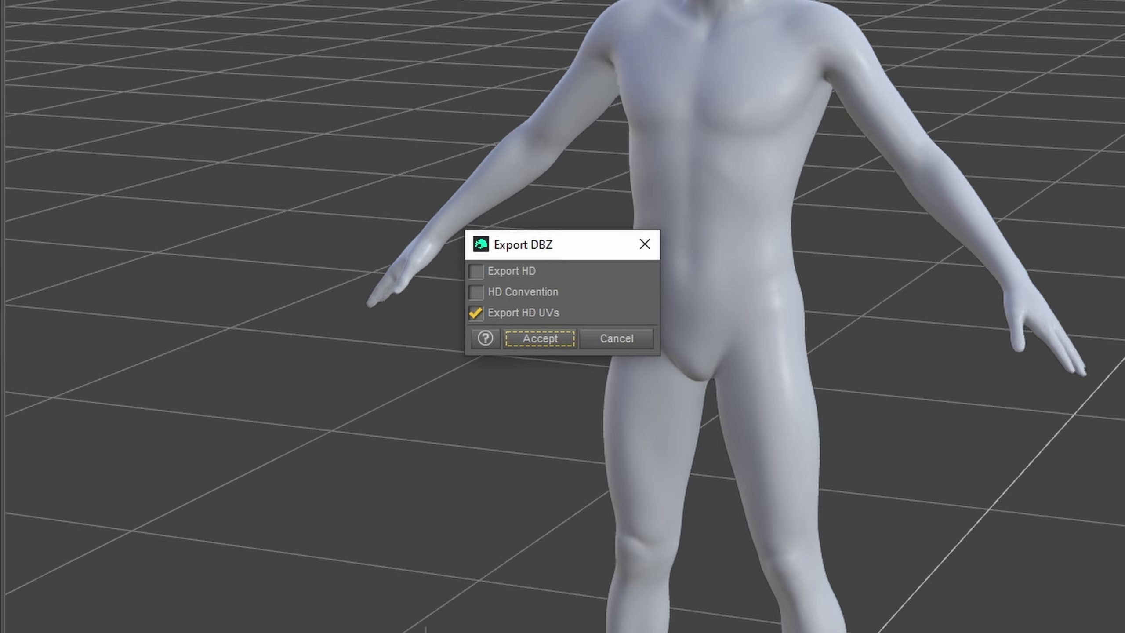
pyautogui.click(534, 345)
pyautogui.click(547, 347)
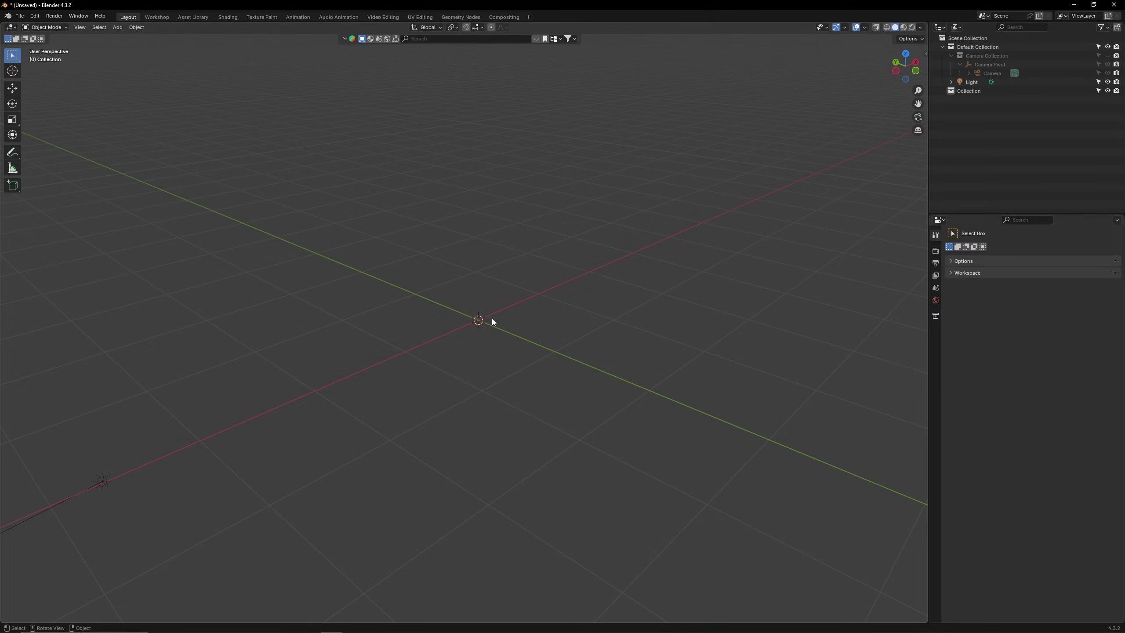
# Step: Easy-import Genesis 8.1 Male.duf via the DAZ Setup sidebar using the DBZ File (Characters) preset with FACS options
pyautogui.press('n')
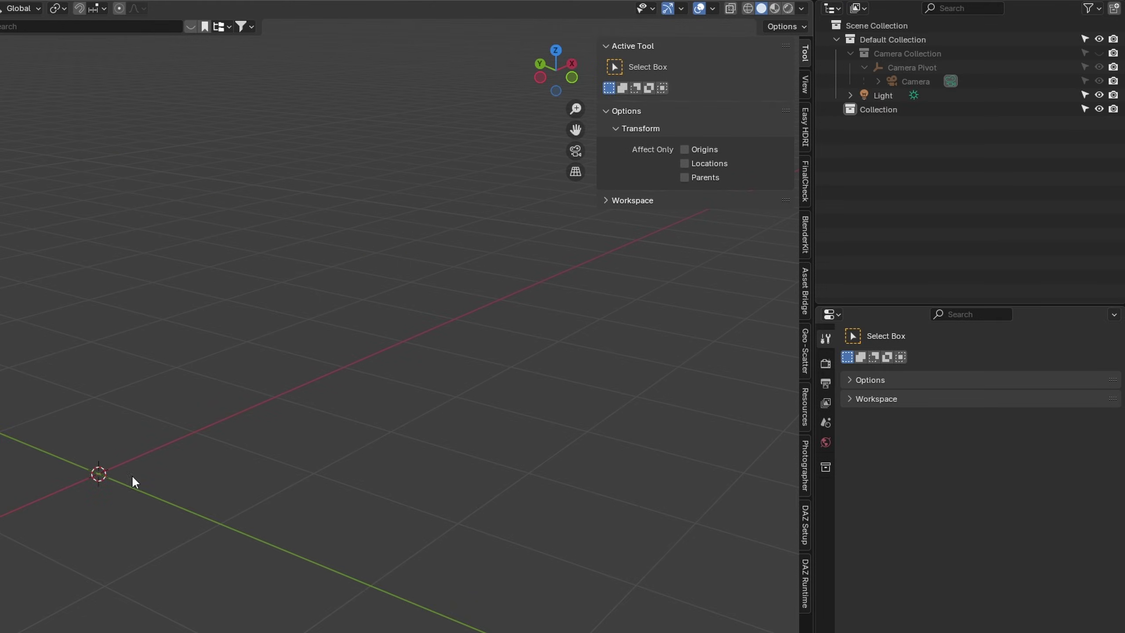
pyautogui.click(803, 516)
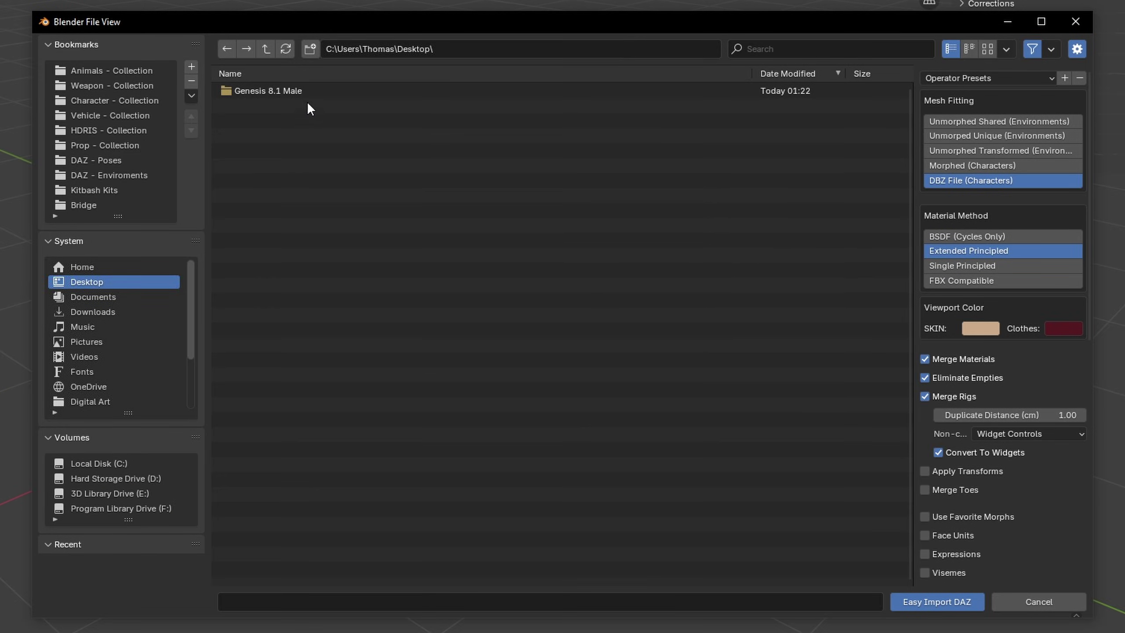
pyautogui.click(312, 92)
pyautogui.doubleClick(311, 92)
pyautogui.moveTo(760, 11); pyautogui.dragTo(746, 0)
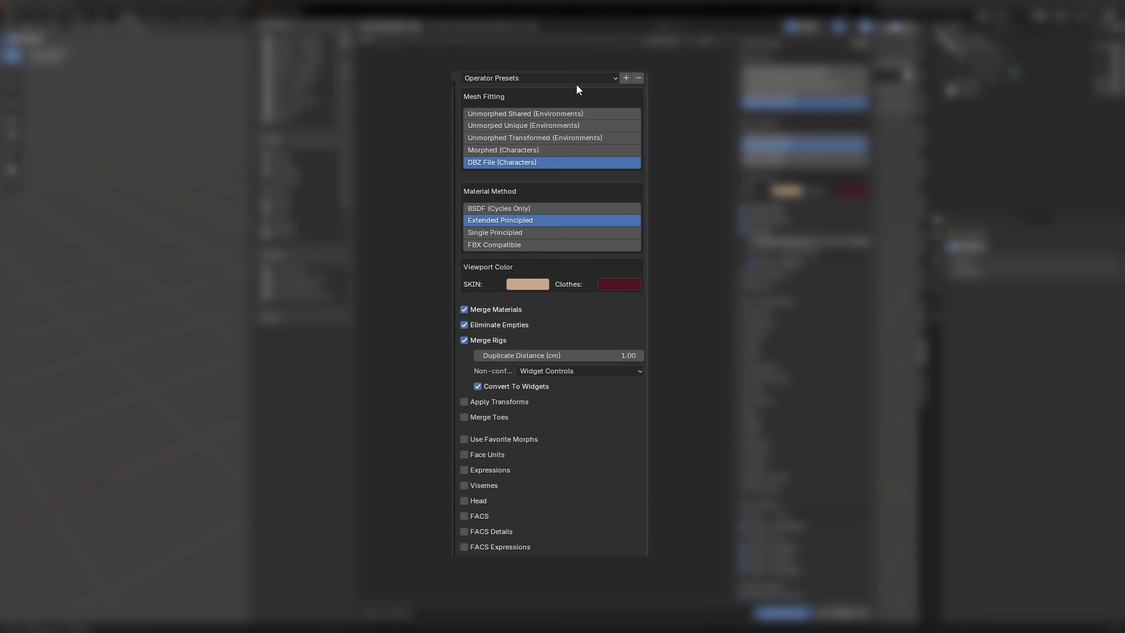
pyautogui.click(599, 78)
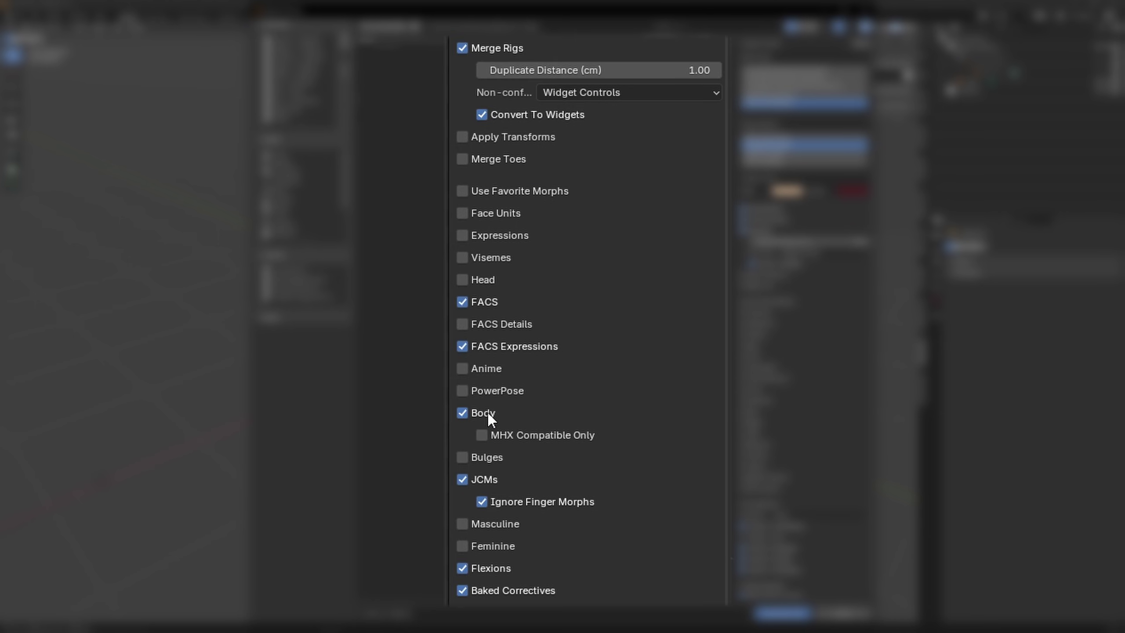
pyautogui.click(339, 119)
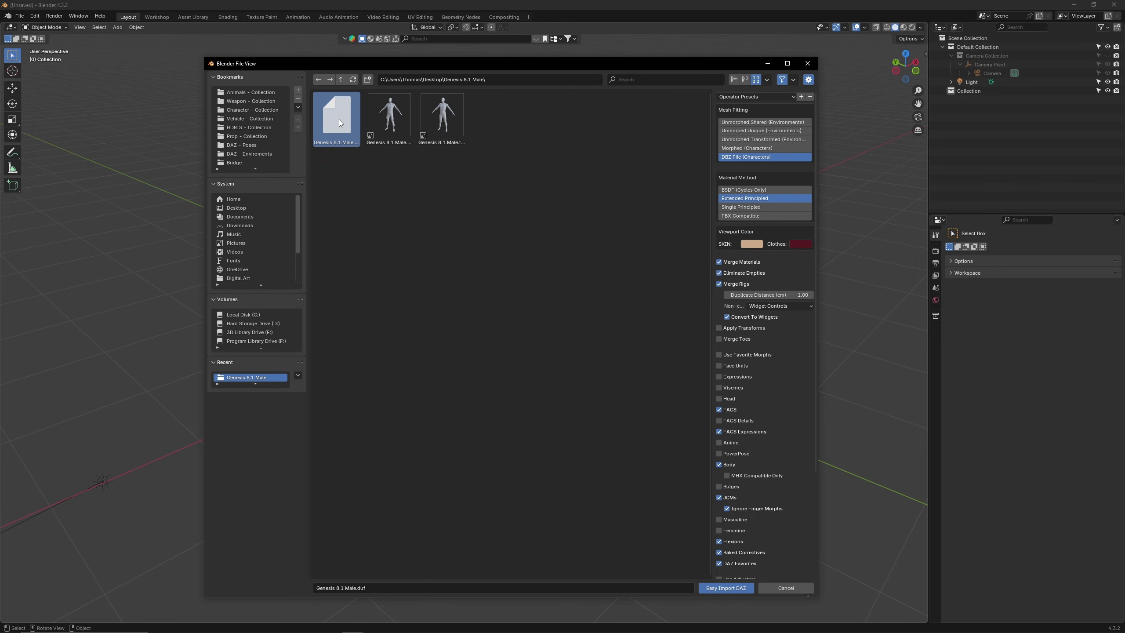
pyautogui.click(726, 588)
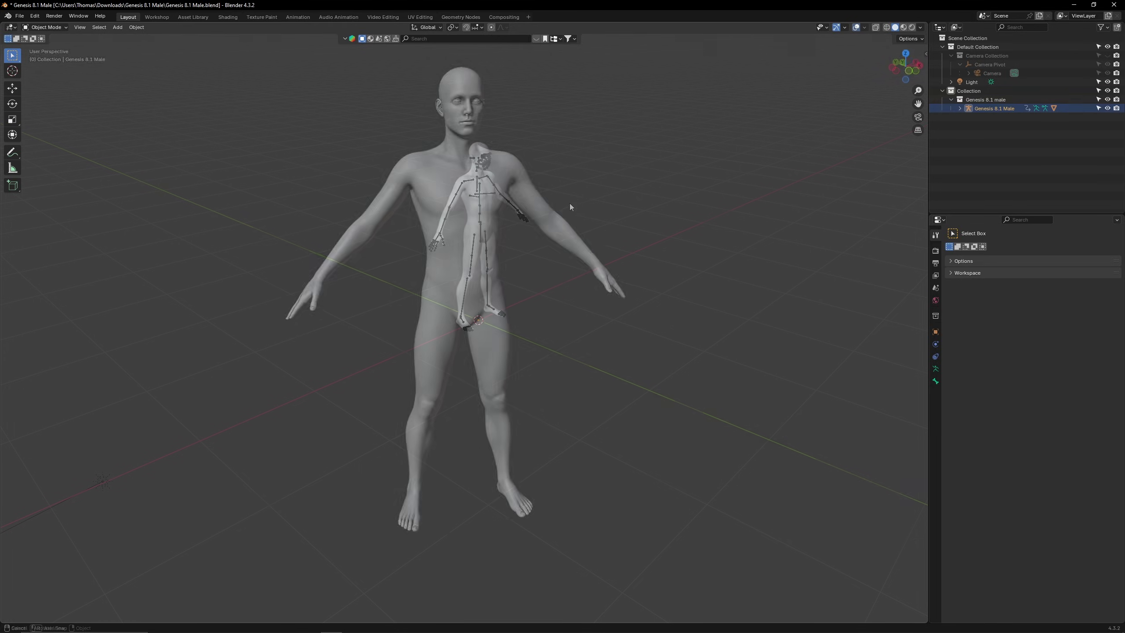
# Step: In Pose Mode, bend the left forearm across the chest, twist the abdomen, bend the torso and tilt the neck
pyautogui.moveTo(569, 203); pyautogui.dragTo(510, 203, button='middle')
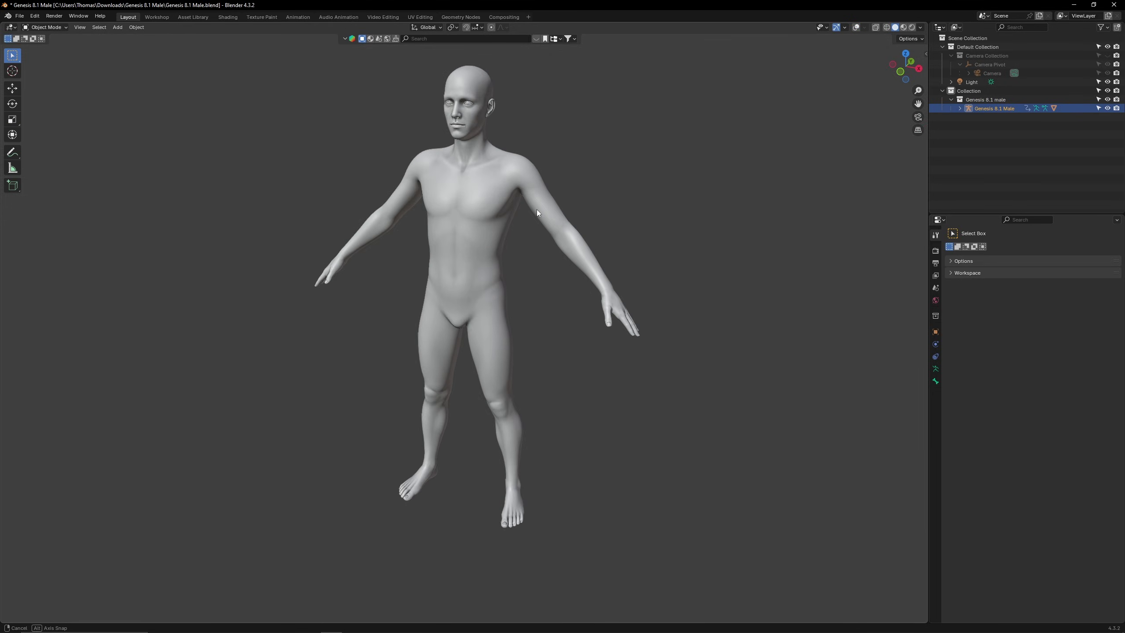
pyautogui.moveTo(540, 214); pyautogui.dragTo(602, 210, button='middle')
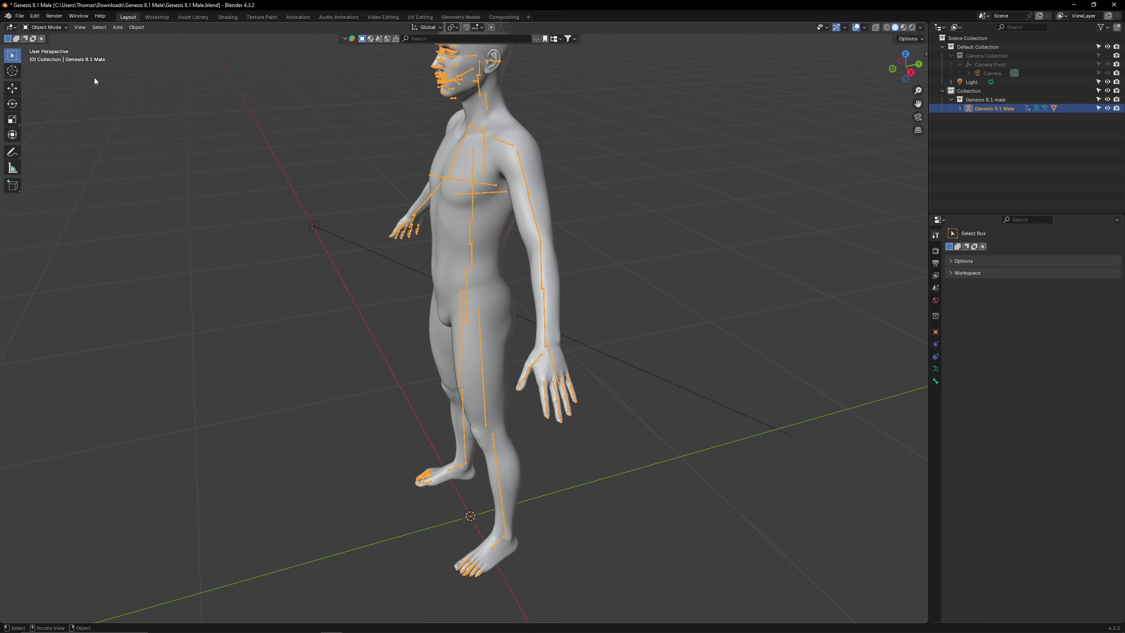
pyautogui.click(44, 28)
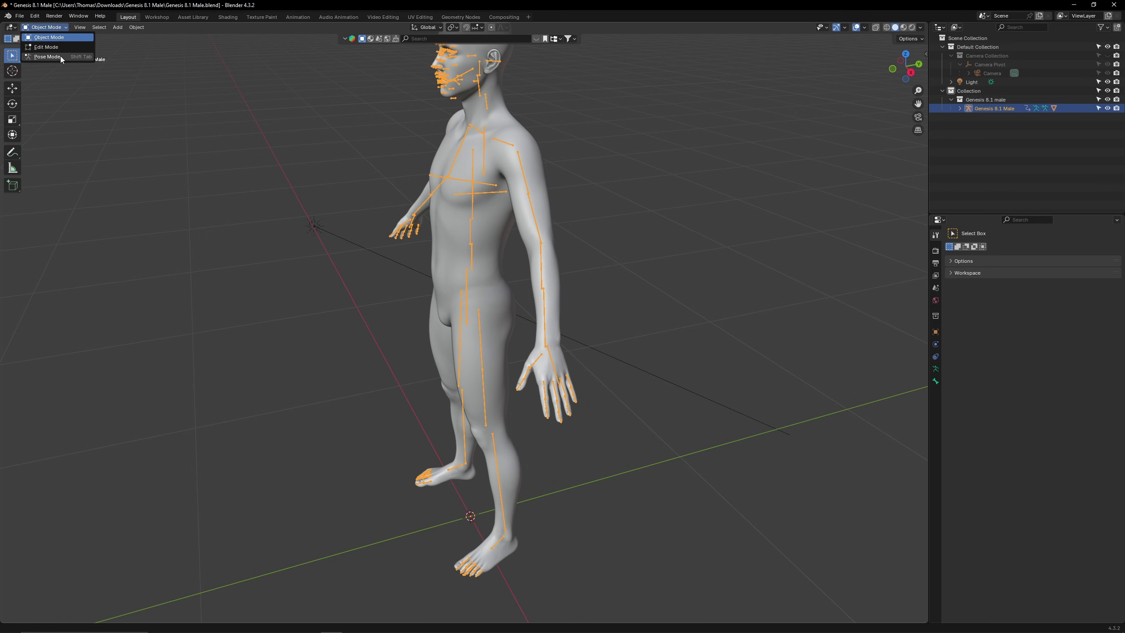
pyautogui.click(47, 57)
pyautogui.click(544, 266)
pyautogui.press('r')
pyautogui.moveTo(571, 259); pyautogui.dragTo(605, 202)
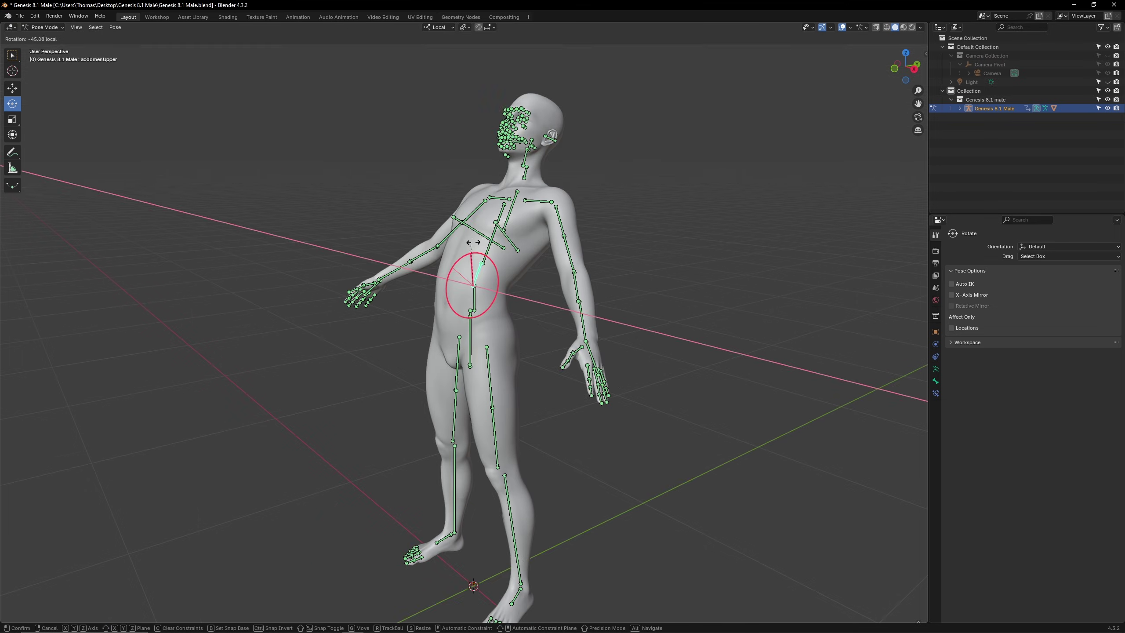
pyautogui.moveTo(481, 237); pyautogui.dragTo(414, 293)
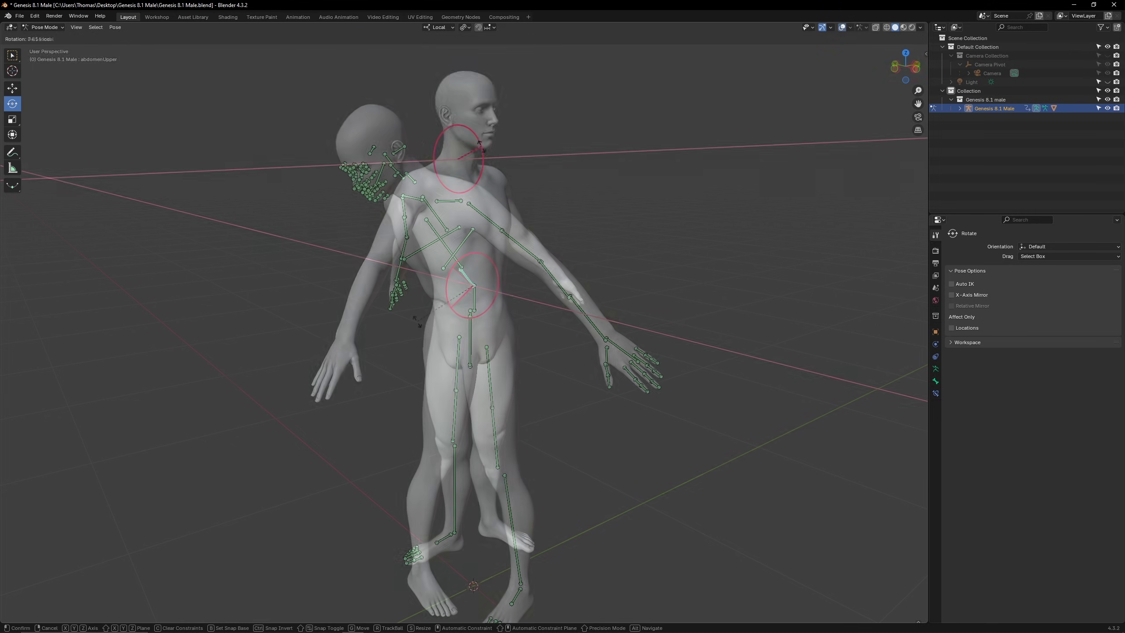
pyautogui.moveTo(485, 200); pyautogui.dragTo(492, 193)
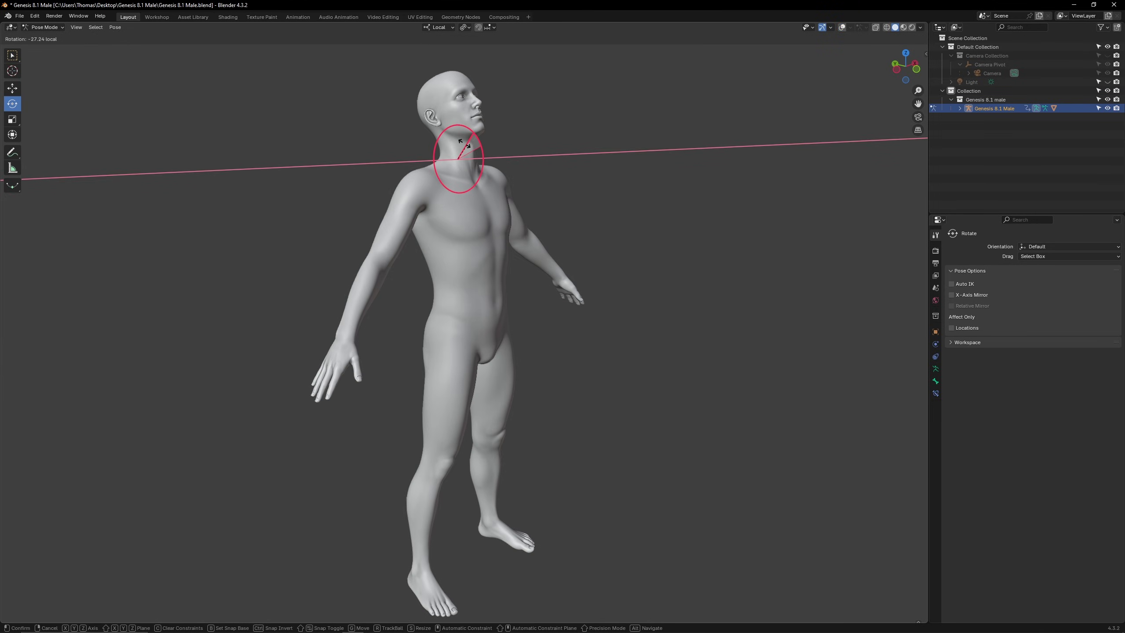
pyautogui.moveTo(461, 162); pyautogui.dragTo(456, 157)
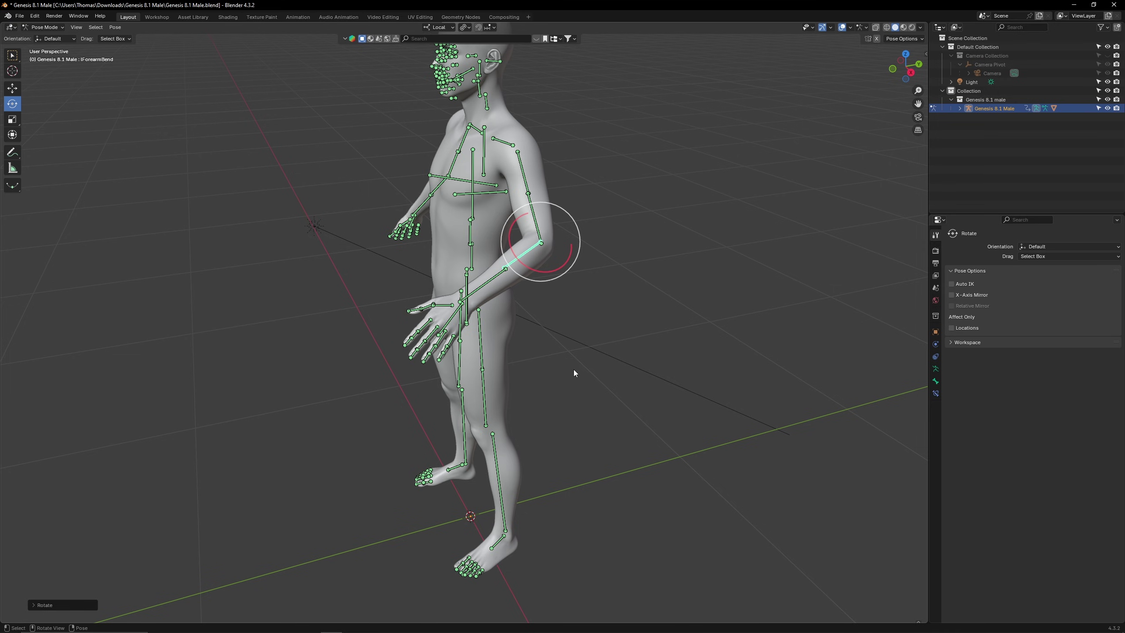
# Step: Inspect the forearm's rotation constraint and toggle visibility of the Bones, Hidden and Tweak bone collections
pyautogui.click(936, 393)
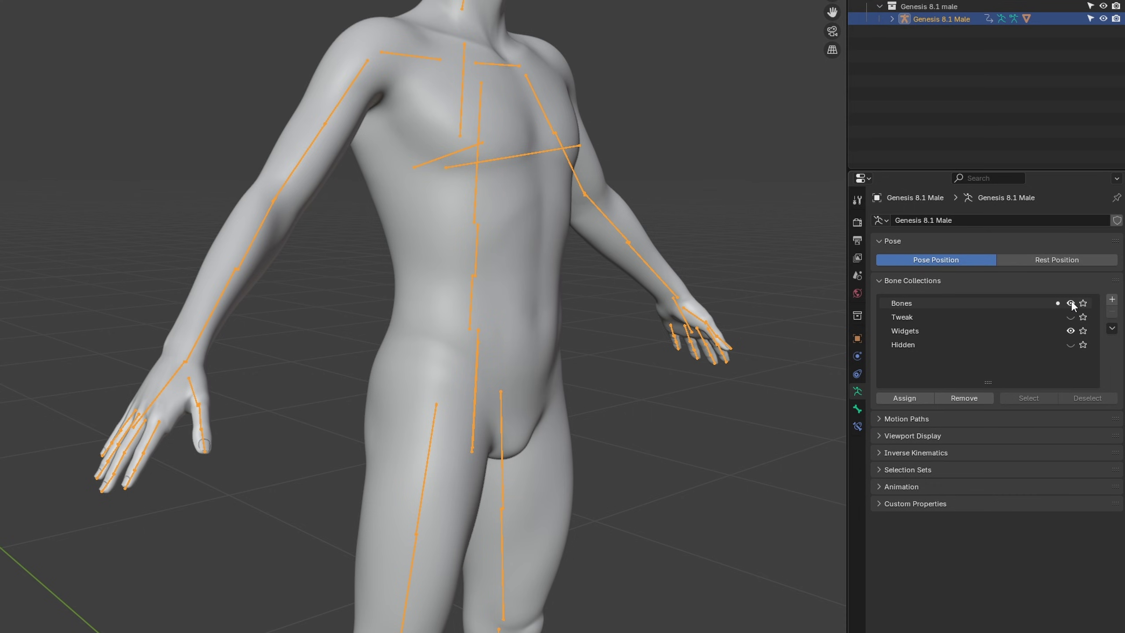
pyautogui.click(1071, 303)
pyautogui.click(1071, 345)
pyautogui.click(1071, 345)
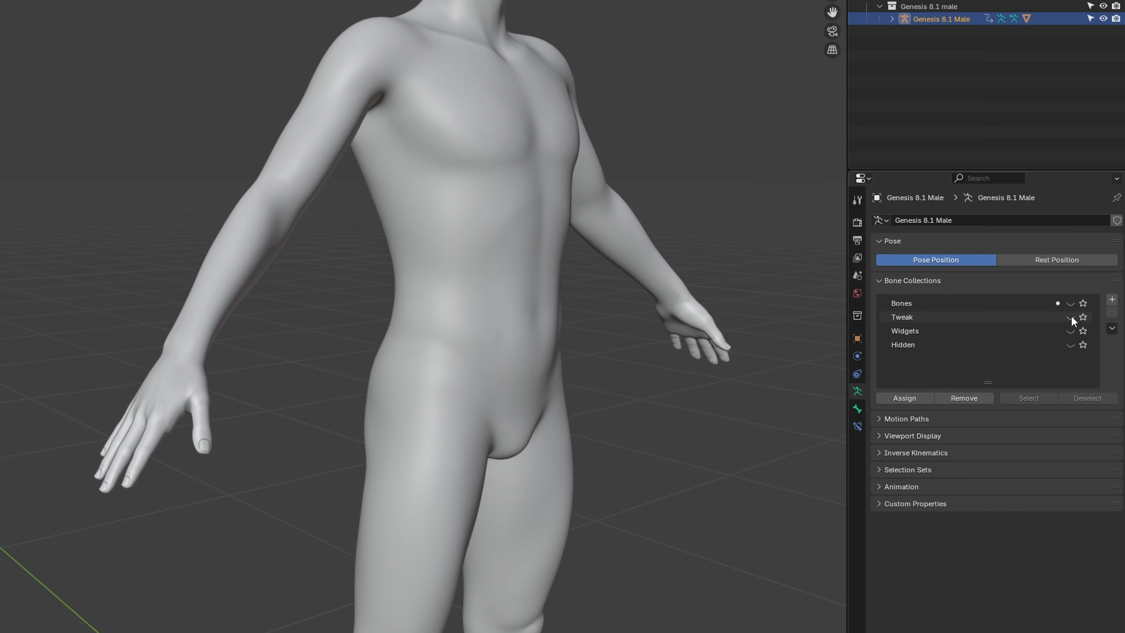
pyautogui.click(1070, 316)
pyautogui.click(1071, 317)
pyautogui.click(1070, 303)
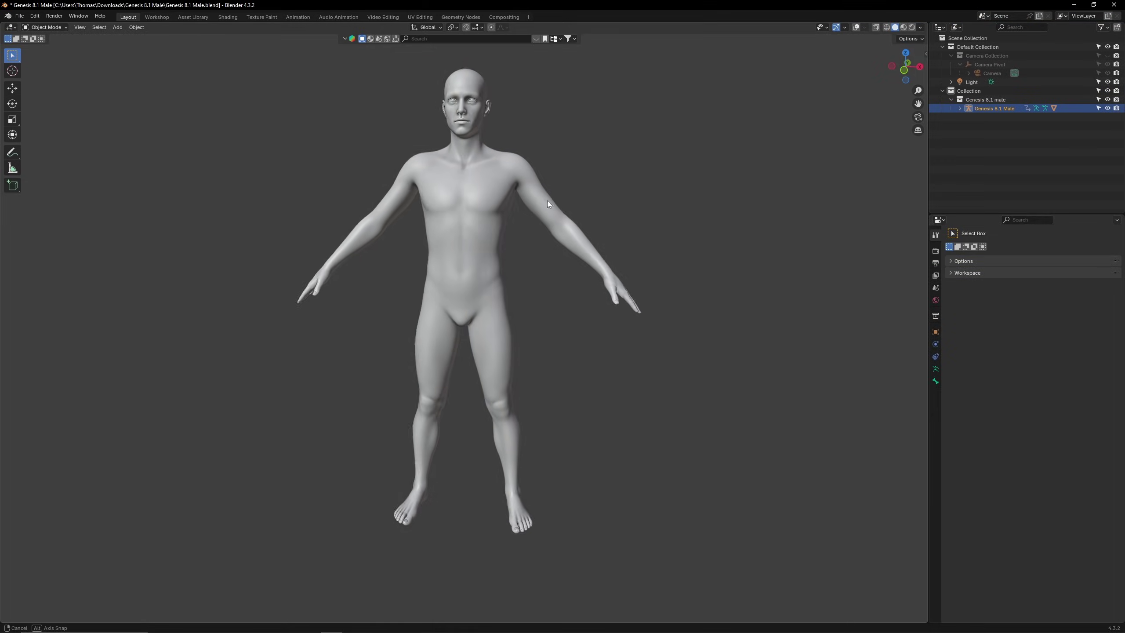
pyautogui.moveTo(547, 201); pyautogui.dragTo(509, 200, button='middle')
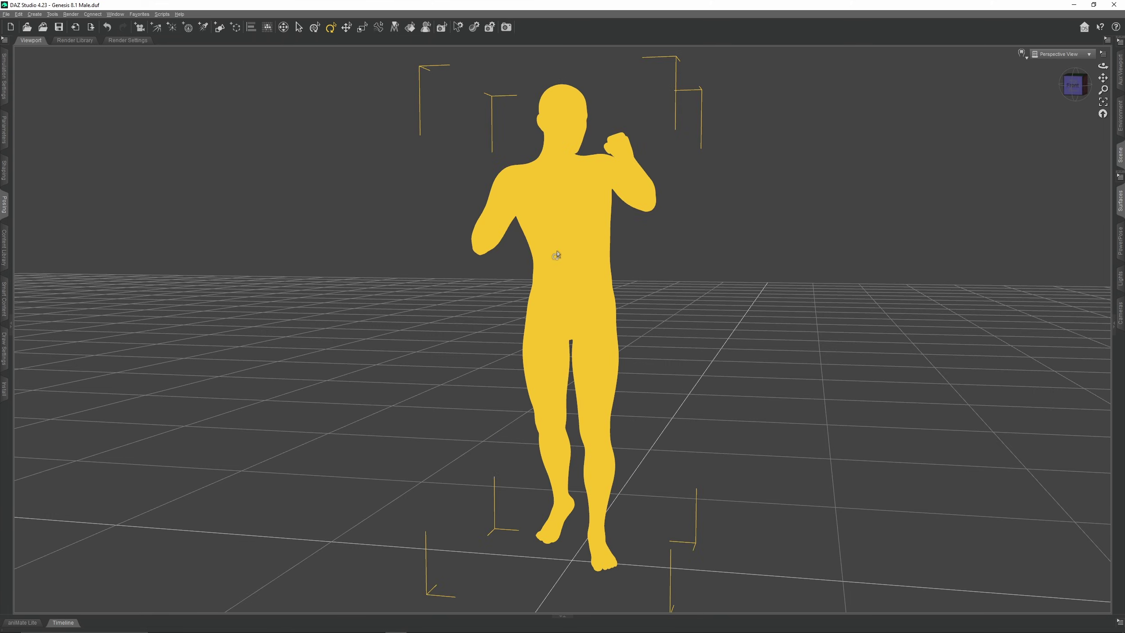
# Step: Start a Pose Preset save and create and open a new Poses folder
pyautogui.click(8, 14)
pyautogui.moveTo(53, 66)
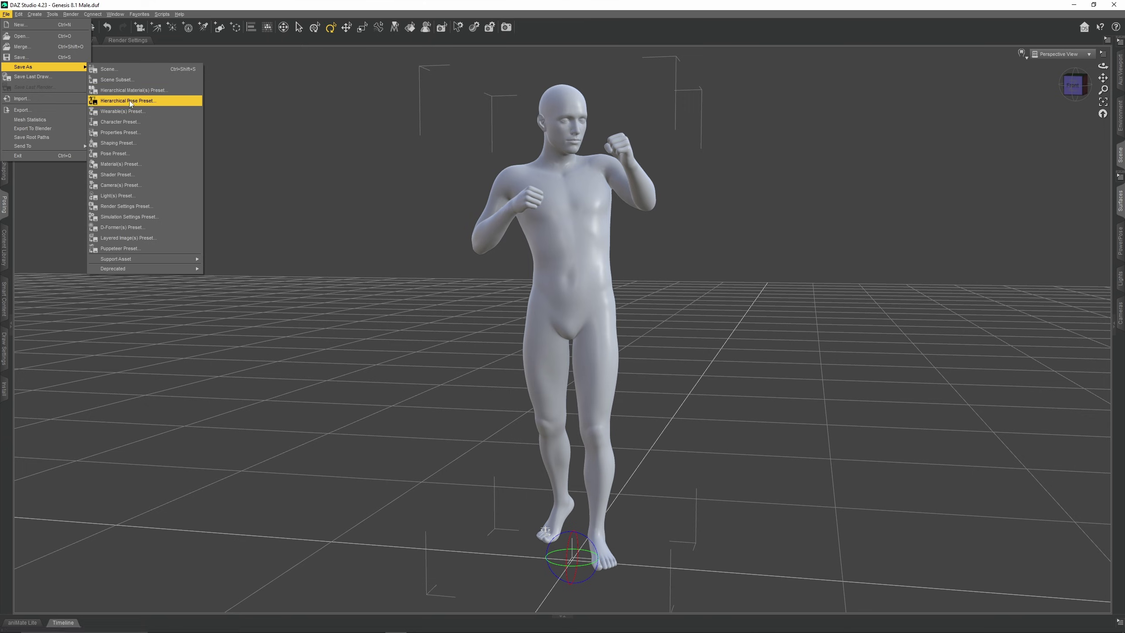
pyautogui.click(187, 153)
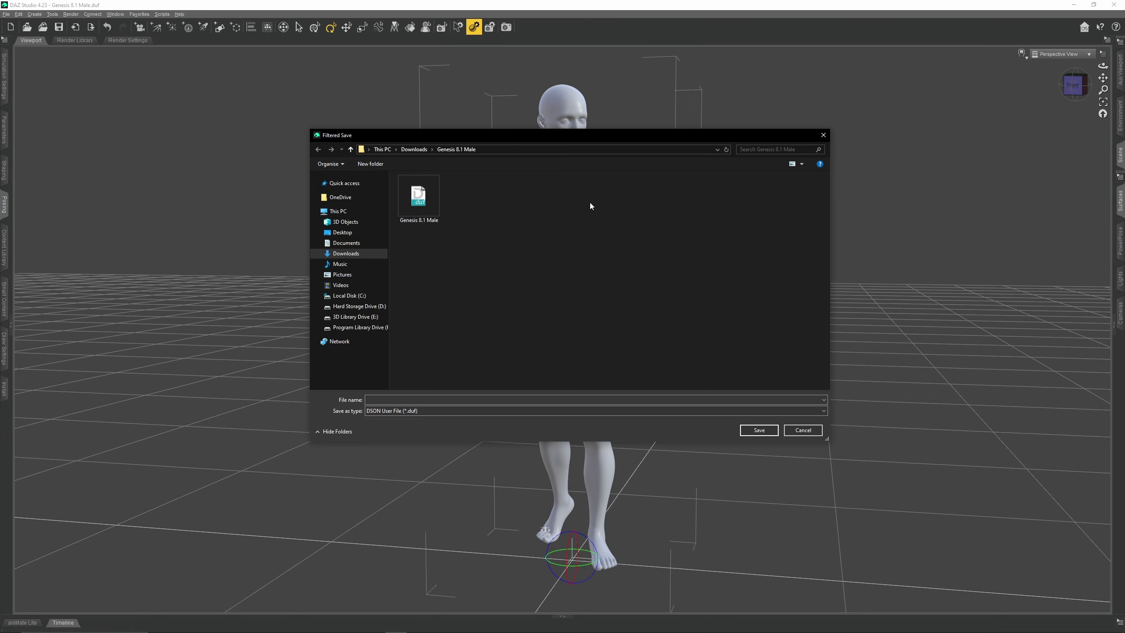
pyautogui.rightClick(595, 204)
pyautogui.moveTo(571, 324)
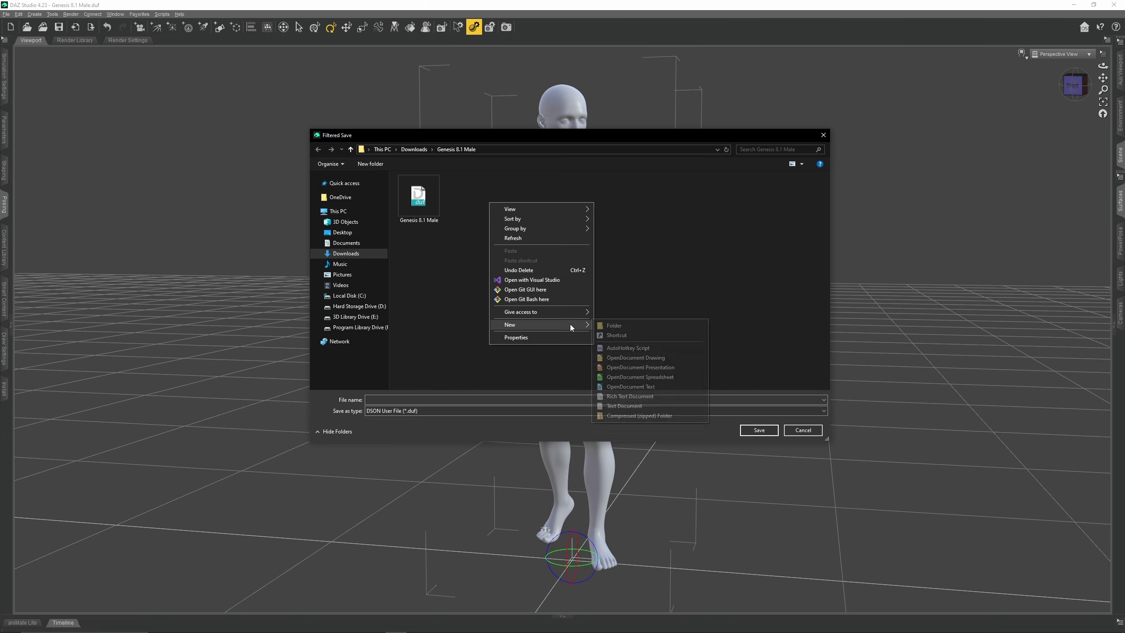
pyautogui.click(614, 325)
pyautogui.write('Poses')
pyautogui.press('Return')
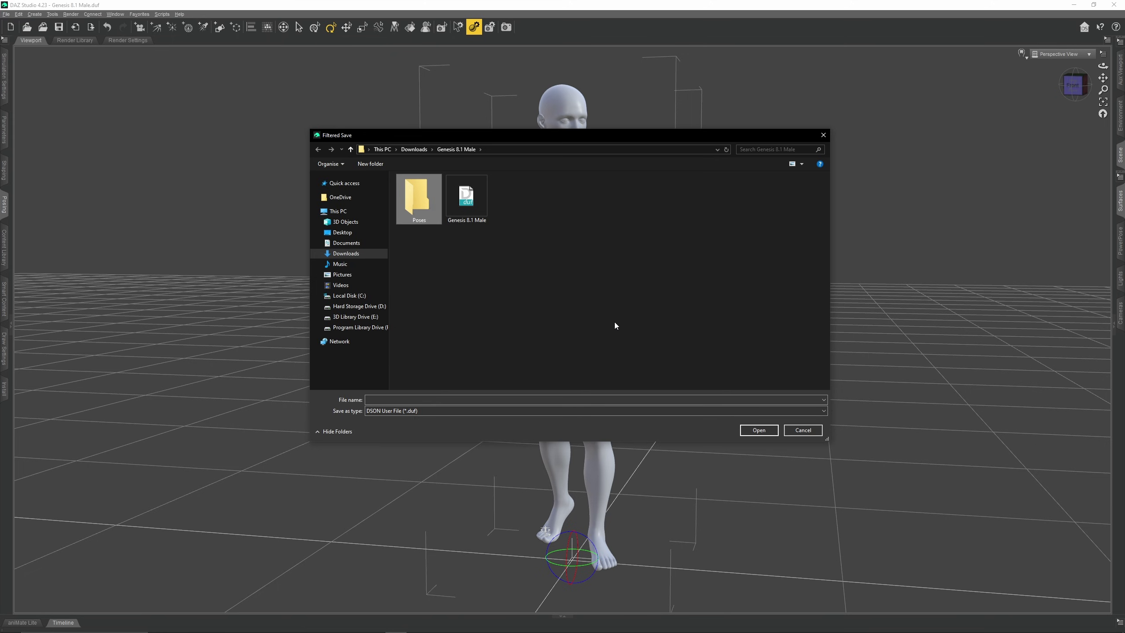
pyautogui.doubleClick(424, 208)
# Step: Save the pose preset as 'Fighting' and accept the Pose Preset Save Options
pyautogui.click(411, 401)
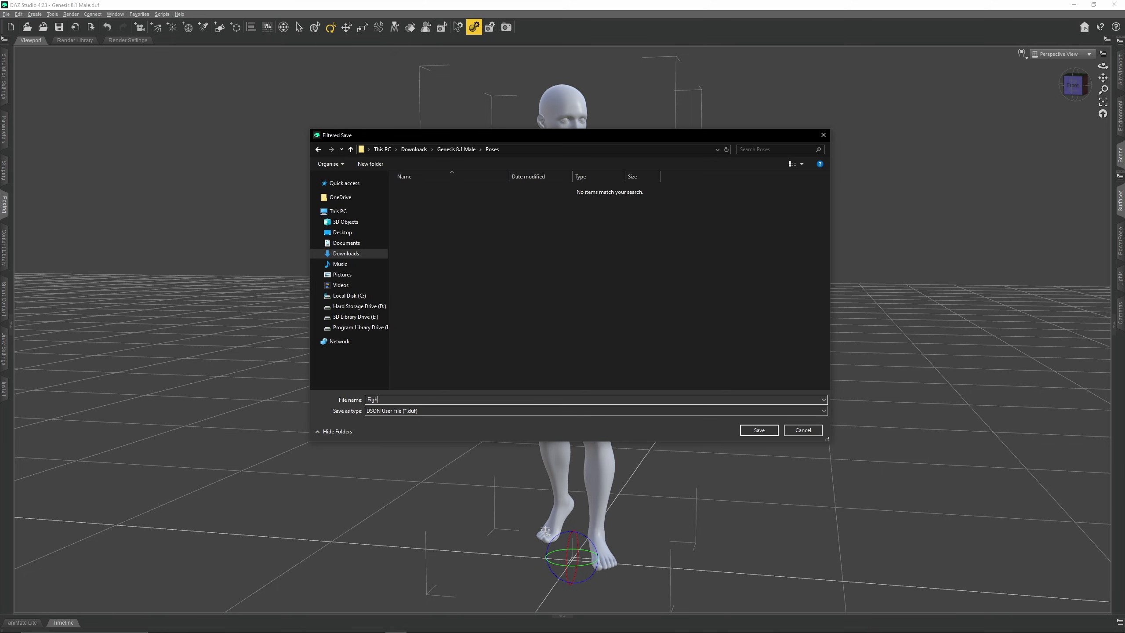
pyautogui.write('Fighting Pose')
pyautogui.click(755, 430)
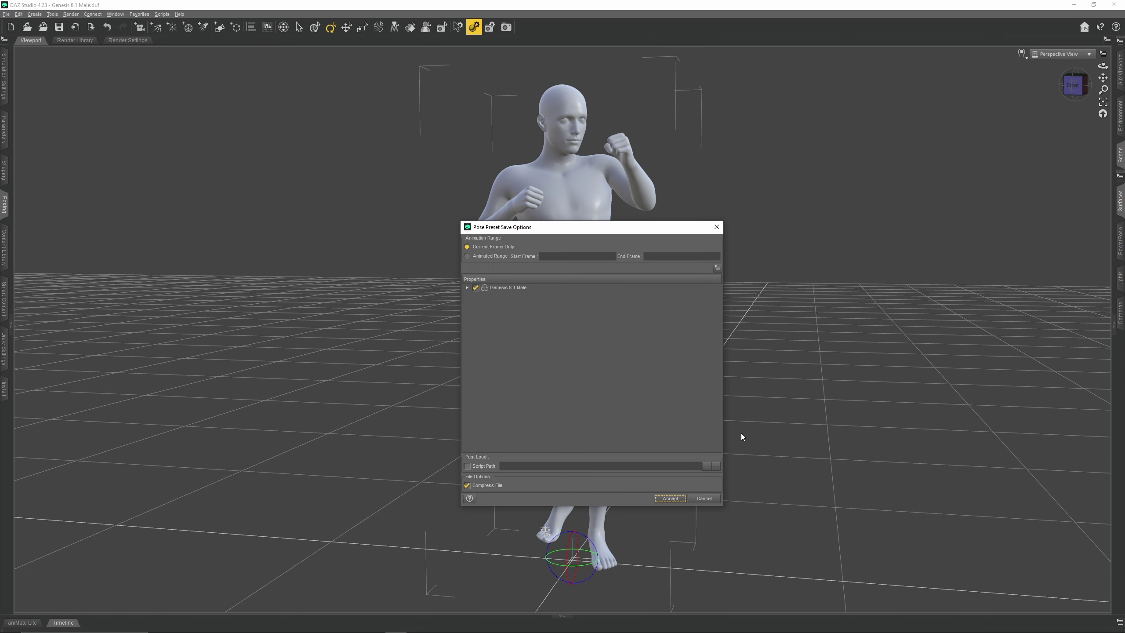
pyautogui.click(669, 503)
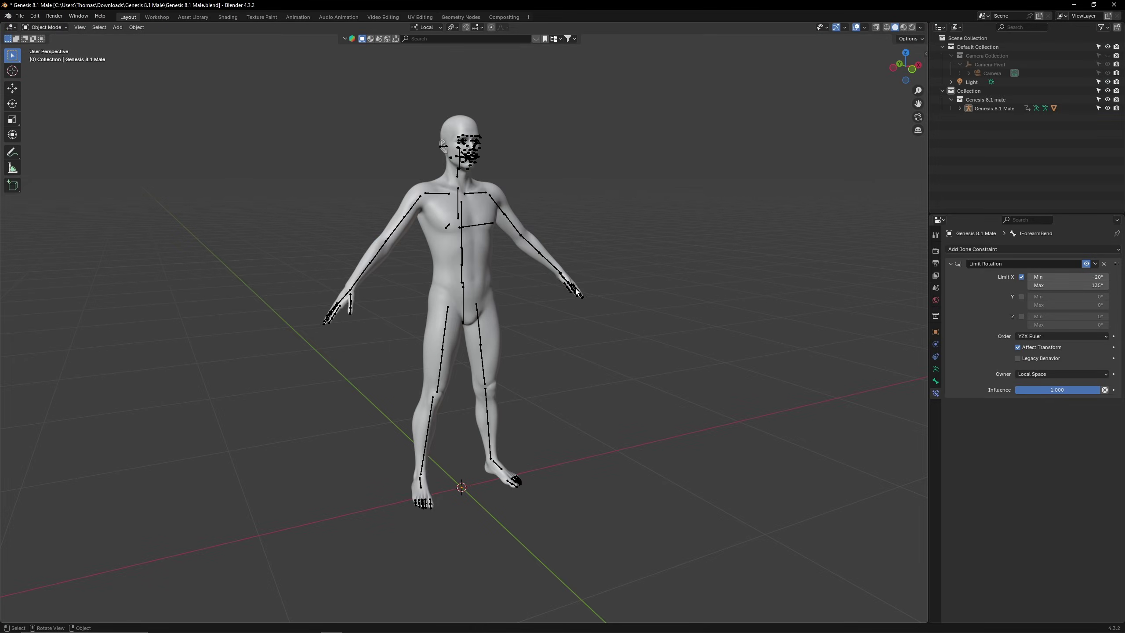
# Step: Import the Fighting Pose from Genesis 8.1 Male/Poses onto the selected armature via DAZ Runtime Posing
pyautogui.click(591, 285)
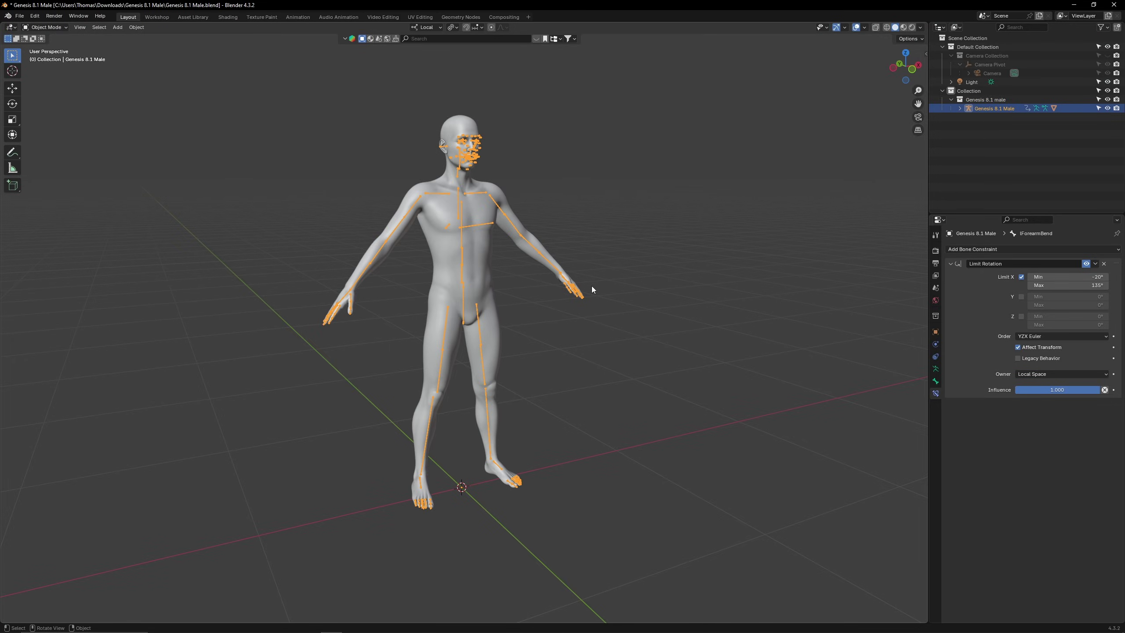
pyautogui.press('n')
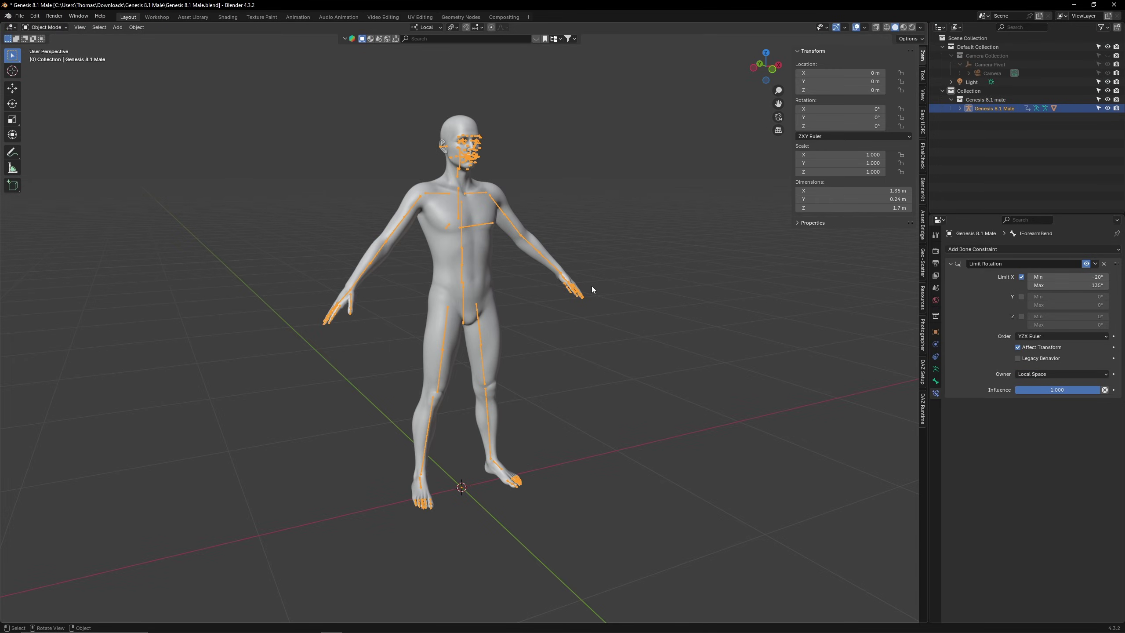
pyautogui.click(922, 406)
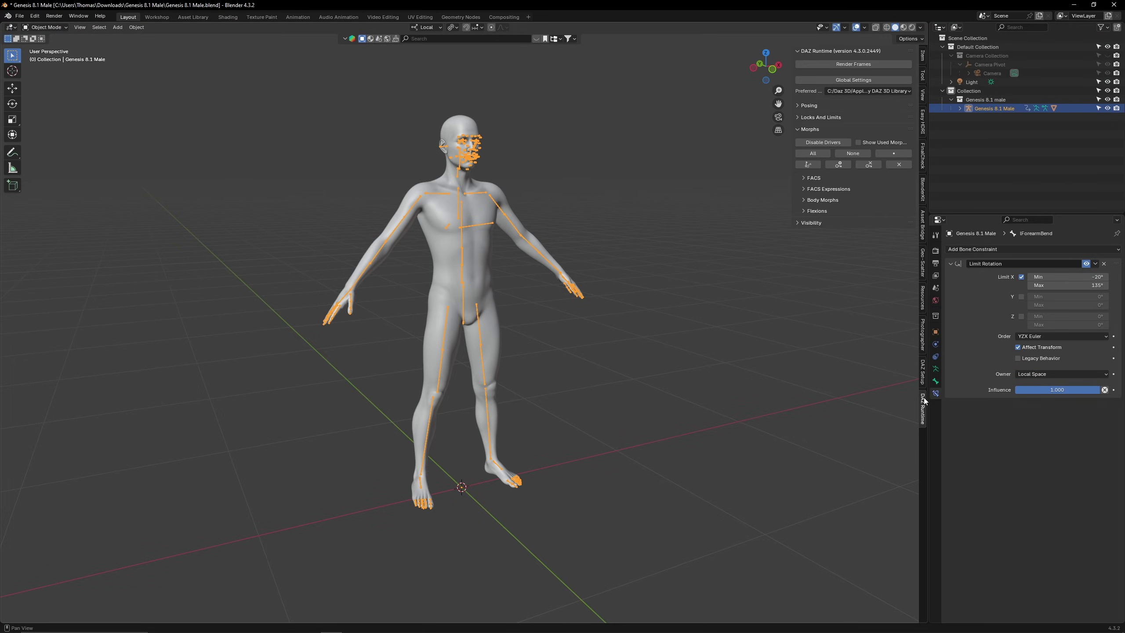
pyautogui.click(816, 104)
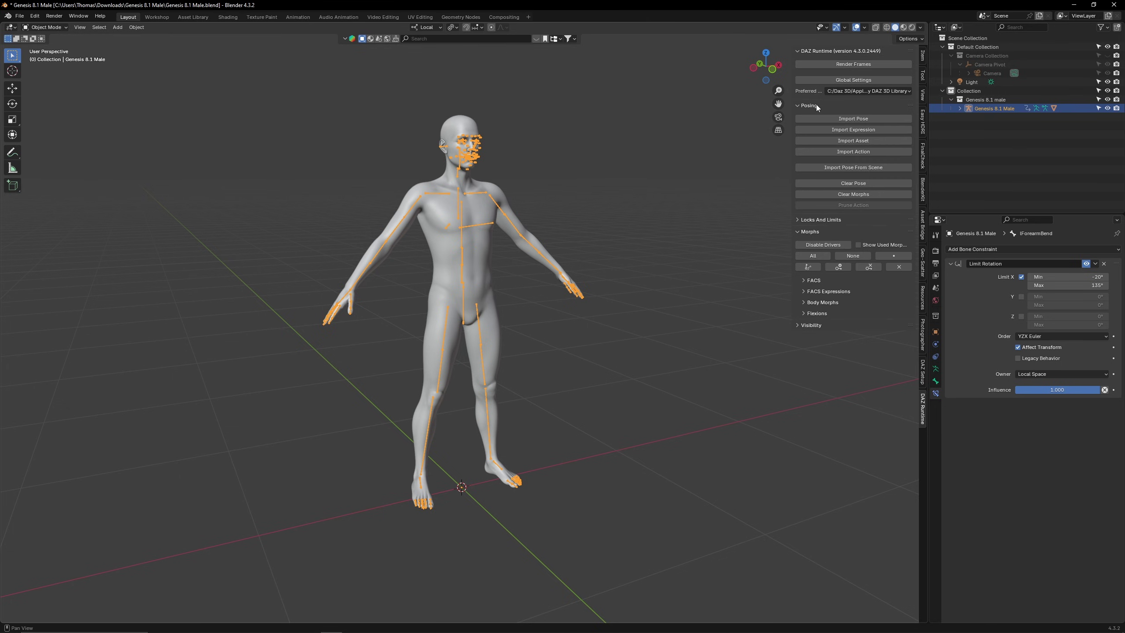
pyautogui.click(882, 117)
pyautogui.doubleClick(376, 114)
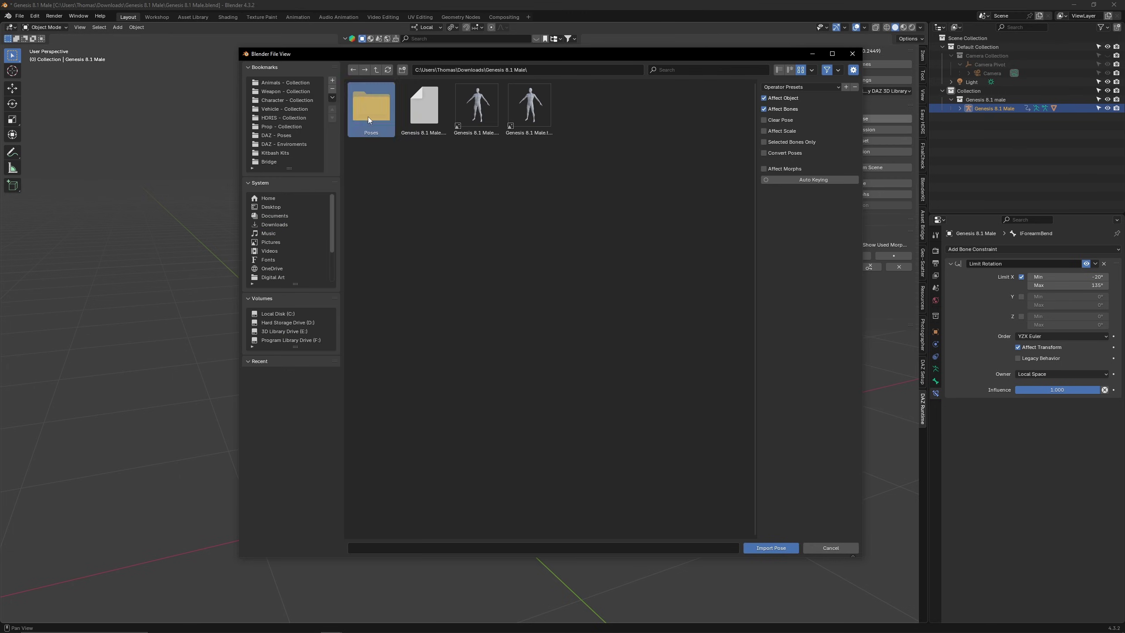
pyautogui.doubleClick(368, 116)
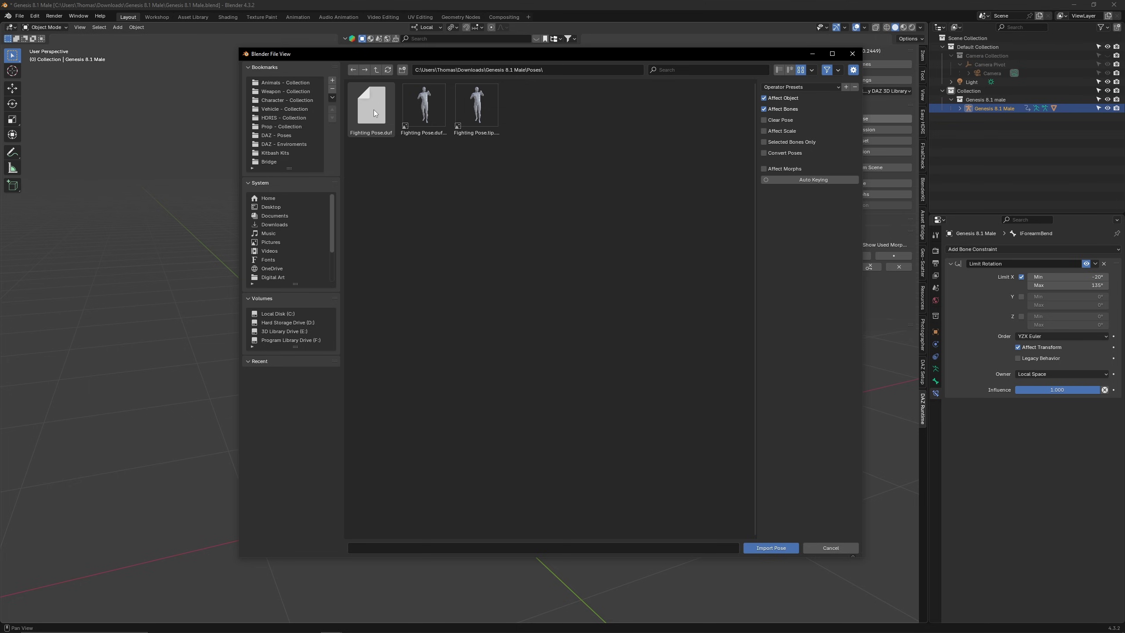
pyautogui.click(783, 548)
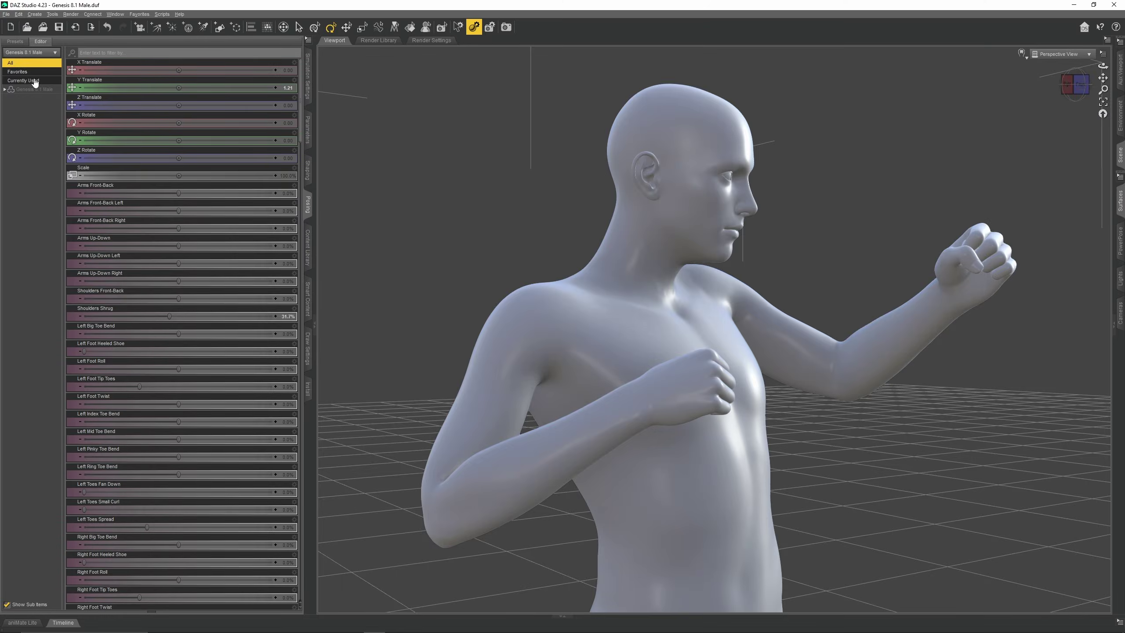
# Step: Check the Left Hand Fist control, then re-import the Fighting Pose with Affect Morphs enabled
pyautogui.click(34, 81)
pyautogui.click(254, 125)
pyautogui.moveTo(275, 124)
pyautogui.mouseDown()
pyautogui.moveTo(115, 123)
pyautogui.moveTo(271, 117)
pyautogui.mouseUp()
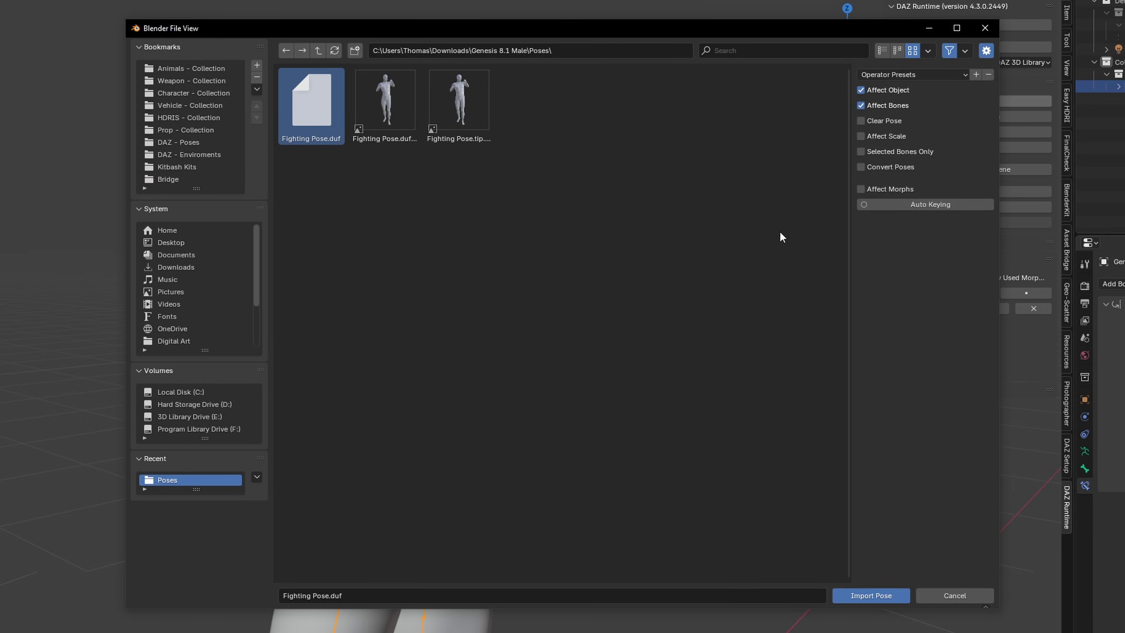
pyautogui.click(861, 189)
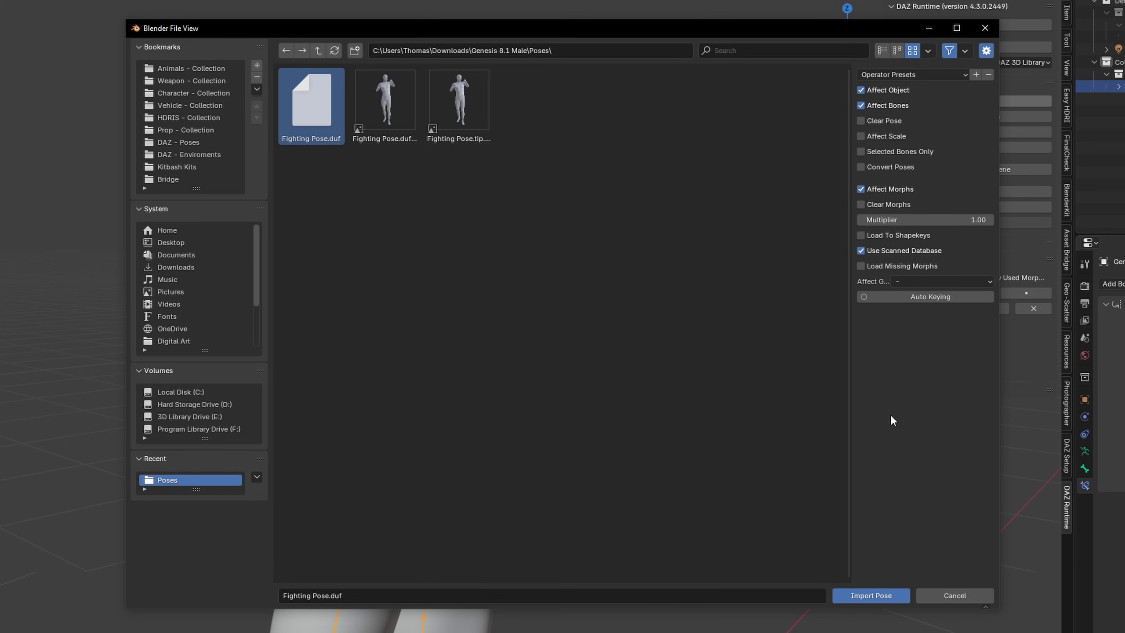
pyautogui.click(902, 595)
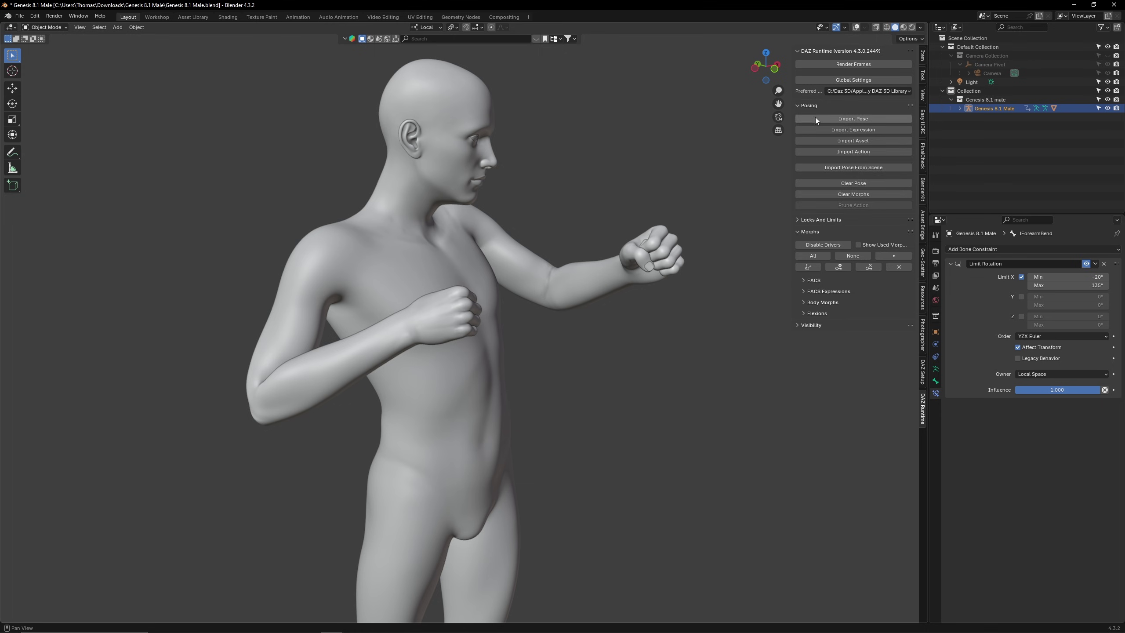
# Step: Collapse Posing and expand the Body Morphs list, enlarging it for viewing
pyautogui.click(813, 107)
pyautogui.click(823, 200)
pyautogui.moveTo(856, 277); pyautogui.dragTo(859, 536)
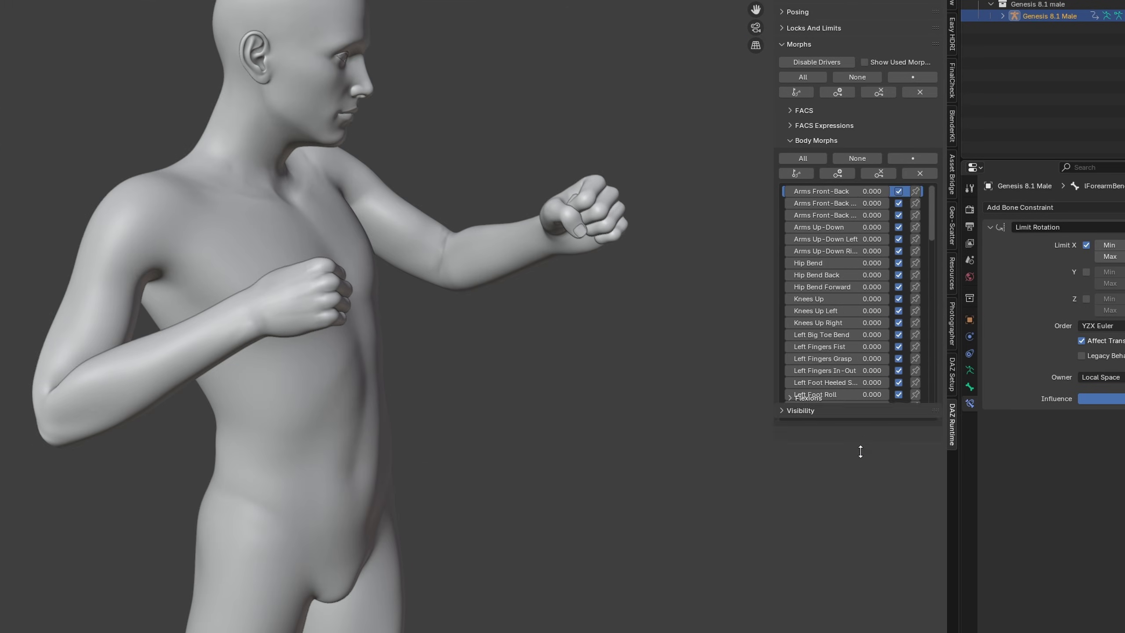
pyautogui.moveTo(866, 592); pyautogui.dragTo(866, 604)
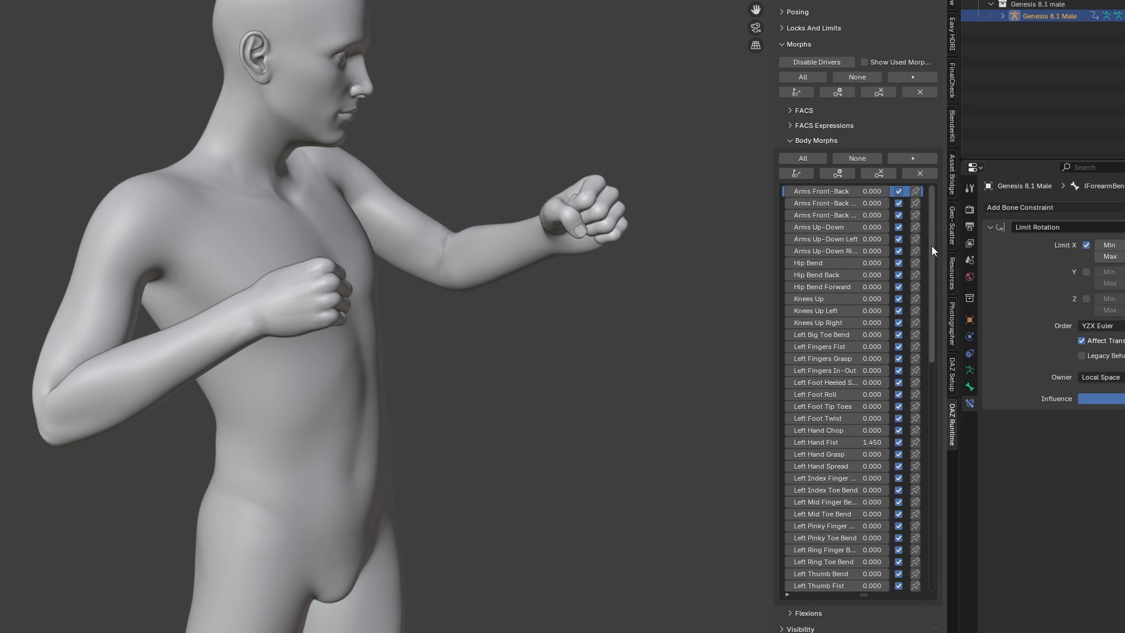
pyautogui.moveTo(931, 245); pyautogui.dragTo(930, 291)
pyautogui.moveTo(842, 335)
pyautogui.mouseDown()
pyautogui.moveTo(824, 334)
pyautogui.moveTo(842, 334)
pyautogui.mouseUp()
# Step: Clear the transforms on all bones to return the figure to its rest A-pose
pyautogui.moveTo(266, 120); pyautogui.dragTo(569, 436)
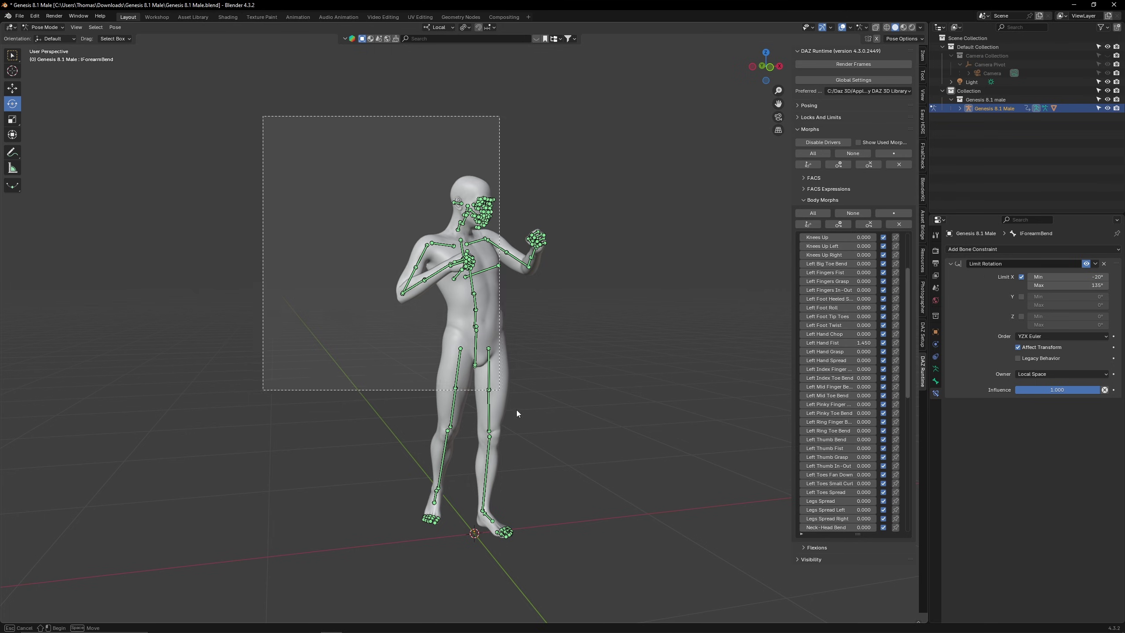
pyautogui.rightClick(526, 363)
pyautogui.click(526, 363)
pyautogui.click(559, 325)
pyautogui.hotkey('ctrl', 'Tab')
pyautogui.moveTo(575, 322); pyautogui.dragTo(471, 315, button='middle')
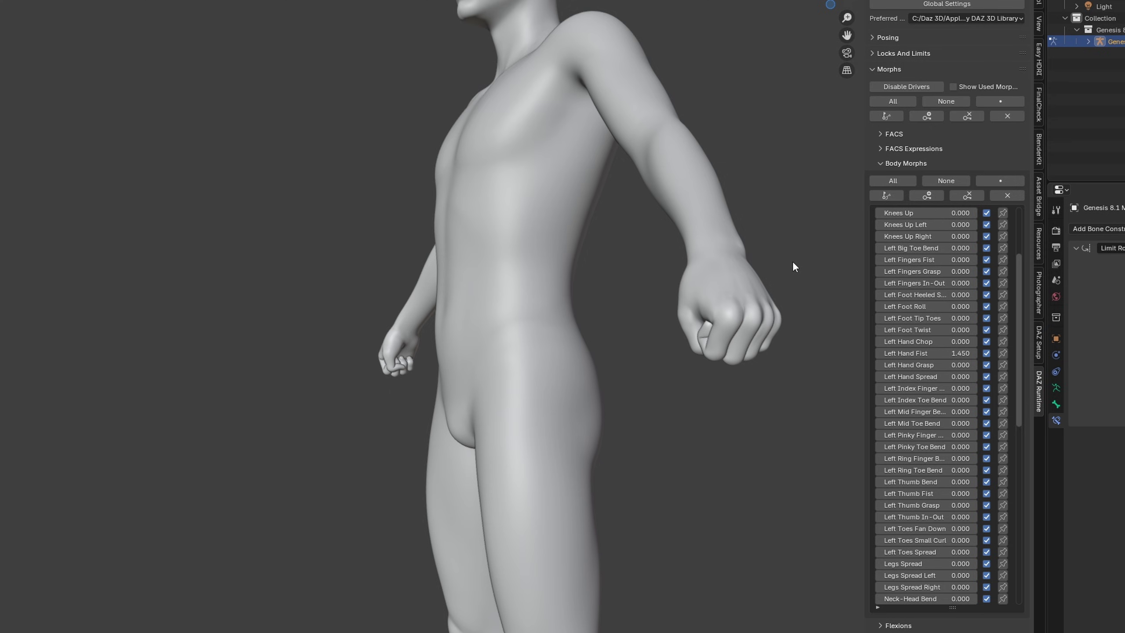
# Step: Zero all body morph values so both hands open, comparing the result with undo and redo
pyautogui.click(1014, 196)
pyautogui.moveTo(700, 125); pyautogui.dragTo(752, 139, button='middle')
pyautogui.scroll(-5, 753, 144)
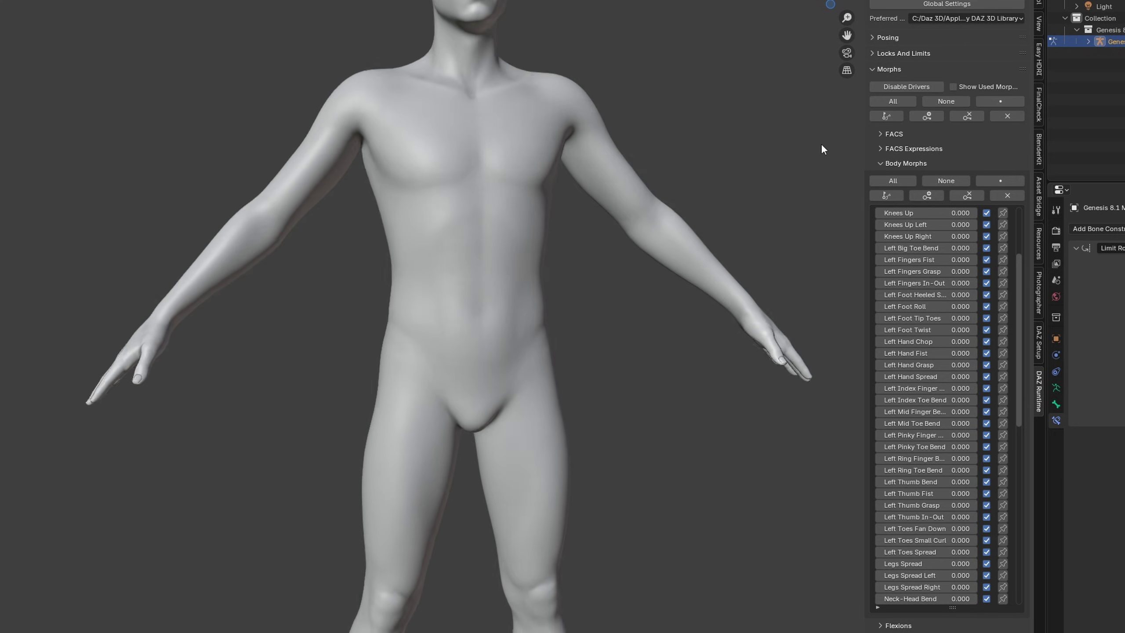
pyautogui.moveTo(821, 151)
pyautogui.mouseDown(button='middle')
pyautogui.moveTo(839, 149)
pyautogui.moveTo(814, 162)
pyautogui.mouseUp(button='middle')
pyautogui.hotkey('ctrl', 'z')
pyautogui.scroll(5, 814, 163)
pyautogui.scroll(-4, 808, 170)
pyautogui.hotkey('ctrl', 'shift', 'z')
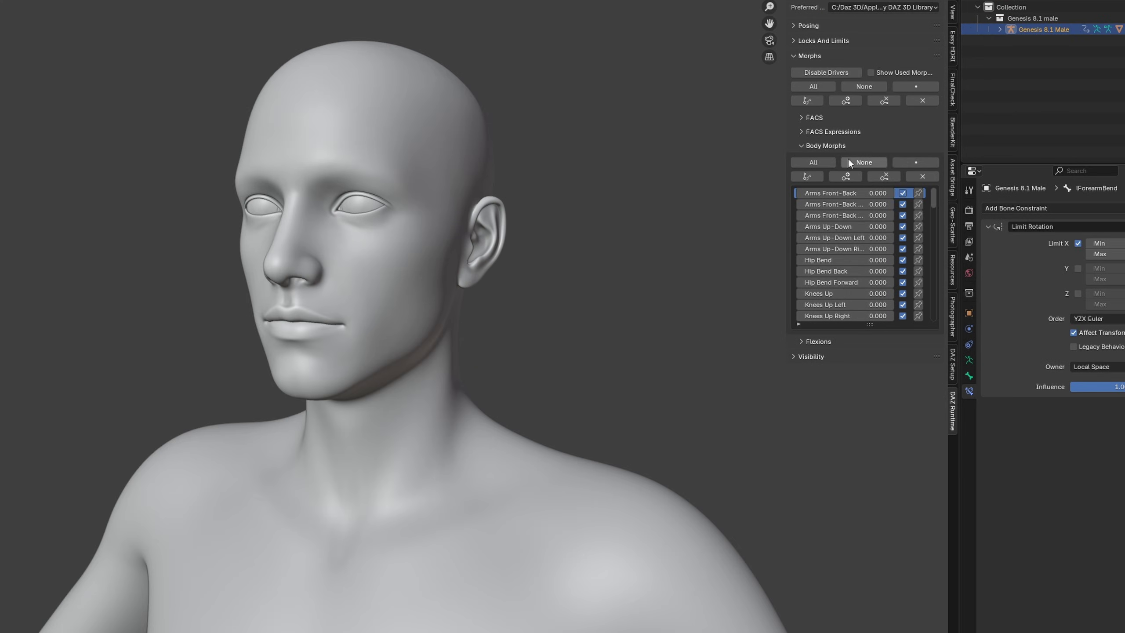
# Step: Expand the FACS and FACS Expressions morph lists and enlarge them to show all rows
pyautogui.click(840, 131)
pyautogui.click(824, 117)
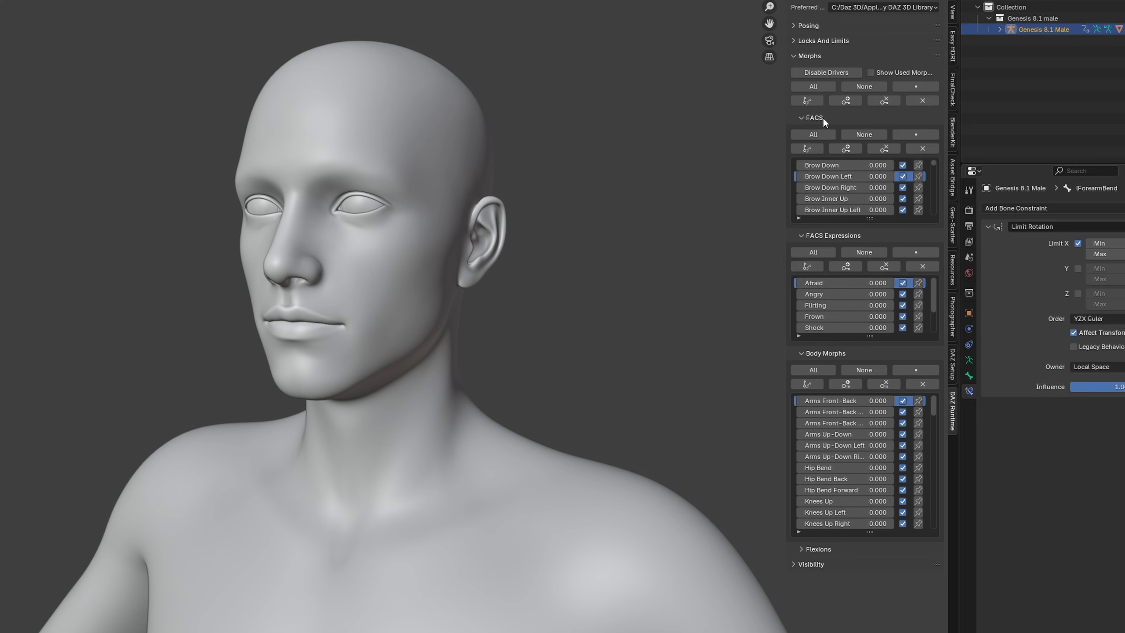
pyautogui.moveTo(870, 218); pyautogui.dragTo(870, 276)
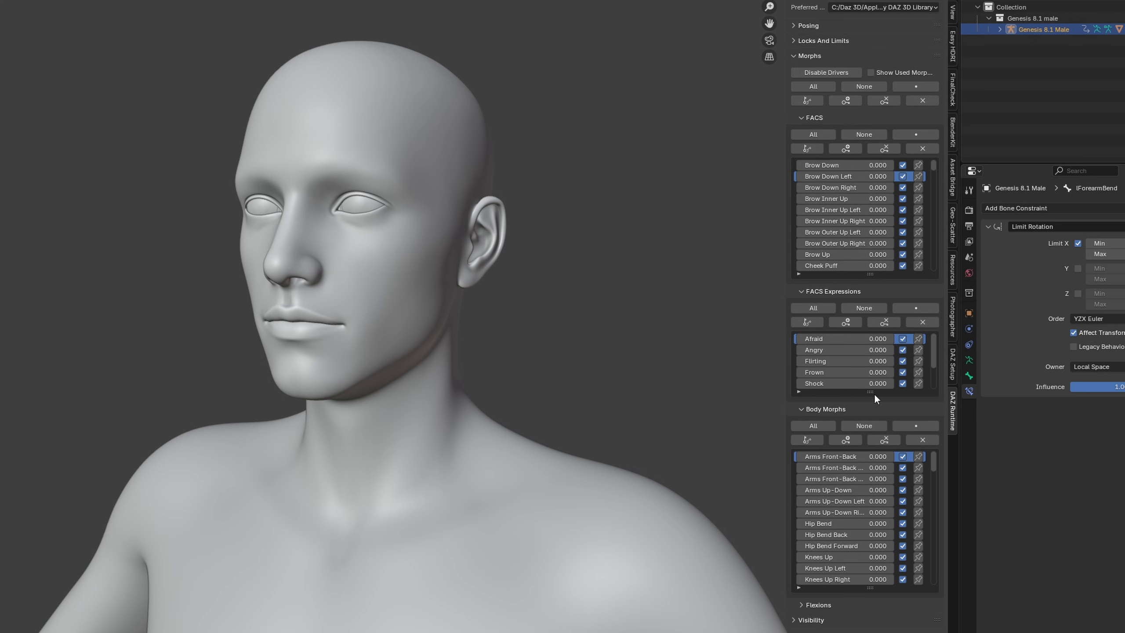
pyautogui.moveTo(873, 391); pyautogui.dragTo(870, 425)
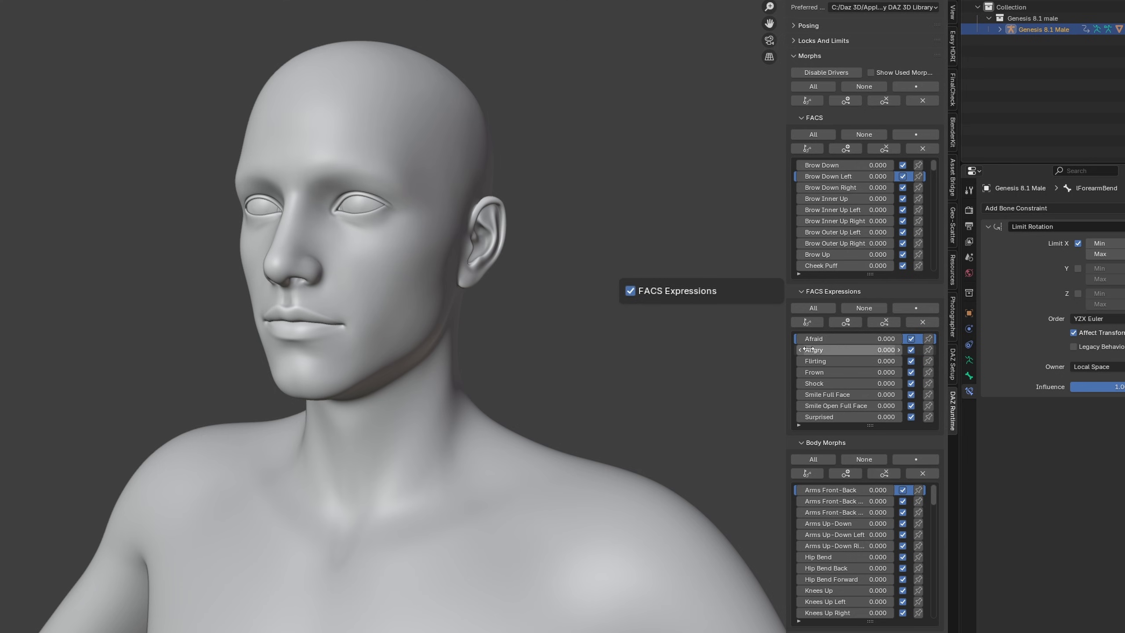
# Step: Test Angry, then set Shock and Smile Full Face to 1.000 and Surprised to 0.480
pyautogui.moveTo(829, 350); pyautogui.dragTo(890, 350)
pyautogui.moveTo(496, 312); pyautogui.dragTo(574, 312, button='middle')
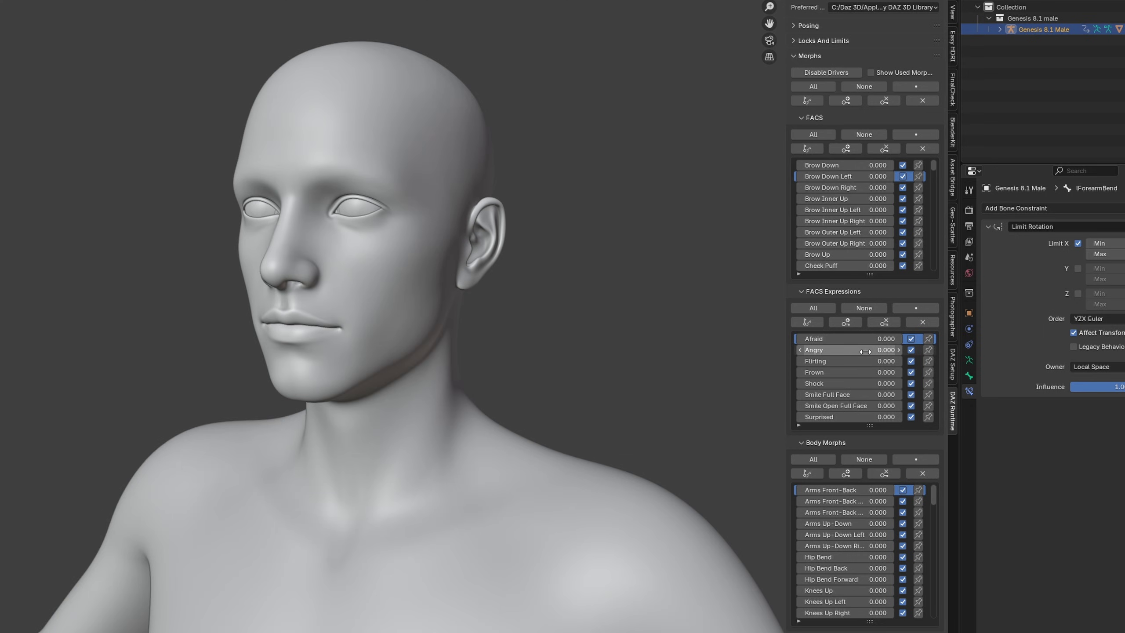
pyautogui.moveTo(855, 383); pyautogui.dragTo(921, 383)
pyautogui.moveTo(826, 394); pyautogui.dragTo(899, 394)
pyautogui.moveTo(837, 415); pyautogui.dragTo(887, 415)
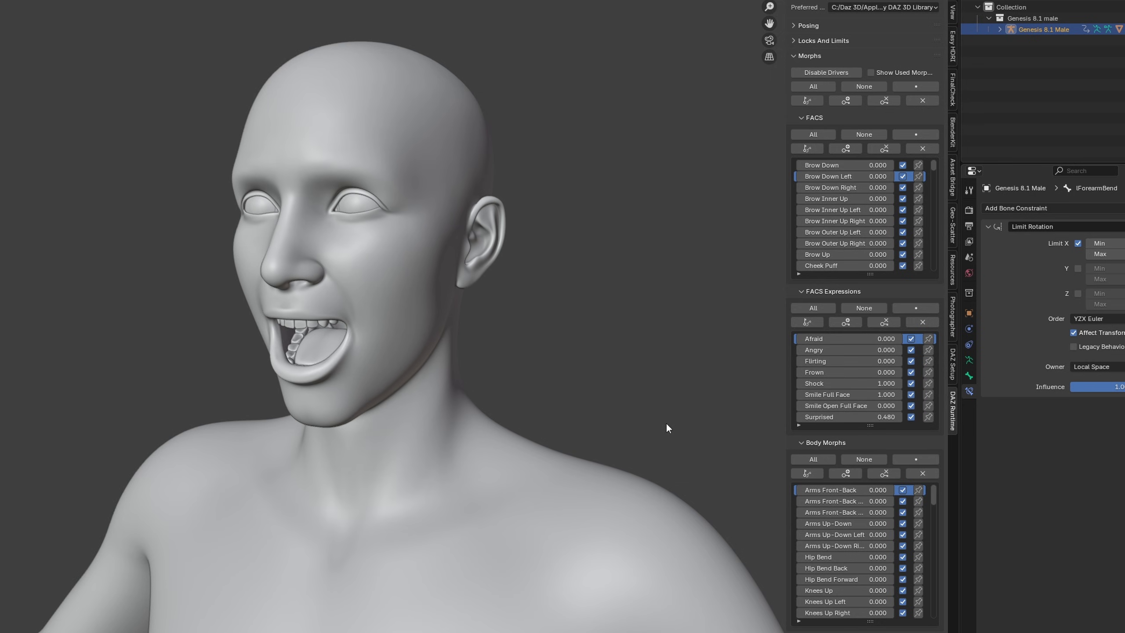
# Step: Reset expressions to zero, collapse Body Morphs, enlarge the FACS list and test Eye Blink
pyautogui.hotkey('ctrl', 'z')
pyautogui.hotkey('ctrl', 'z')
pyautogui.hotkey('ctrl', 'z')
pyautogui.click(823, 442)
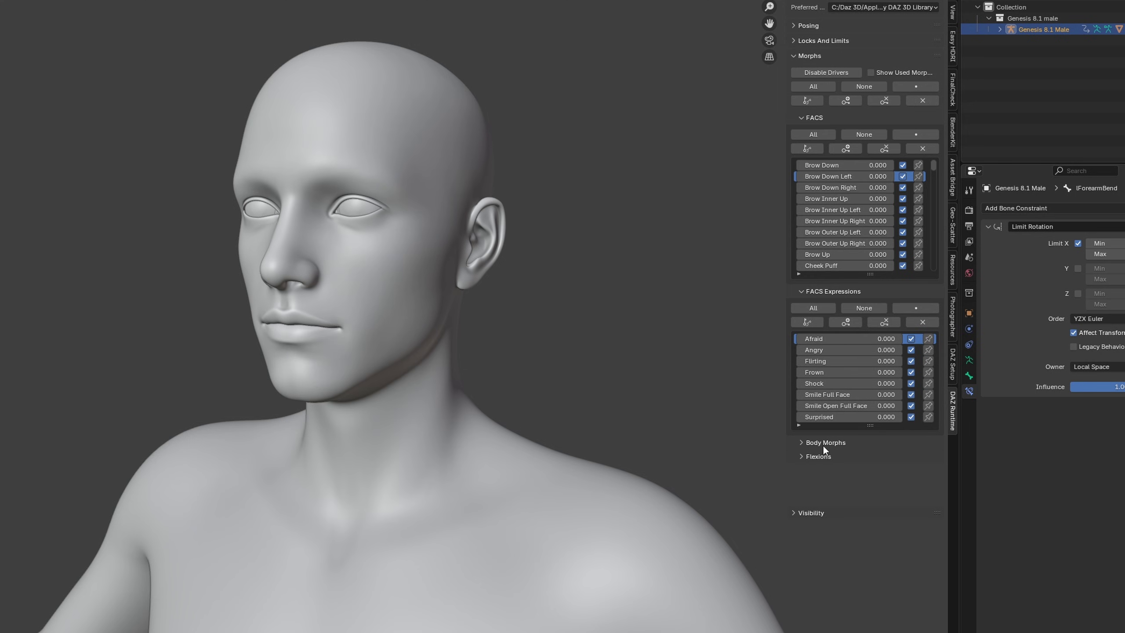
pyautogui.moveTo(870, 274); pyautogui.dragTo(875, 476)
pyautogui.scroll(-6, 841, 288)
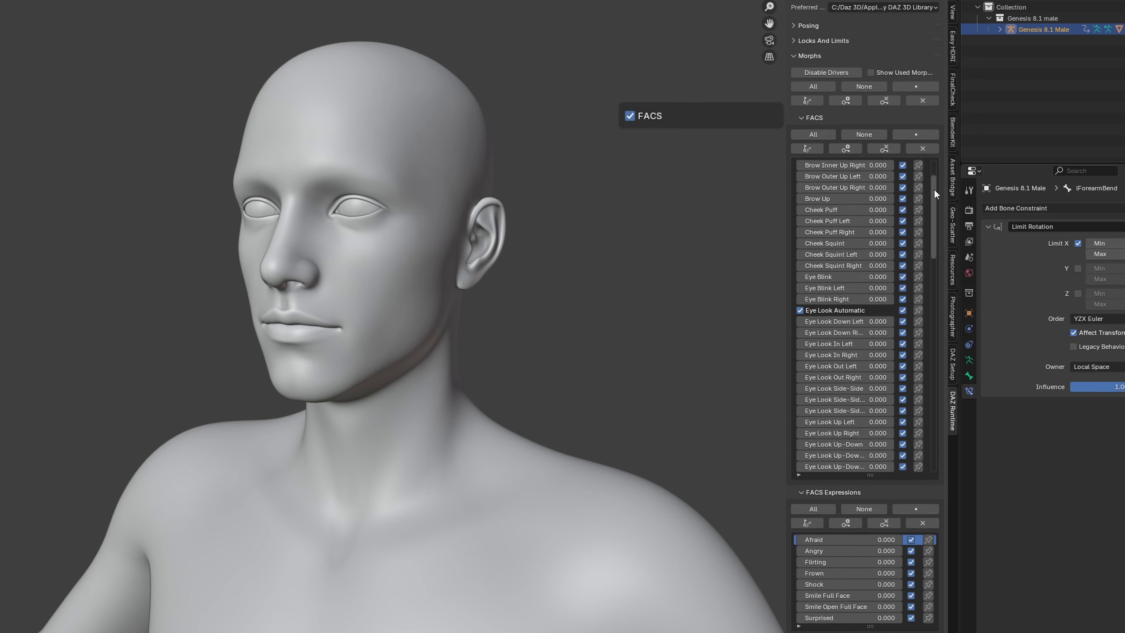
pyautogui.moveTo(842, 266); pyautogui.dragTo(884, 265)
pyautogui.hotkey('ctrl', 'z')
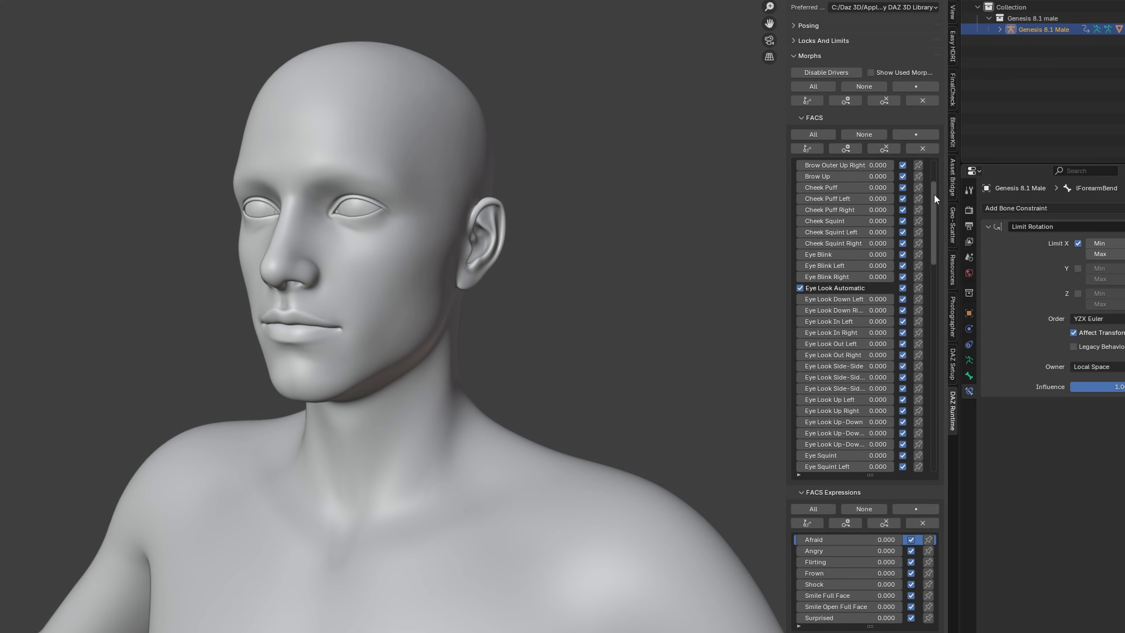
# Step: Test Jaw Open, Eye Squint Left, Mouth Smile and Nose Sneer, then collapse both FACS lists
pyautogui.moveTo(933, 194); pyautogui.dragTo(931, 262)
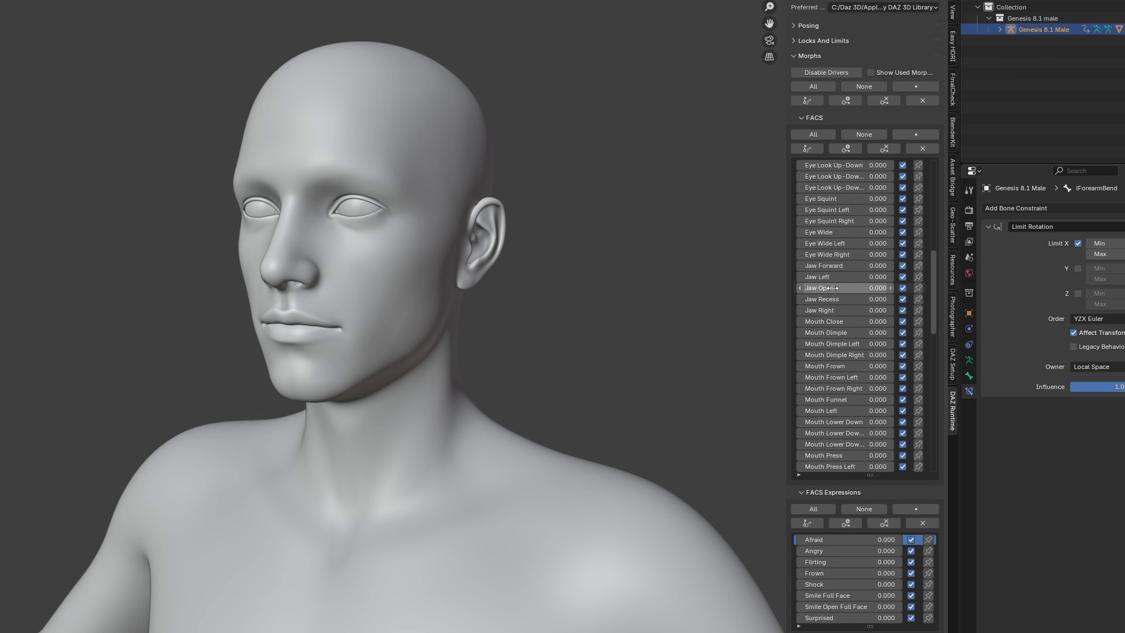
pyautogui.moveTo(841, 287)
pyautogui.mouseDown()
pyautogui.moveTo(882, 288)
pyautogui.moveTo(842, 287)
pyautogui.mouseUp()
pyautogui.moveTo(822, 210)
pyautogui.mouseDown()
pyautogui.moveTo(864, 210)
pyautogui.moveTo(822, 209)
pyautogui.mouseUp()
pyautogui.moveTo(935, 294); pyautogui.dragTo(935, 347)
pyautogui.moveTo(824, 344)
pyautogui.mouseDown()
pyautogui.moveTo(864, 344)
pyautogui.moveTo(824, 343)
pyautogui.mouseUp()
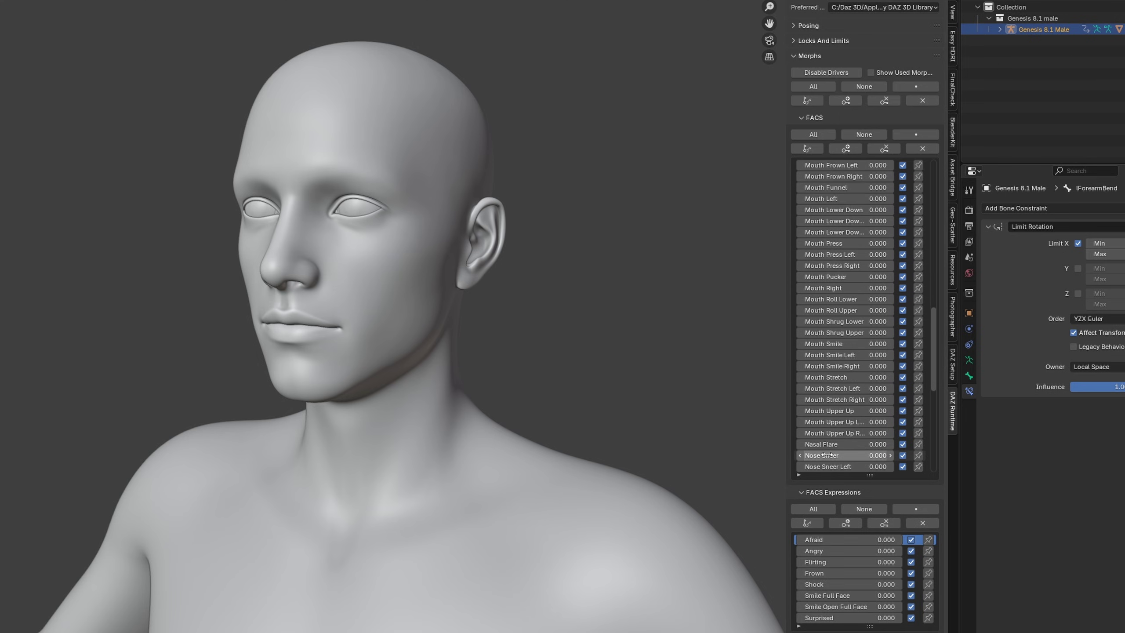
pyautogui.moveTo(824, 455)
pyautogui.mouseDown()
pyautogui.moveTo(864, 456)
pyautogui.moveTo(824, 455)
pyautogui.mouseUp()
pyautogui.moveTo(934, 350); pyautogui.dragTo(934, 406)
pyautogui.moveTo(824, 422); pyautogui.dragTo(824, 389)
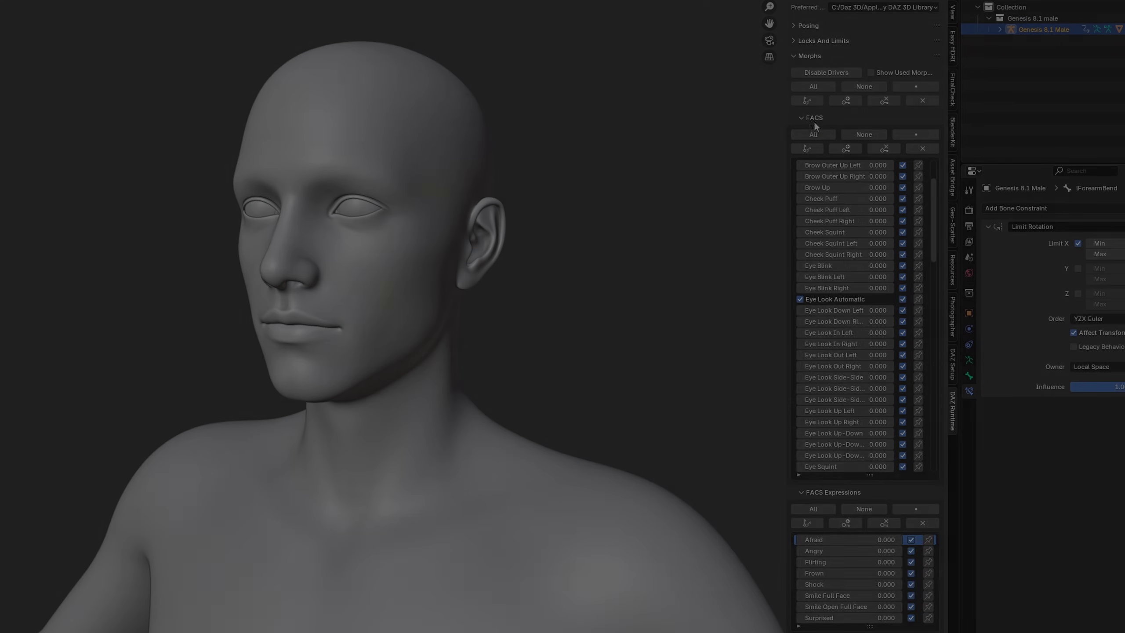
pyautogui.click(813, 118)
pyautogui.click(810, 132)
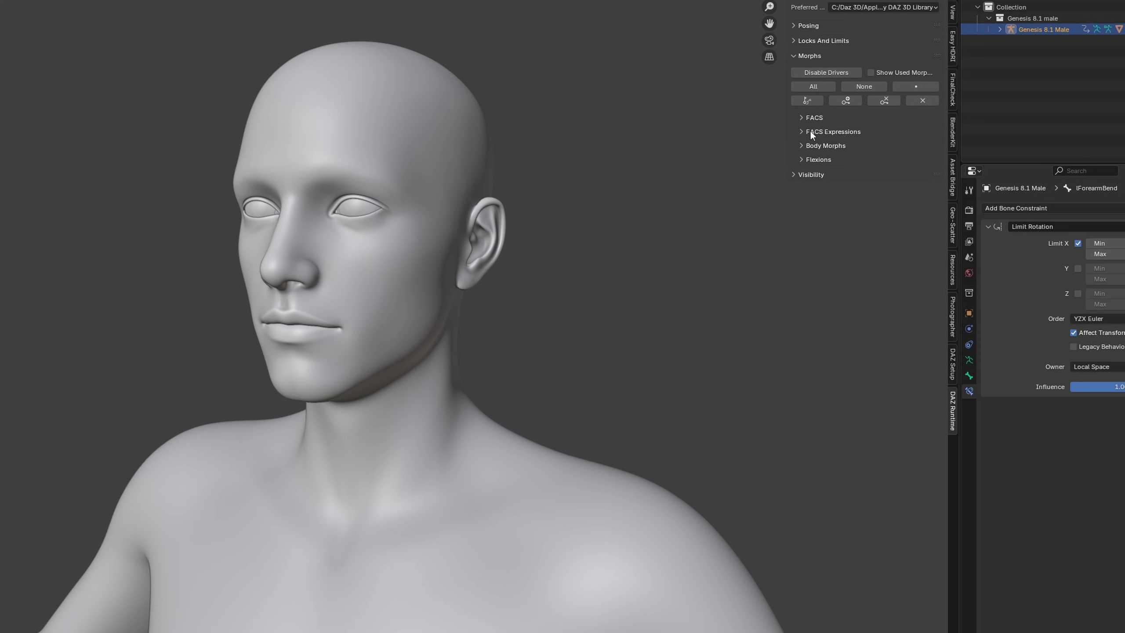
# Step: Expand Flexions, test FlexCalf_L, then rotate the forearm bone to bend the elbow sharply
pyautogui.click(810, 158)
pyautogui.moveTo(870, 260); pyautogui.dragTo(876, 398)
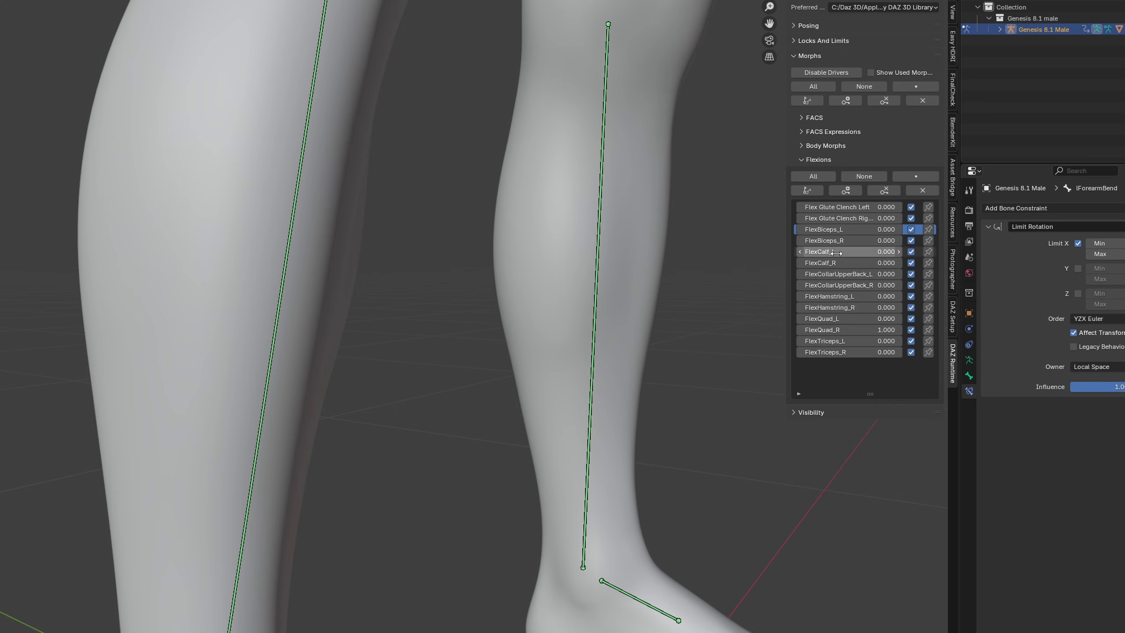
pyautogui.moveTo(848, 251); pyautogui.dragTo(886, 251)
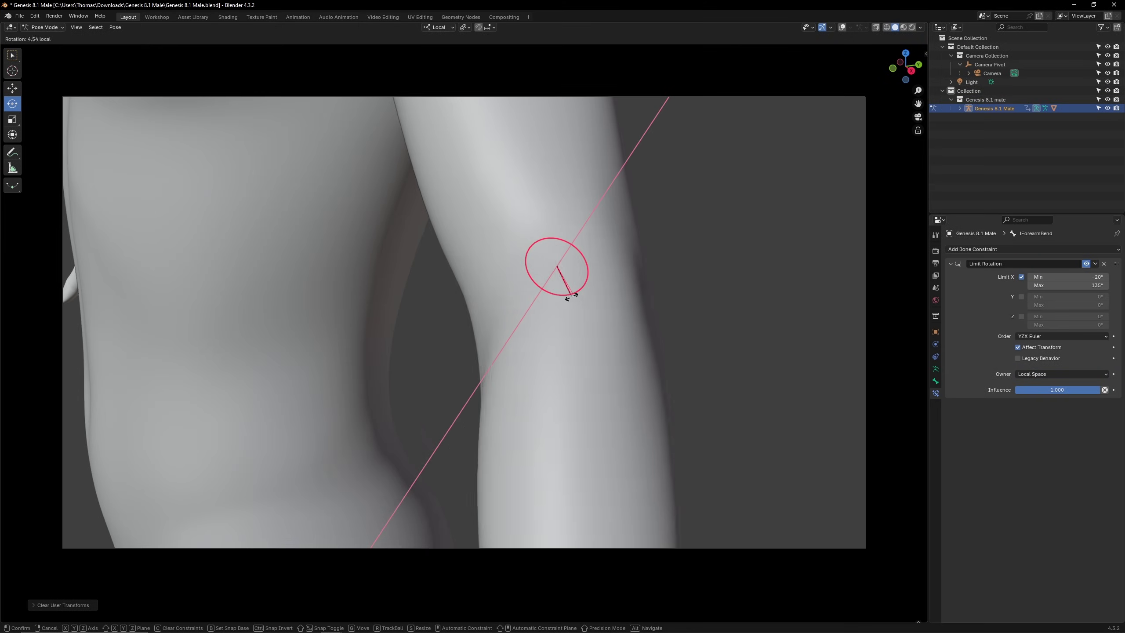
pyautogui.moveTo(571, 296); pyautogui.dragTo(392, 339)
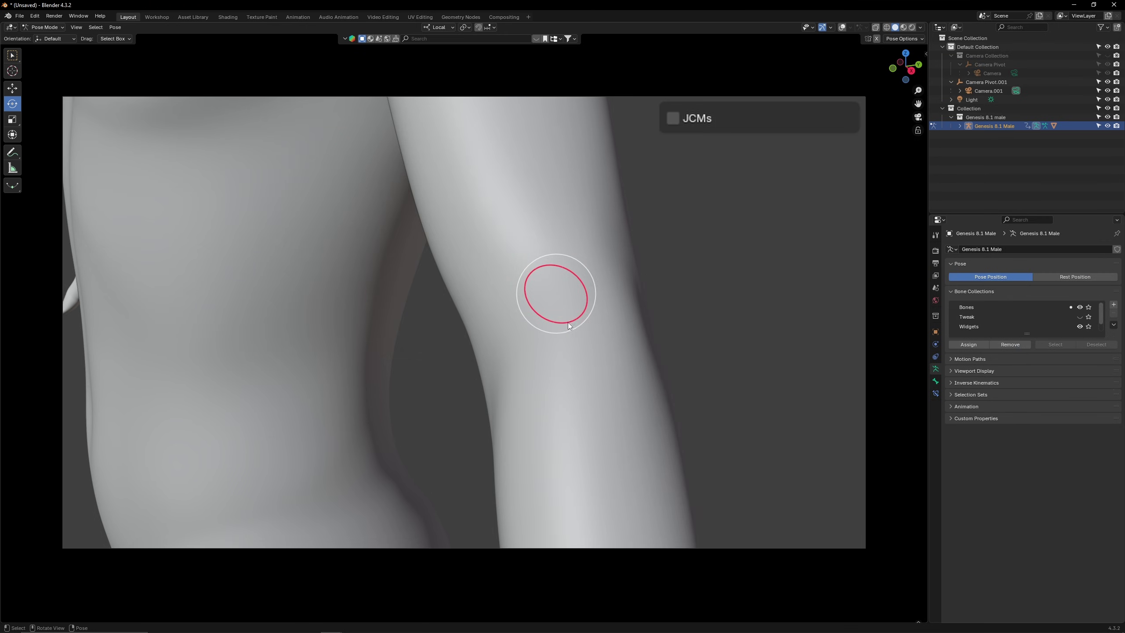
pyautogui.moveTo(572, 326); pyautogui.dragTo(507, 294)
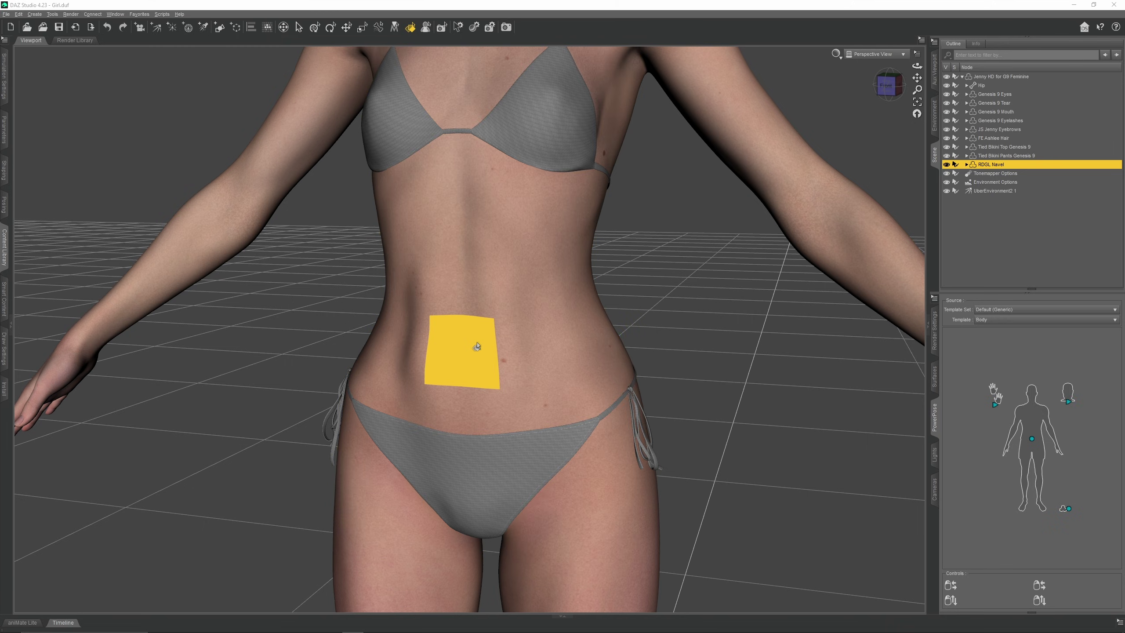
# Step: Delete the RDGL Navel patch from the DAZ Studio scene
pyautogui.press('Delete')
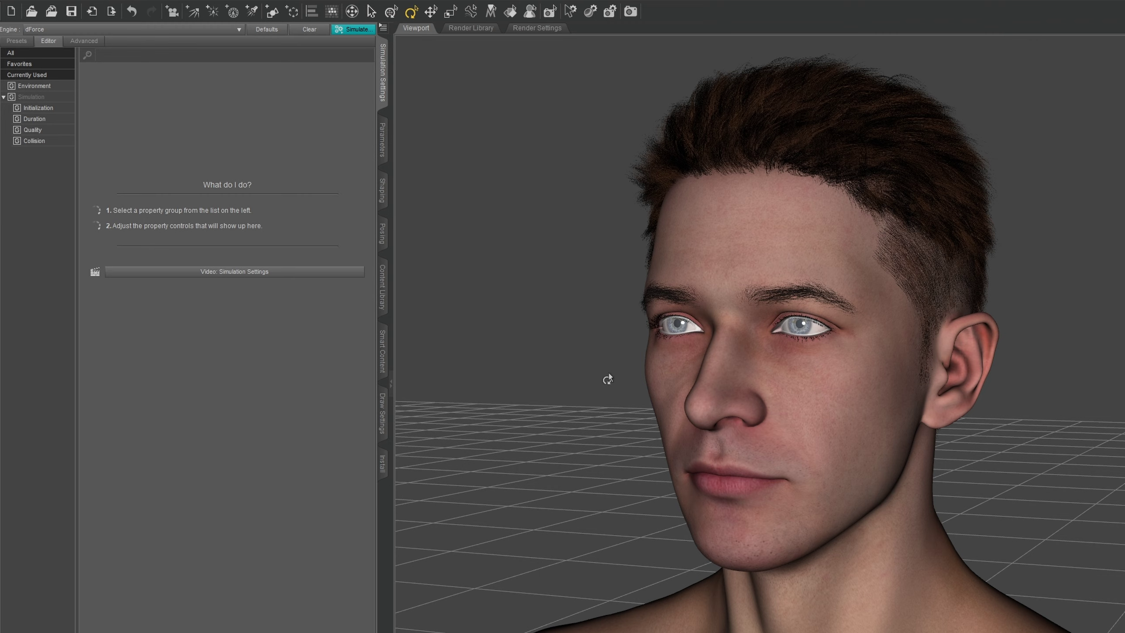
# Step: Open Nathan 9's Head > Expressions > Enhanced Facial Expressions and try EFE Amazed at 56.5%
pyautogui.click(383, 140)
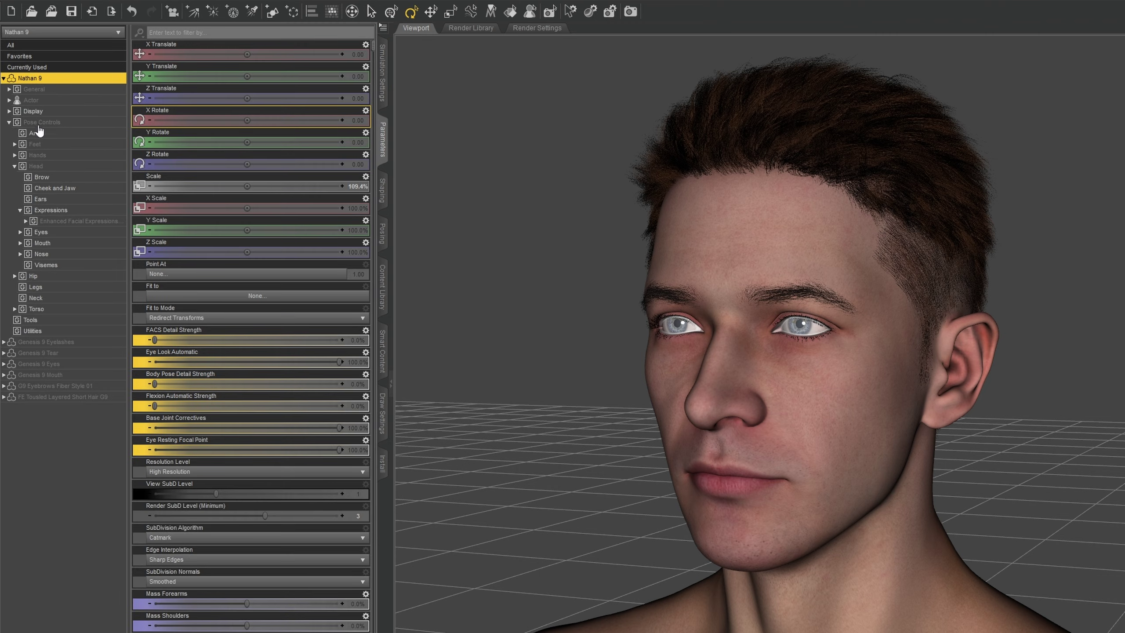
pyautogui.click(51, 210)
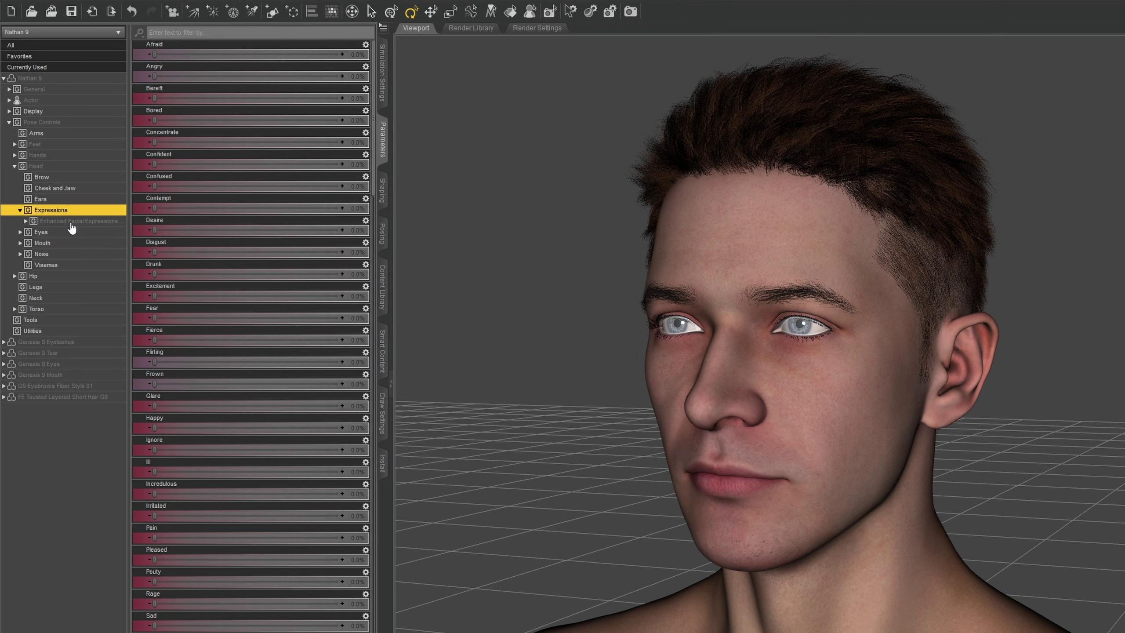
pyautogui.click(71, 221)
pyautogui.click(25, 221)
pyautogui.click(64, 232)
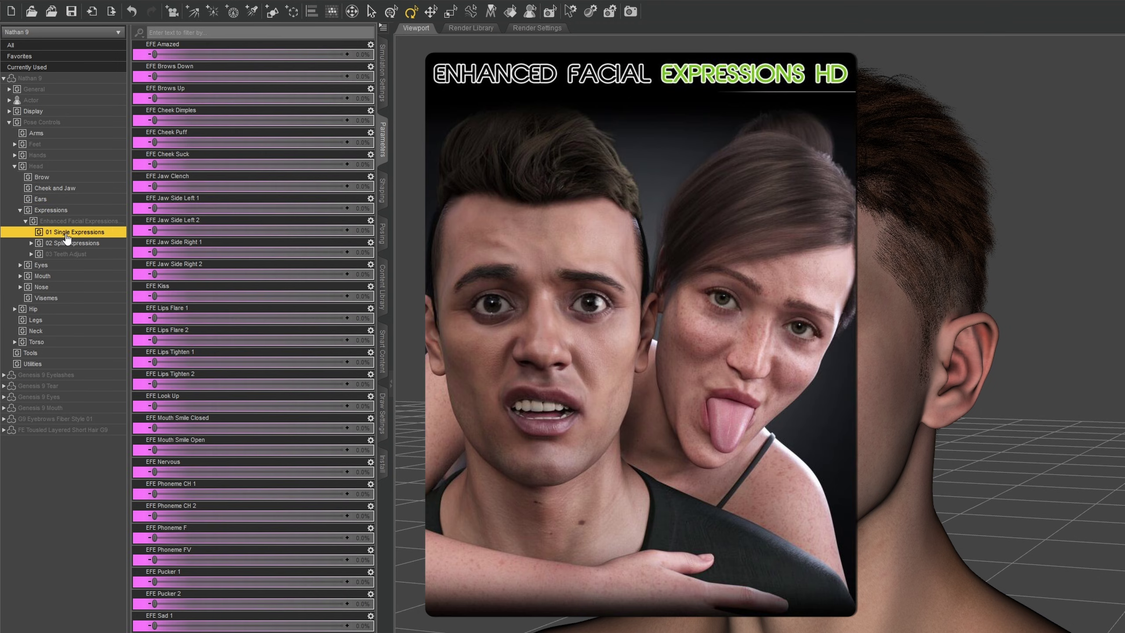
pyautogui.click(66, 244)
pyautogui.click(66, 221)
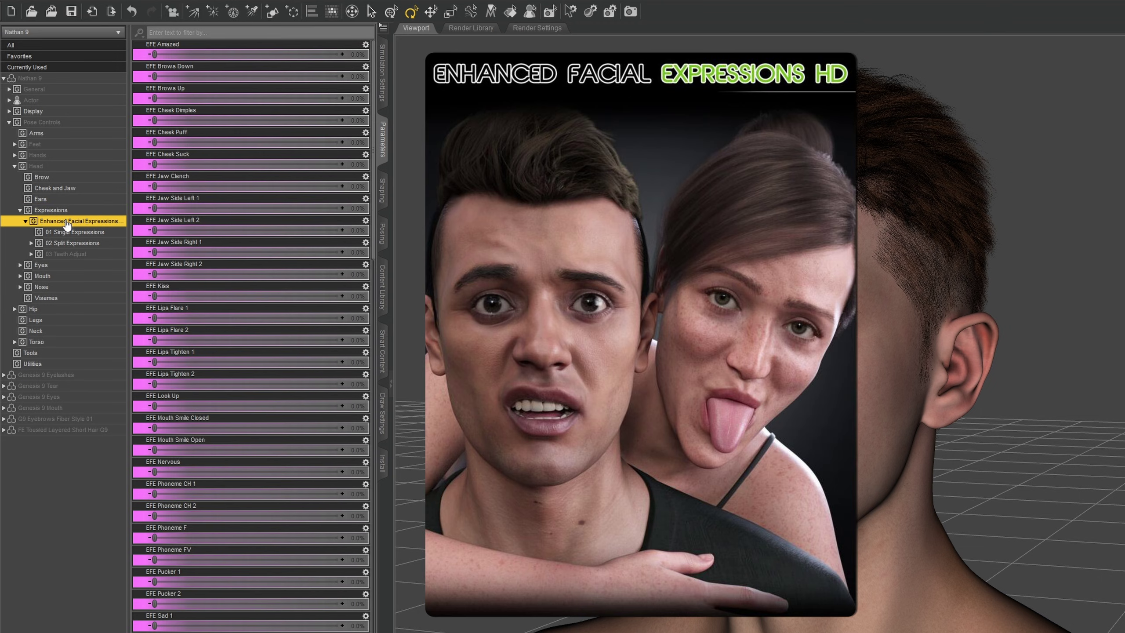
pyautogui.moveTo(156, 55)
pyautogui.mouseDown()
pyautogui.moveTo(270, 58)
pyautogui.moveTo(139, 66)
pyautogui.mouseUp()
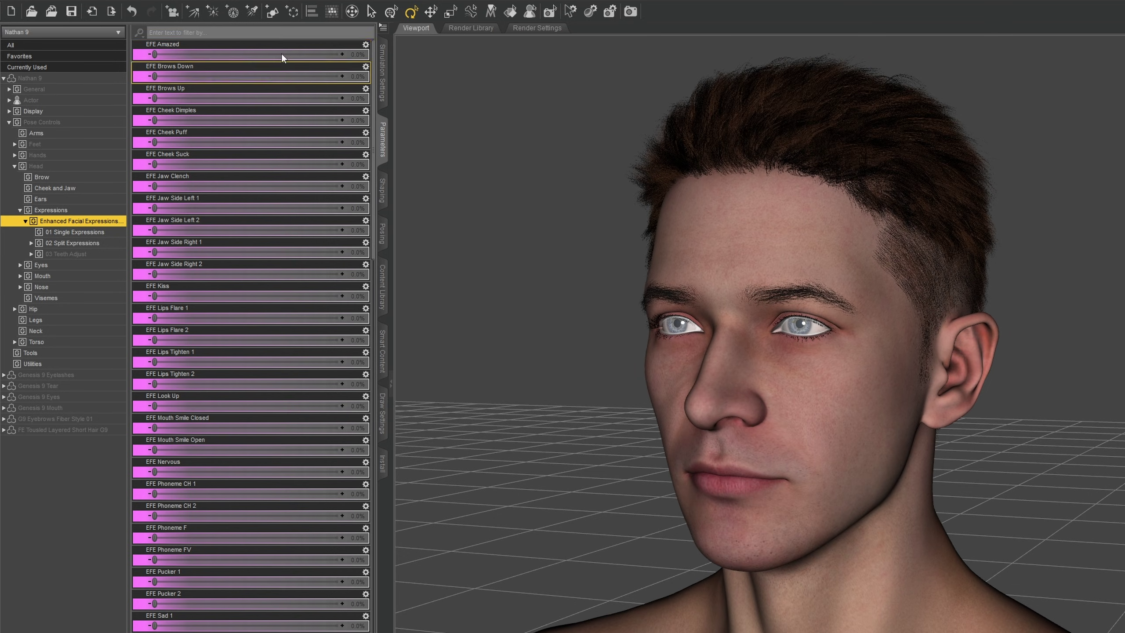
# Step: Enable Edit Mode, select all EFE morph rows and add them to Favorites
pyautogui.click(383, 28)
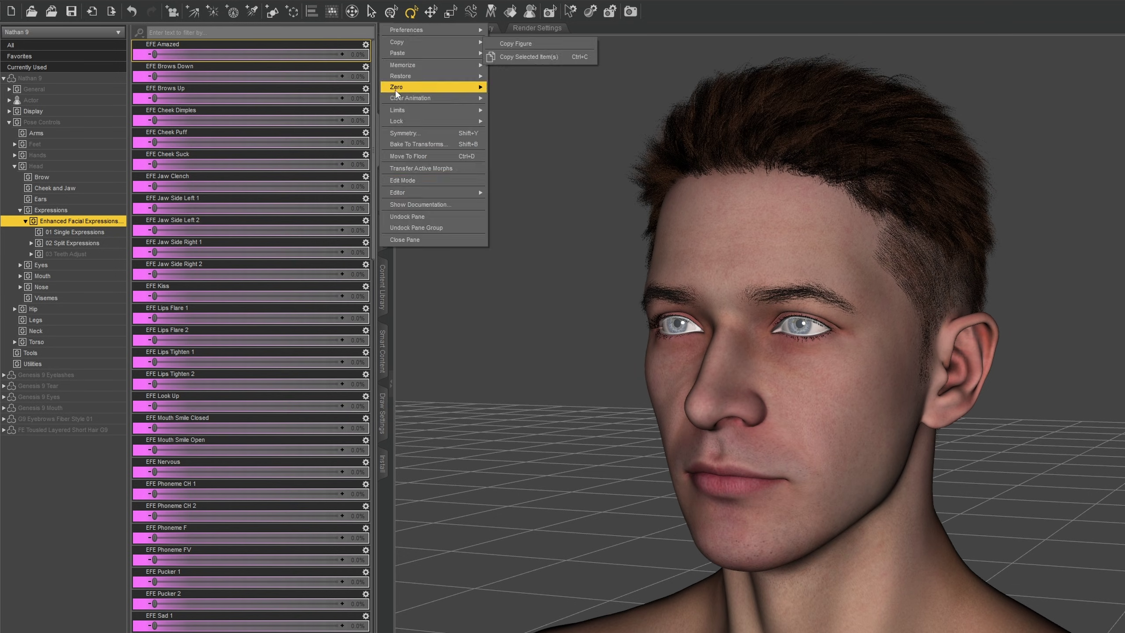
pyautogui.click(402, 180)
pyautogui.scroll(-8, 297, 257)
pyautogui.scroll(-15, 284, 422)
pyautogui.keyDown('shift'); pyautogui.click(253, 601); pyautogui.keyUp('shift')
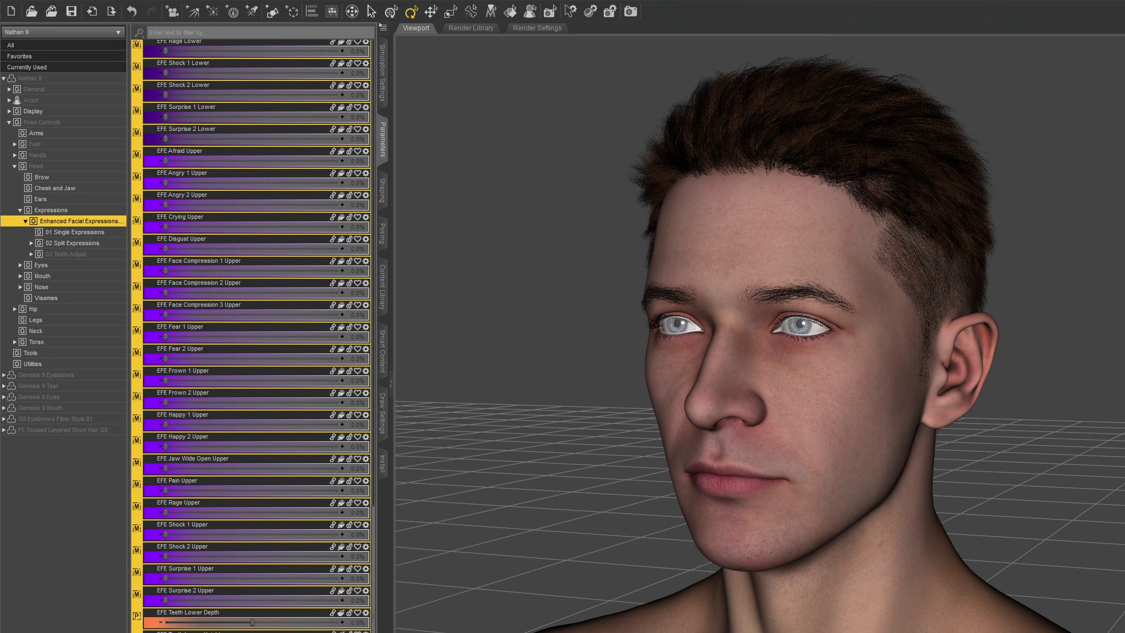
pyautogui.rightClick(296, 615)
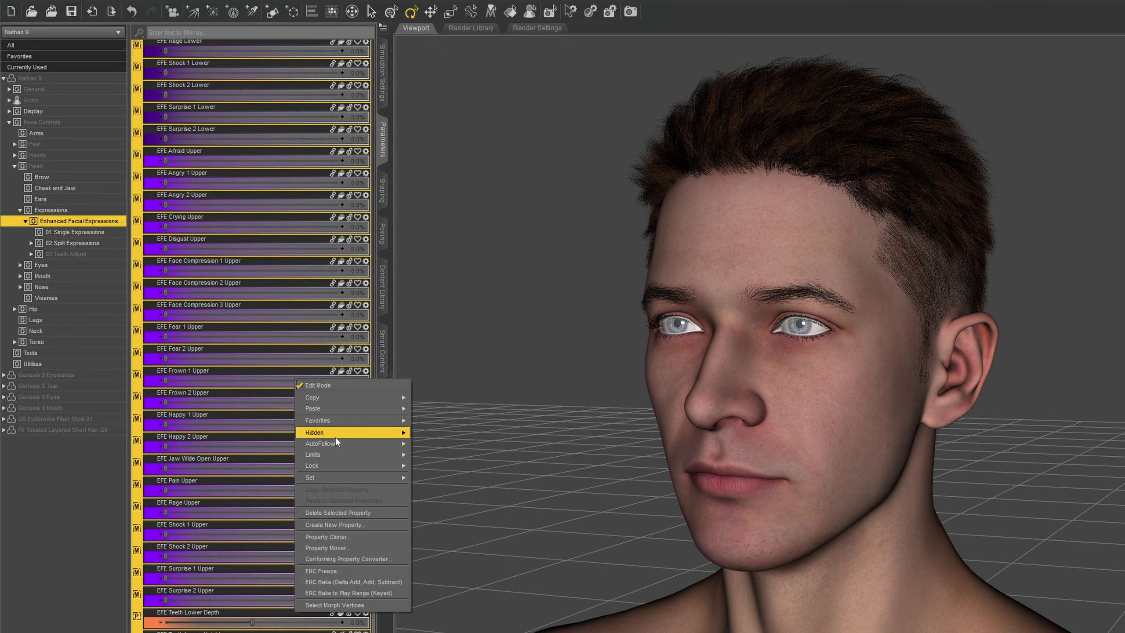
pyautogui.moveTo(318, 421)
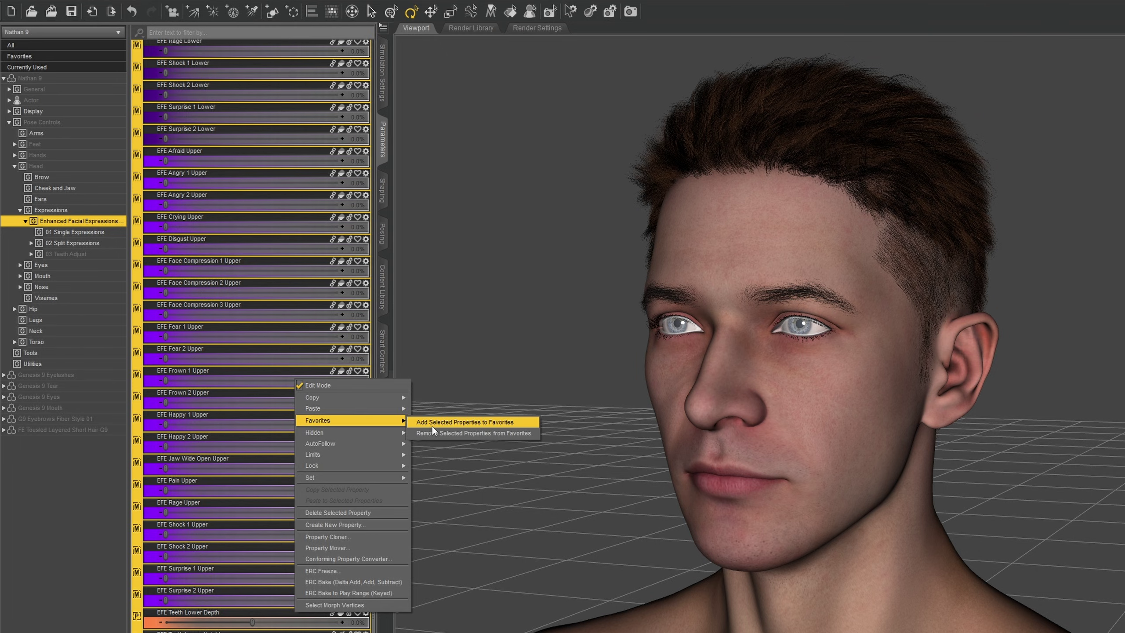
pyautogui.click(432, 425)
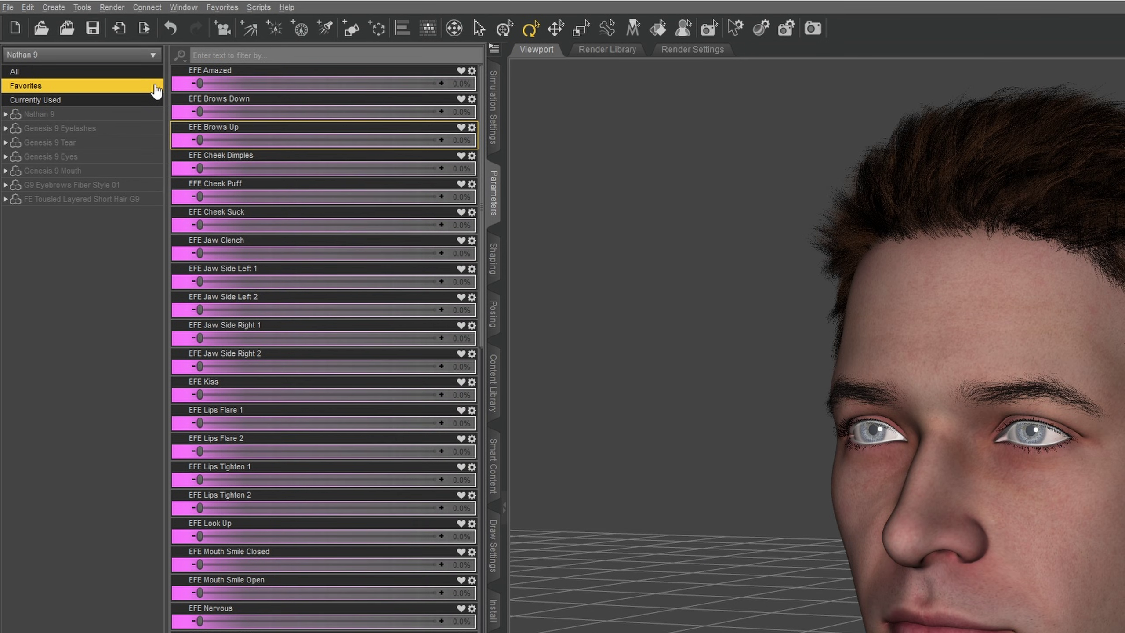
pyautogui.scroll(-20, 282, 220)
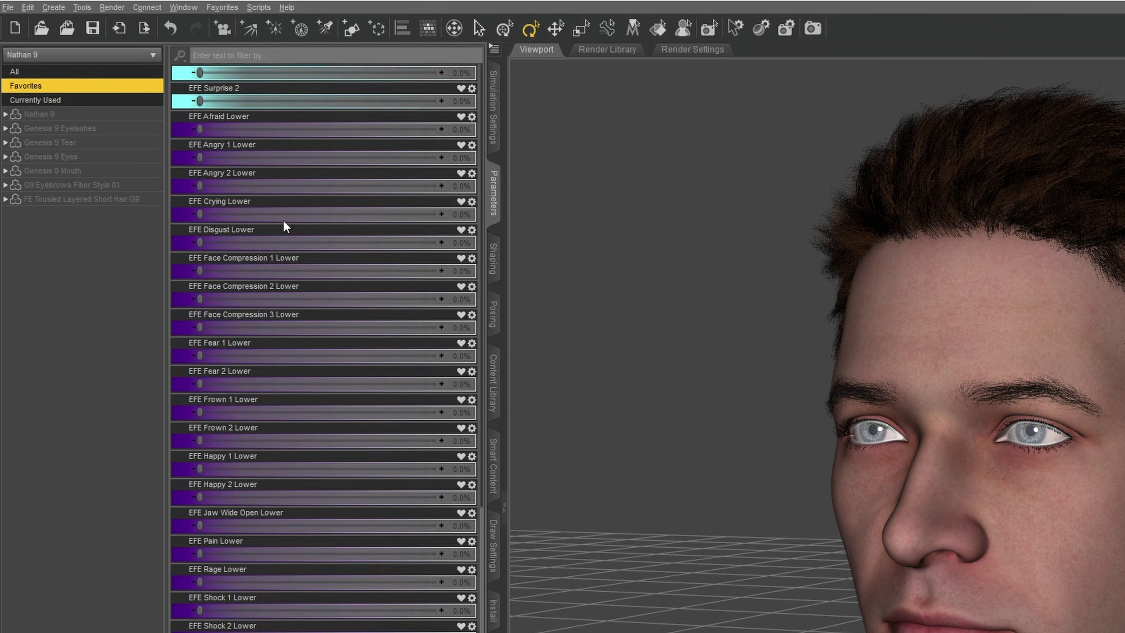
pyautogui.scroll(-5, 283, 219)
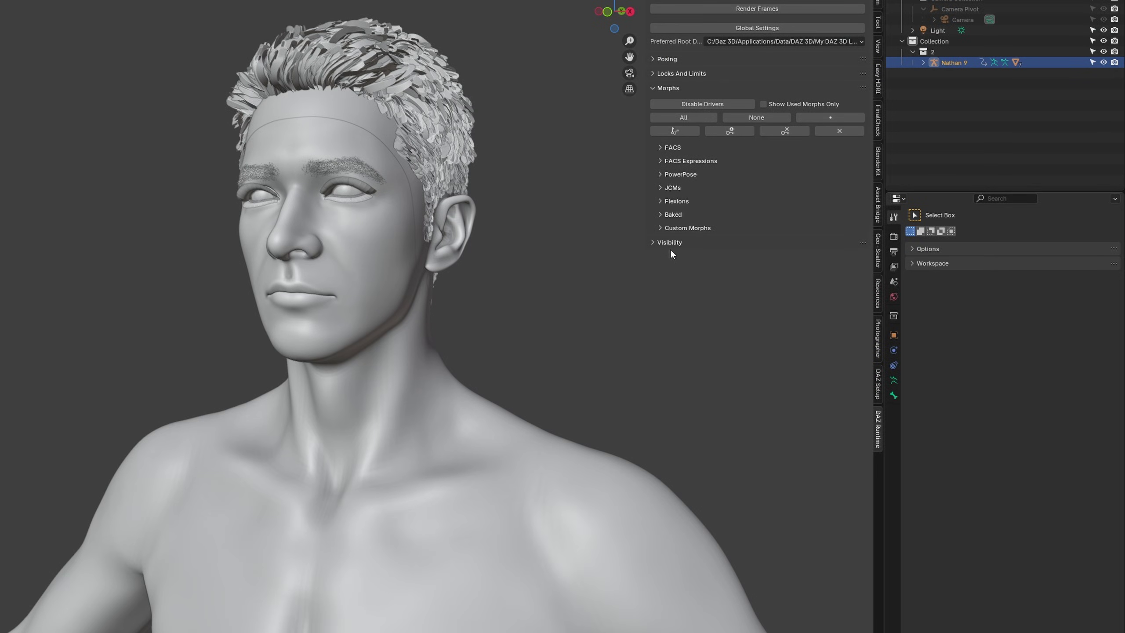
# Step: Expand Custom Morphs > Favorites Nathan 9 and test EFE Amazed, Angry 2 and Crying at 0.930
pyautogui.click(718, 227)
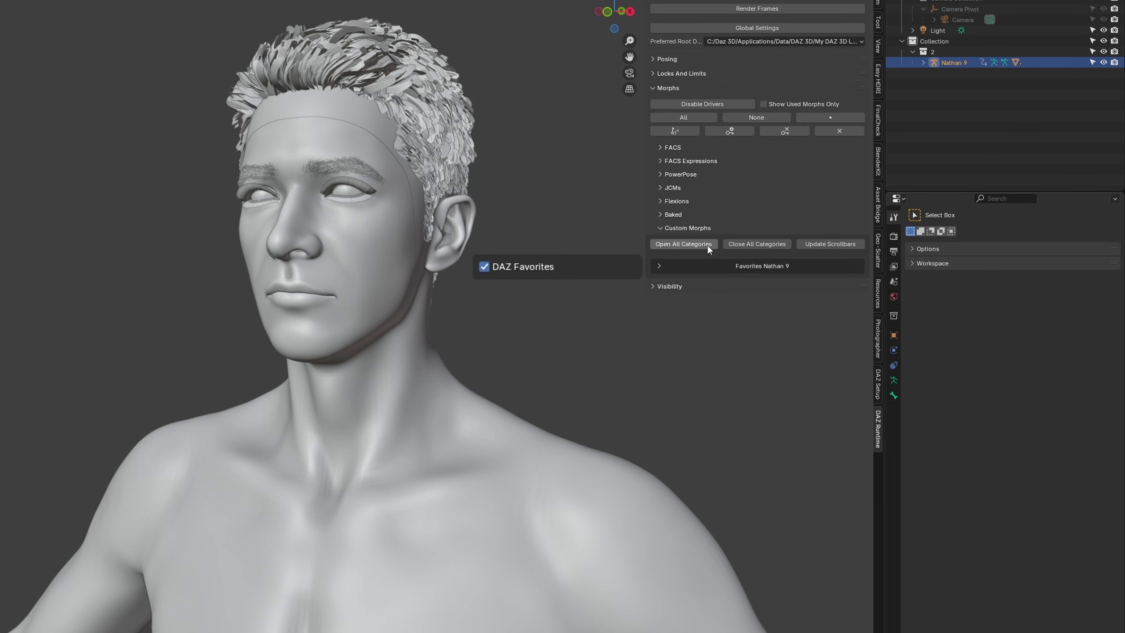
pyautogui.click(659, 265)
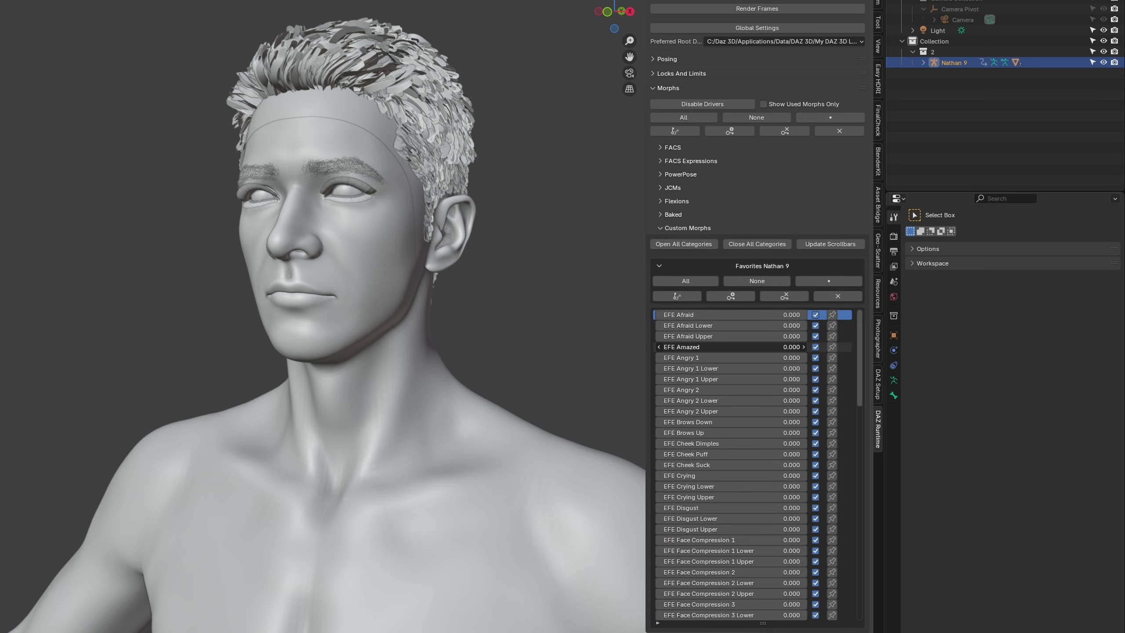
pyautogui.moveTo(731, 347)
pyautogui.mouseDown()
pyautogui.moveTo(762, 347)
pyautogui.moveTo(731, 347)
pyautogui.mouseUp()
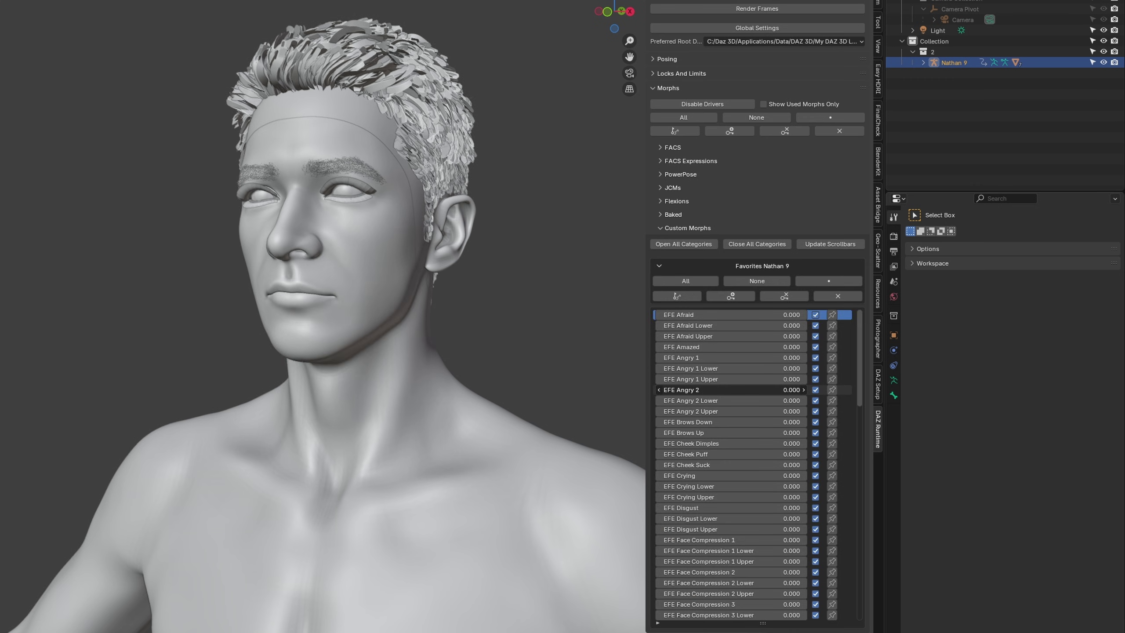
pyautogui.moveTo(731, 389)
pyautogui.mouseDown()
pyautogui.moveTo(762, 389)
pyautogui.moveTo(731, 389)
pyautogui.mouseUp()
pyautogui.moveTo(731, 475); pyautogui.dragTo(771, 475)
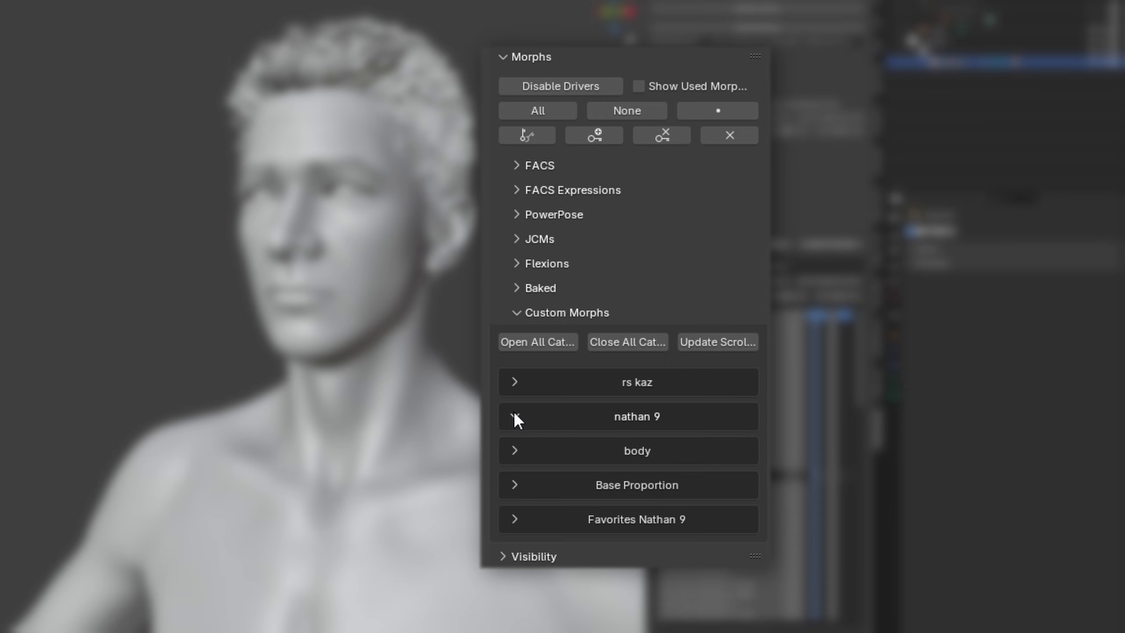
pyautogui.click(513, 519)
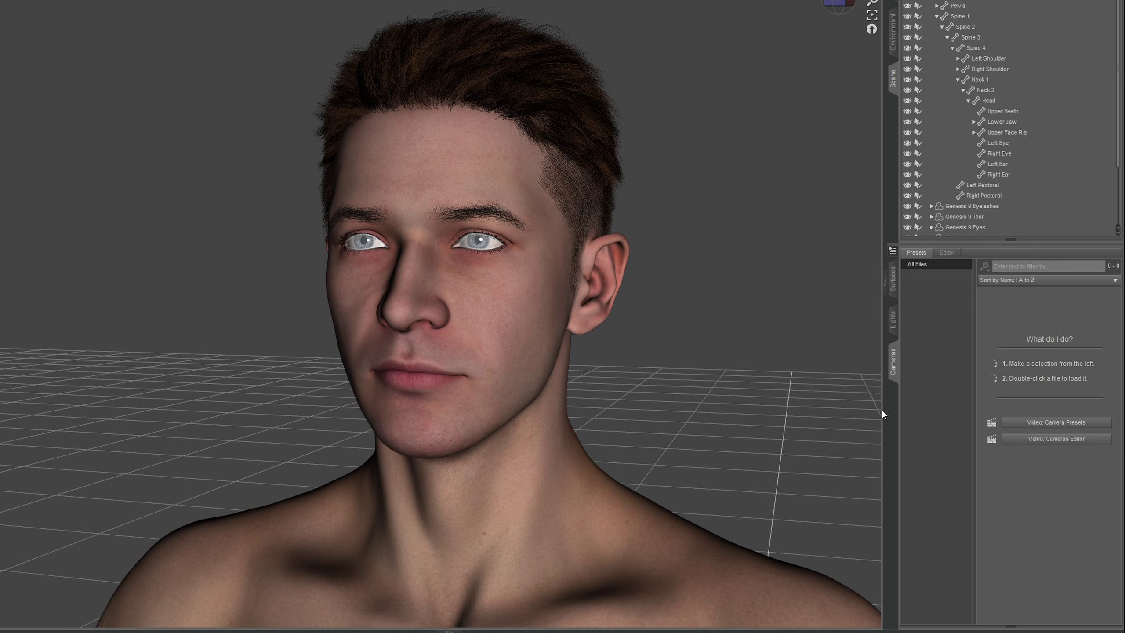
# Step: Add a PowerPose pane, switch it to the Head template and drag the upper lip into a smirk
pyautogui.rightClick(895, 401)
pyautogui.moveTo(928, 405)
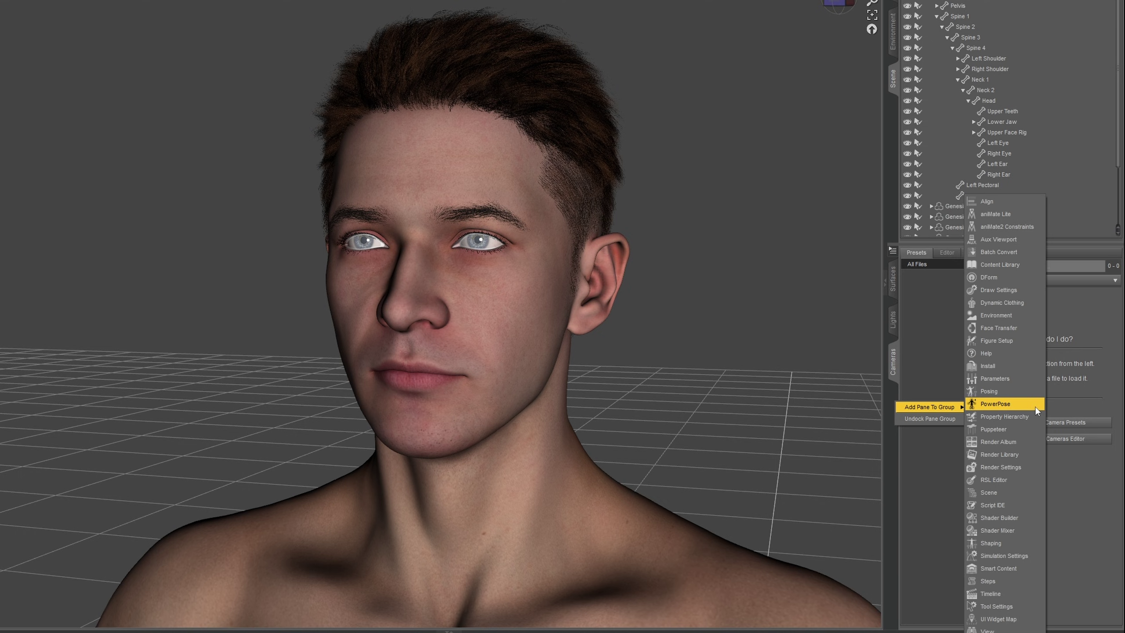
pyautogui.click(1019, 404)
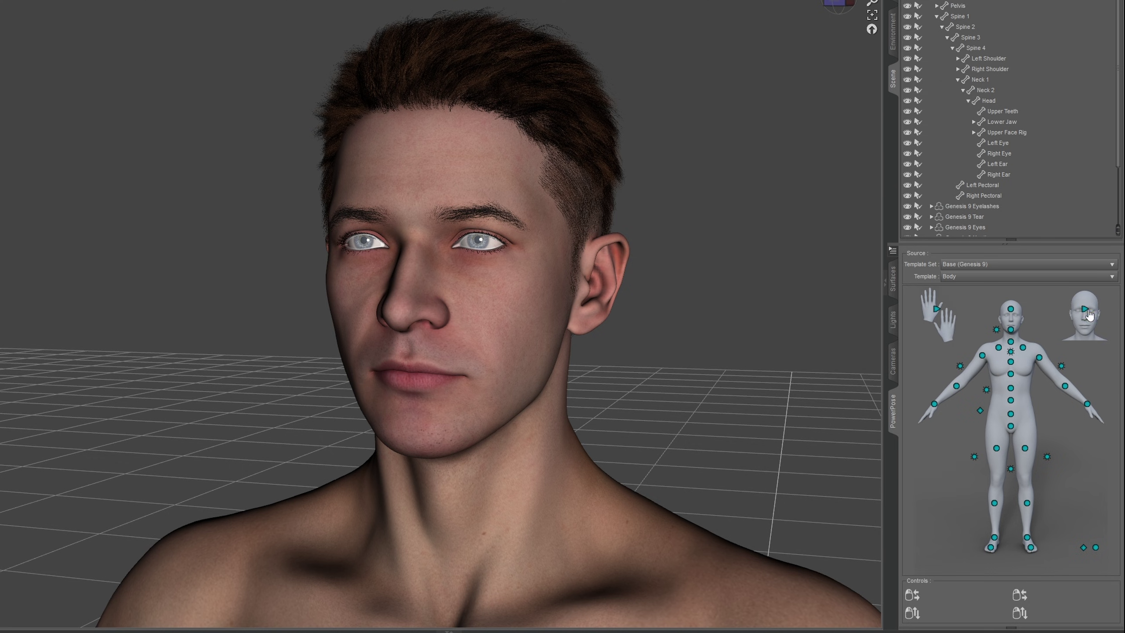
pyautogui.click(1085, 313)
pyautogui.moveTo(1011, 494); pyautogui.dragTo(1039, 423)
# Step: Save the expression as pose preset 'Powerpose Expression' in Genesis 8.1 Male\Poses
pyautogui.click(1039, 423)
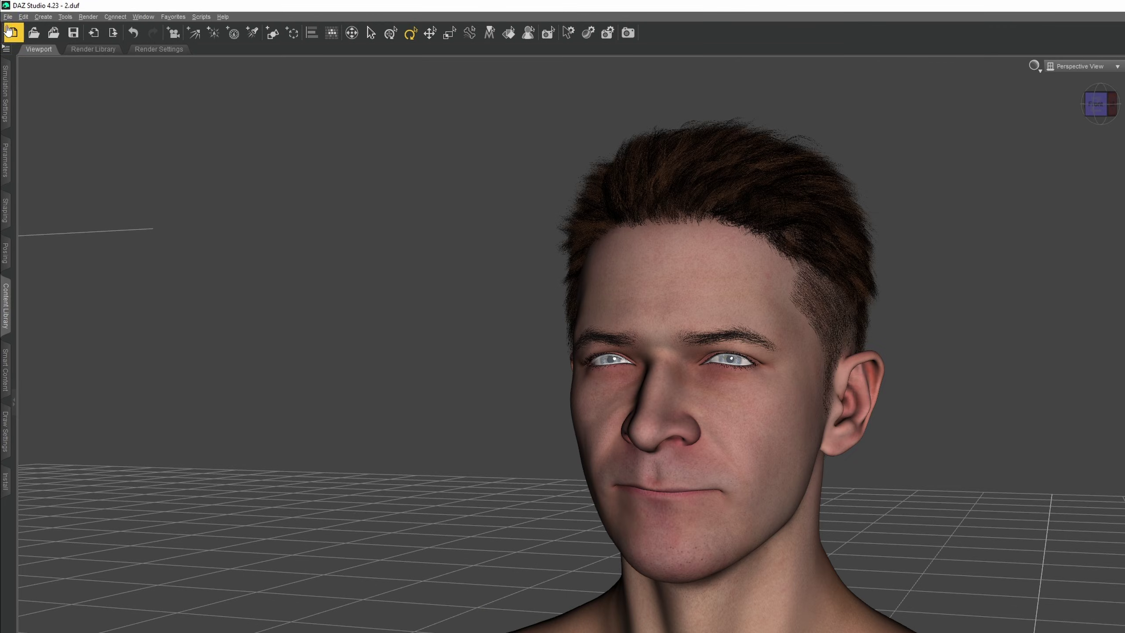
pyautogui.click(8, 16)
pyautogui.moveTo(40, 82)
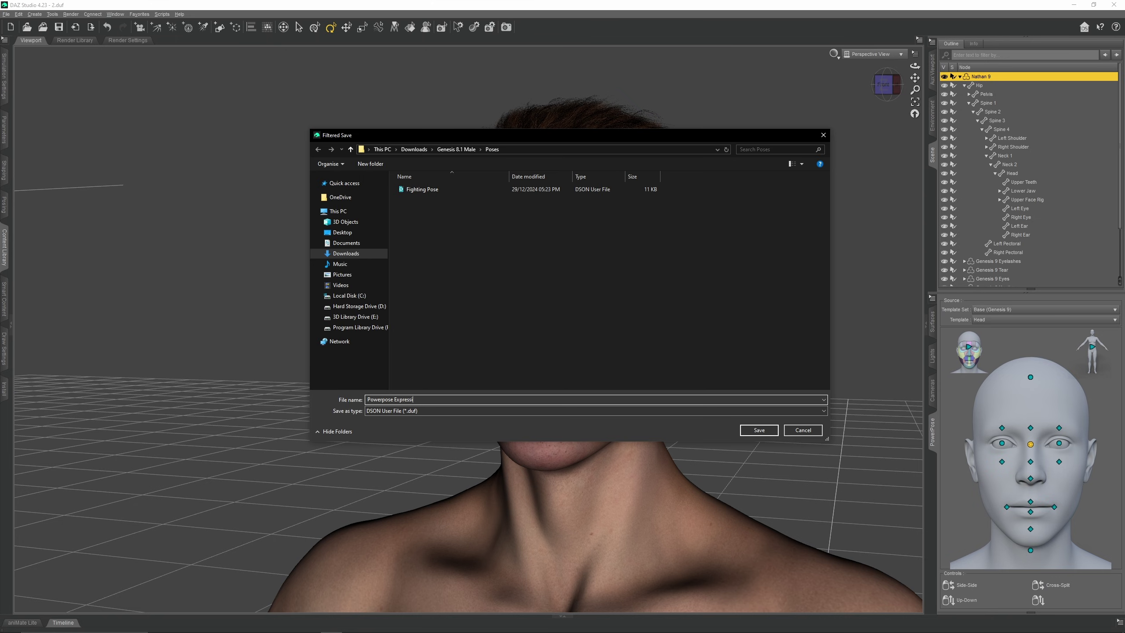
pyautogui.click(770, 431)
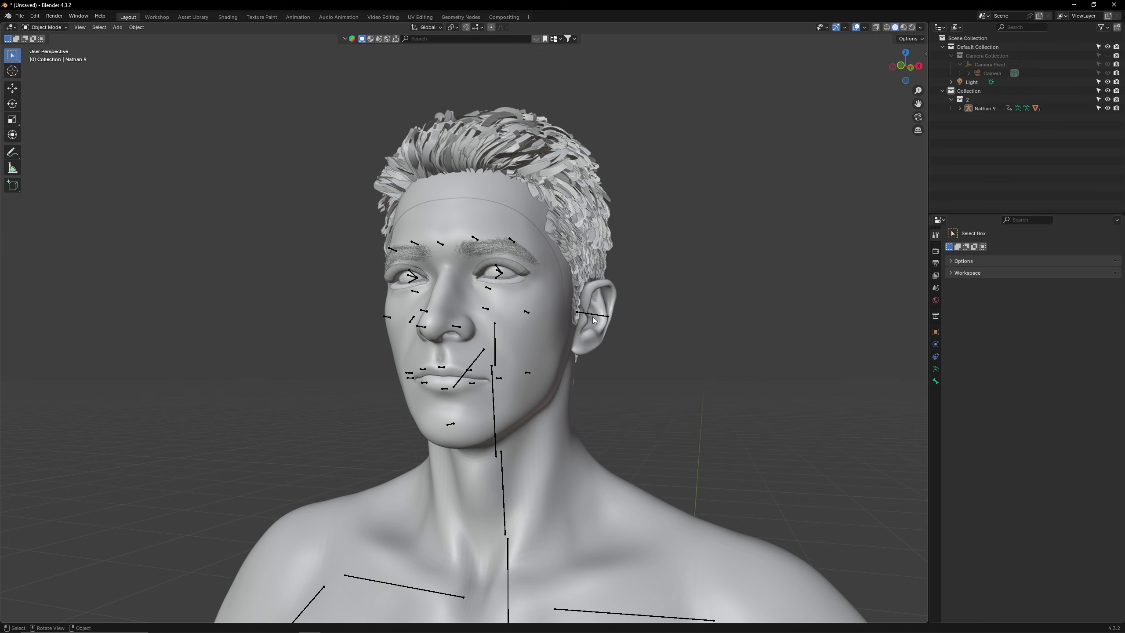
# Step: Import Powerpose Expression.duf onto the Nathan 9 armature and show the PowerPose morph values
pyautogui.click(601, 328)
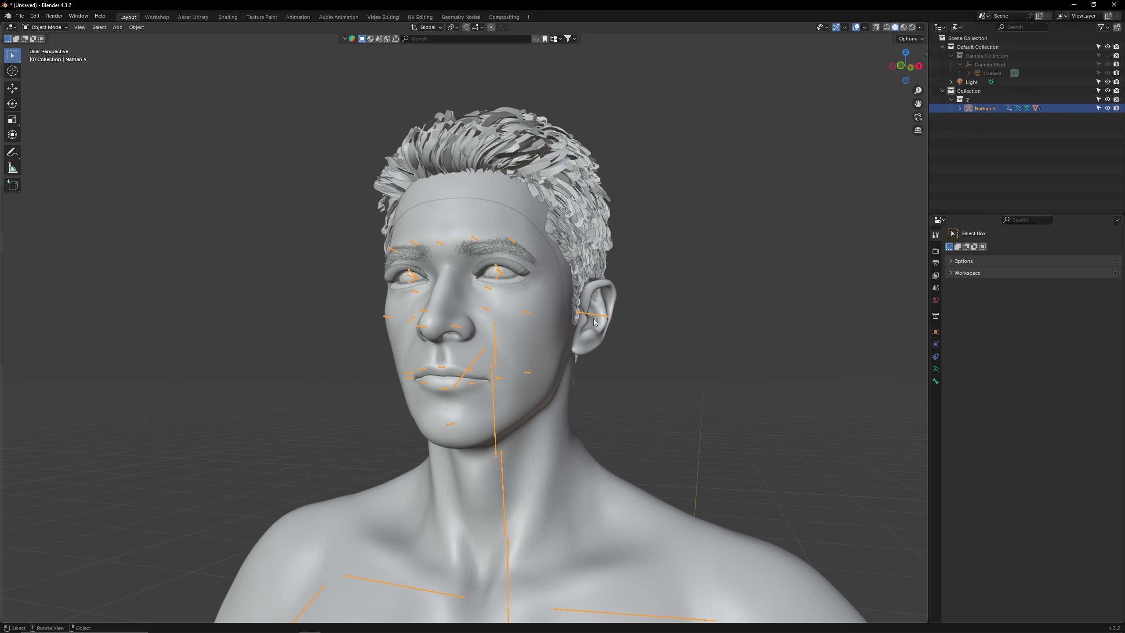
pyautogui.press('n')
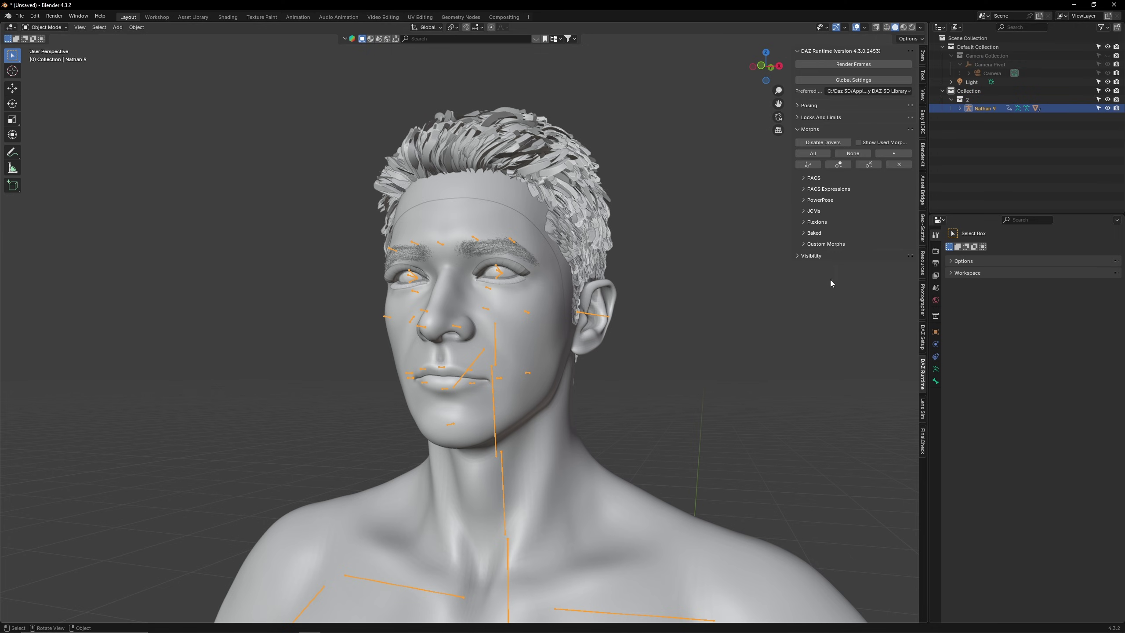
pyautogui.click(810, 106)
pyautogui.click(826, 128)
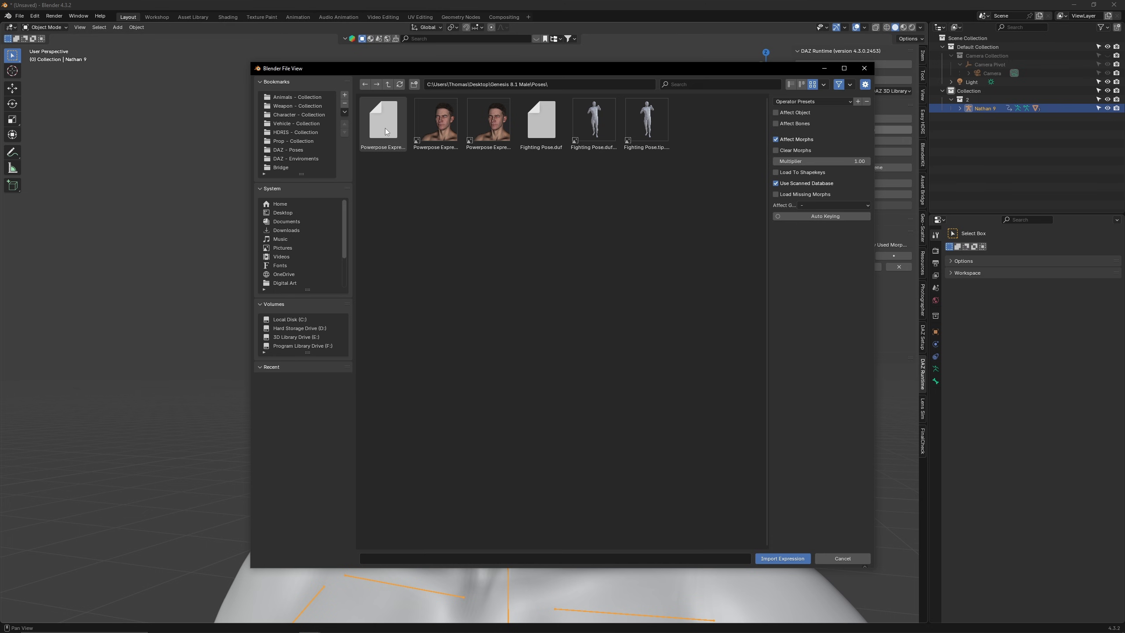
pyautogui.click(385, 128)
pyautogui.click(782, 559)
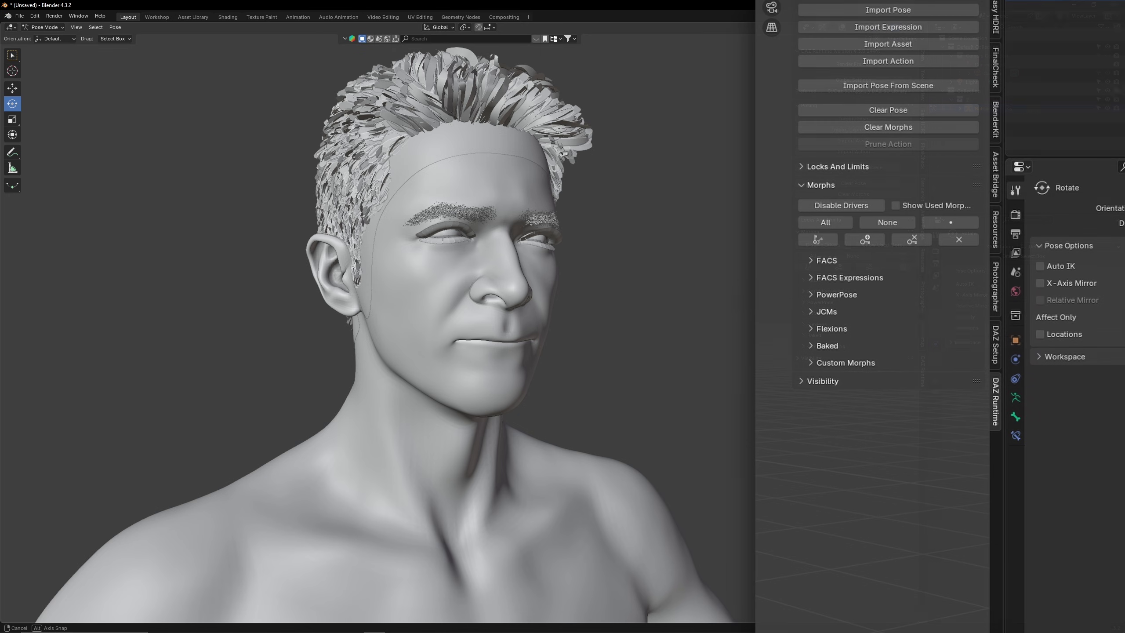
pyautogui.click(810, 300)
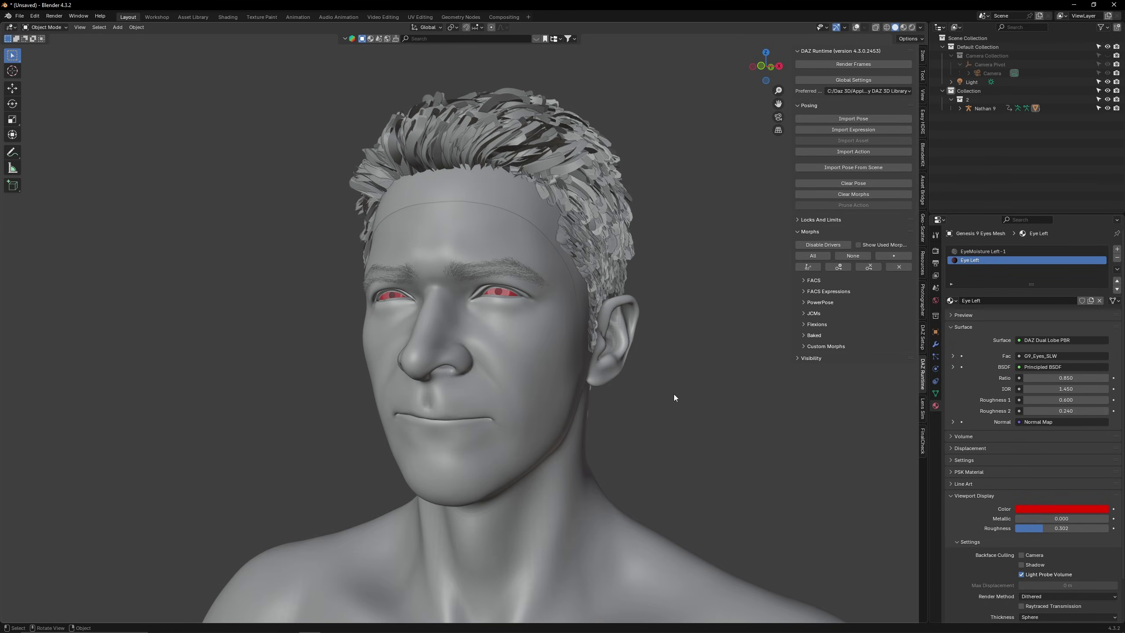
# Step: Put the Nathan 9 armature in Pose Mode and re-import the expression with bones affected
pyautogui.hotkey('shift', 'alt', 'z')
pyautogui.click(504, 297)
pyautogui.hotkey('ctrl', 'Tab')
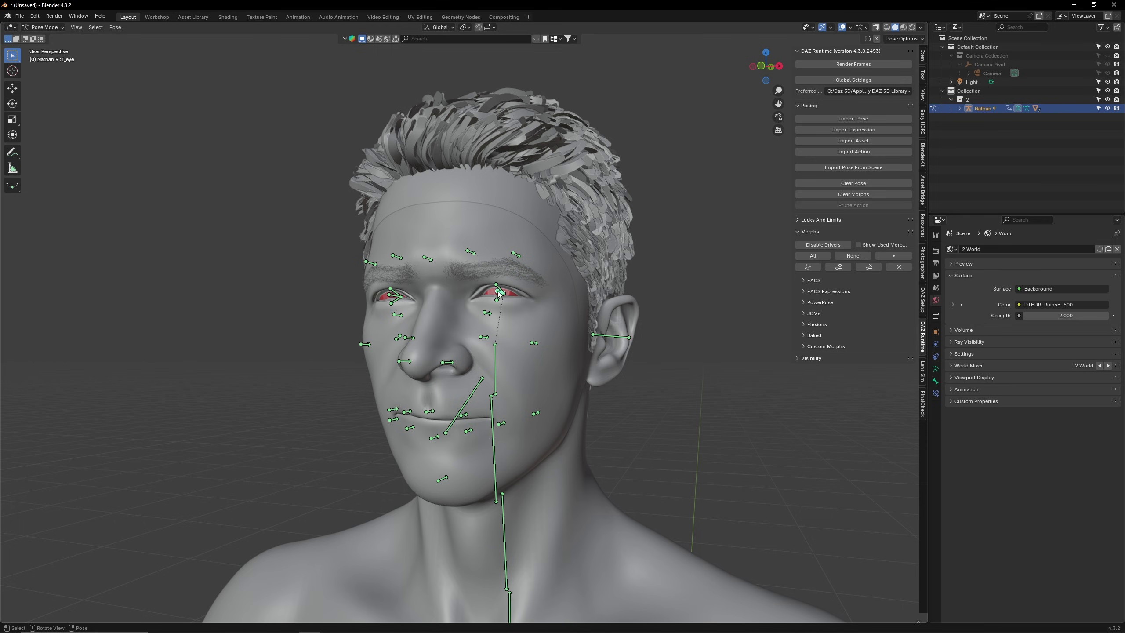
pyautogui.hotkey('shift', 'alt', 'z')
pyautogui.click(836, 131)
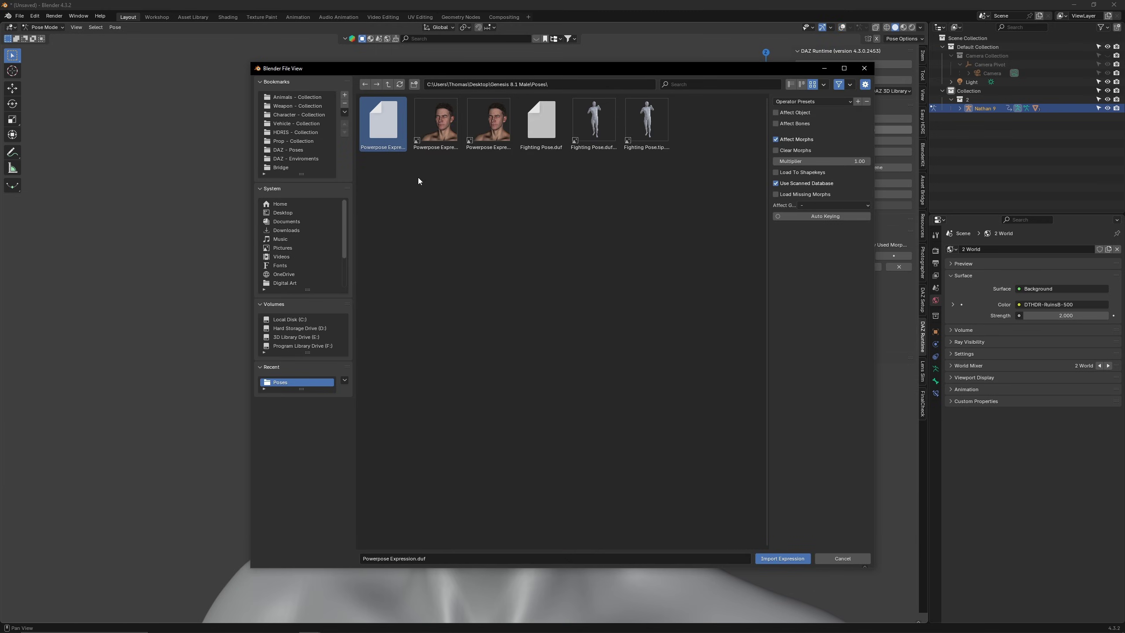
pyautogui.click(782, 124)
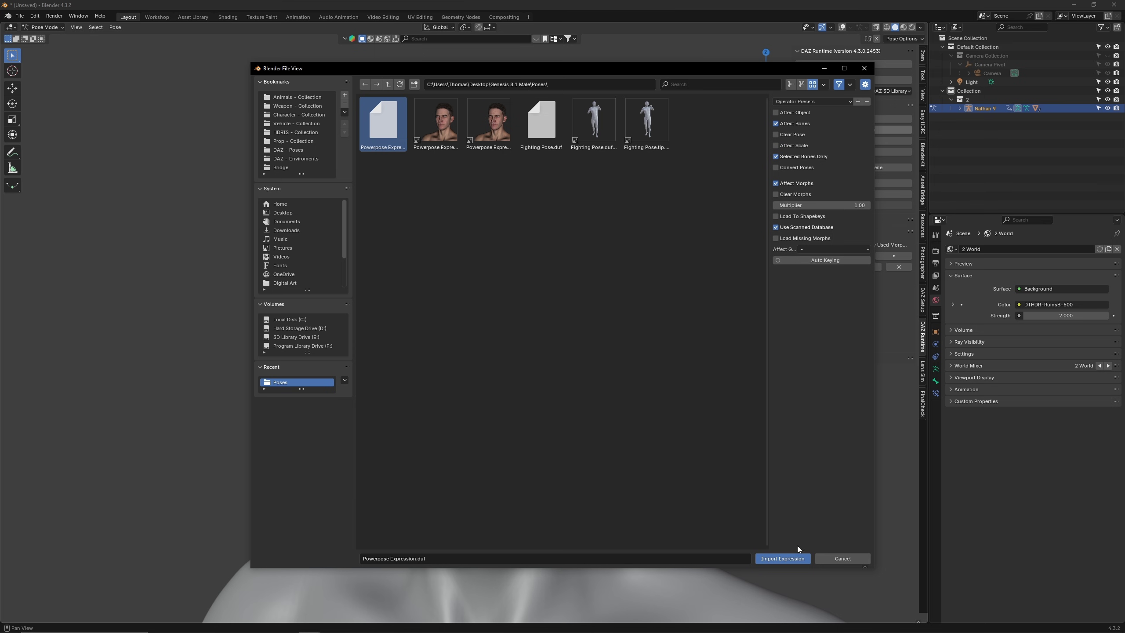
pyautogui.click(795, 558)
pyautogui.moveTo(782, 521); pyautogui.dragTo(696, 432, button='middle')
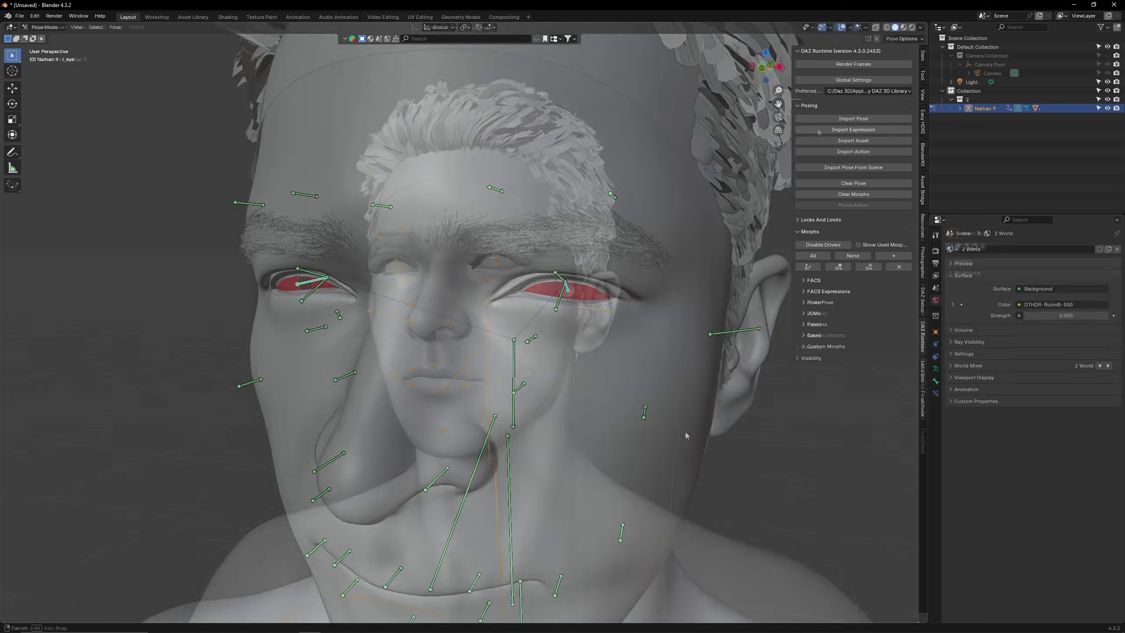
# Step: Import the Z NEGAT 21 Anger expression and orbit around the head to inspect it
pyautogui.click(818, 130)
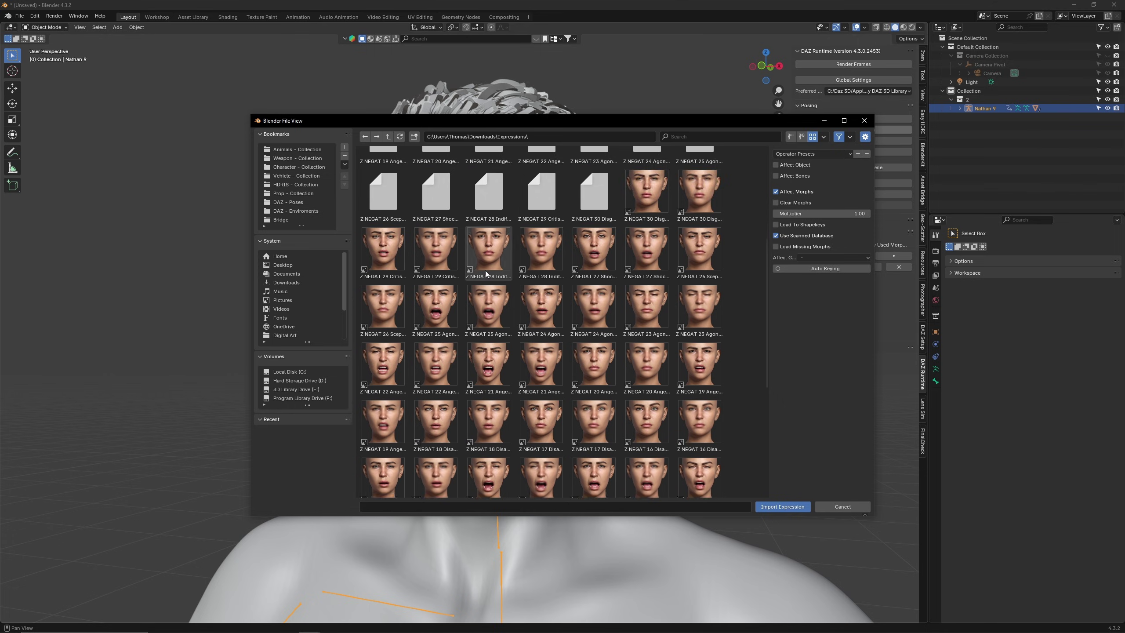
pyautogui.scroll(-3, 491, 269)
pyautogui.click(492, 269)
pyautogui.click(786, 507)
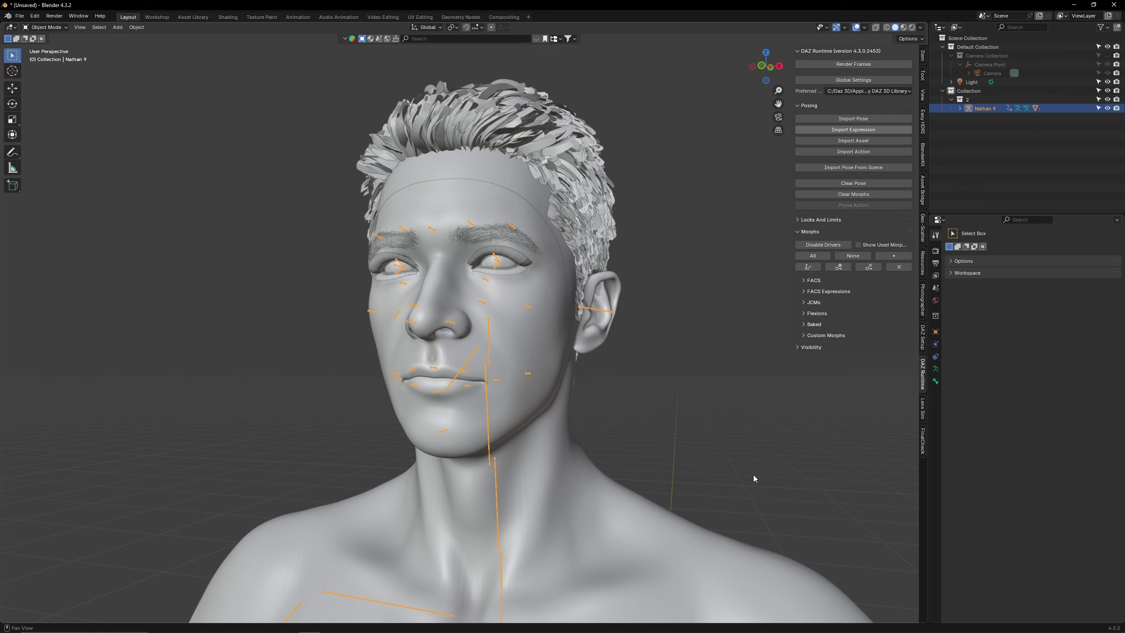
pyautogui.moveTo(717, 437)
pyautogui.mouseDown(button='middle')
pyautogui.moveTo(682, 418)
pyautogui.moveTo(706, 420)
pyautogui.mouseUp(button='middle')
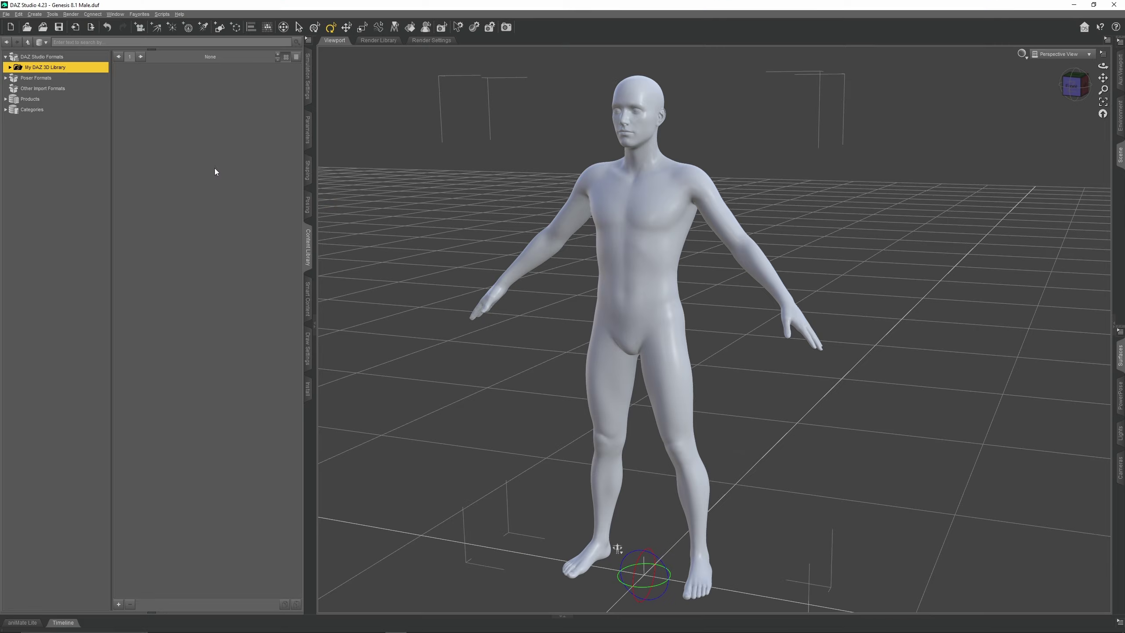
# Step: Expand My DAZ 3D Library > People > Genesis 8 Male > Poses > Porsimo > Military Action
pyautogui.doubleClick(64, 67)
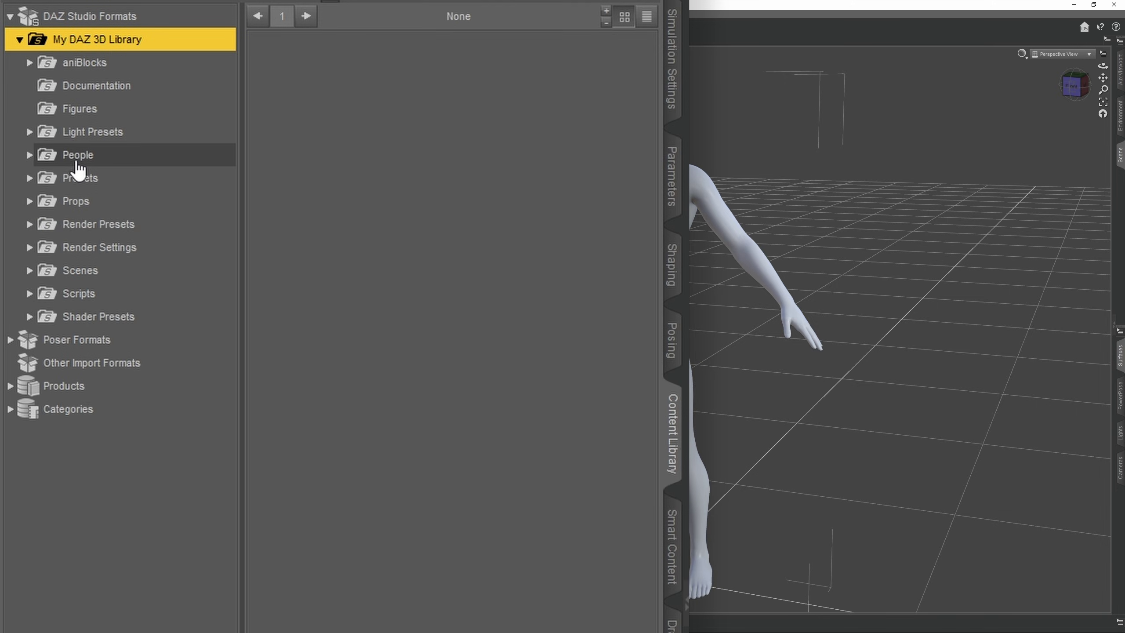
pyautogui.doubleClick(140, 164)
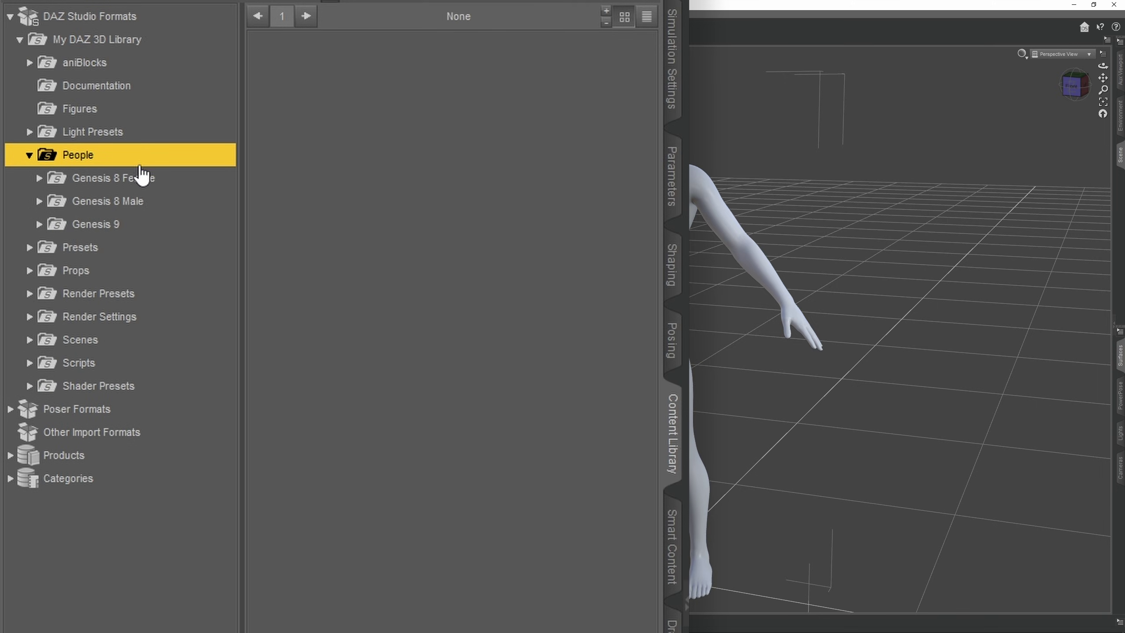
pyautogui.doubleClick(184, 208)
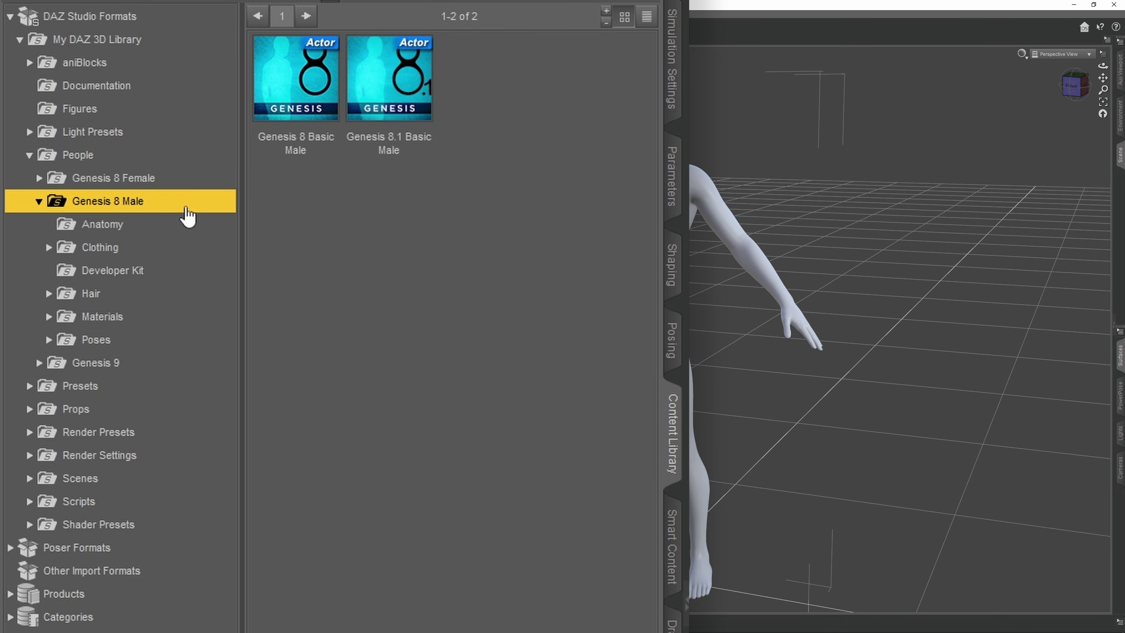
pyautogui.doubleClick(172, 346)
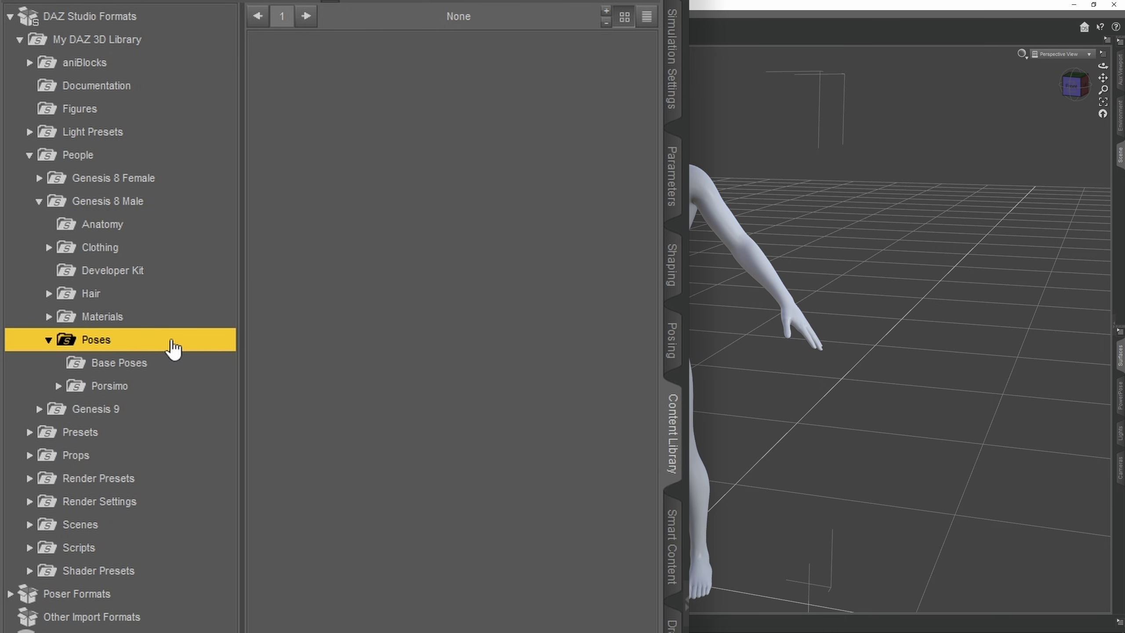
pyautogui.click(168, 388)
pyautogui.doubleClick(168, 388)
pyautogui.click(168, 411)
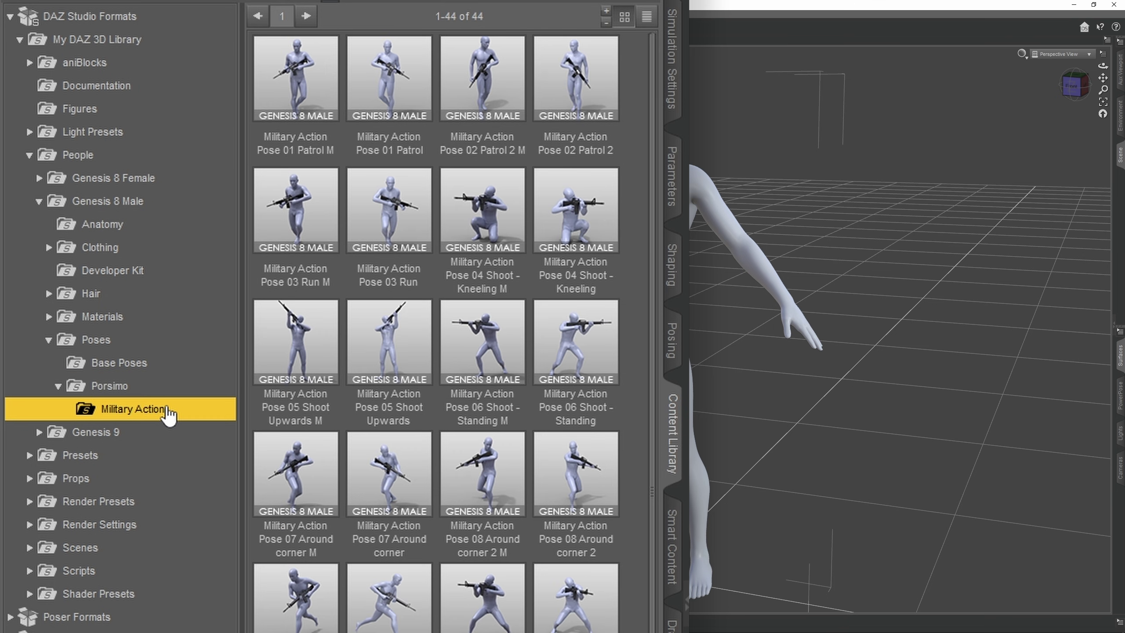
# Step: Open the Military Action folder in File Explorer and copy its full path
pyautogui.rightClick(196, 409)
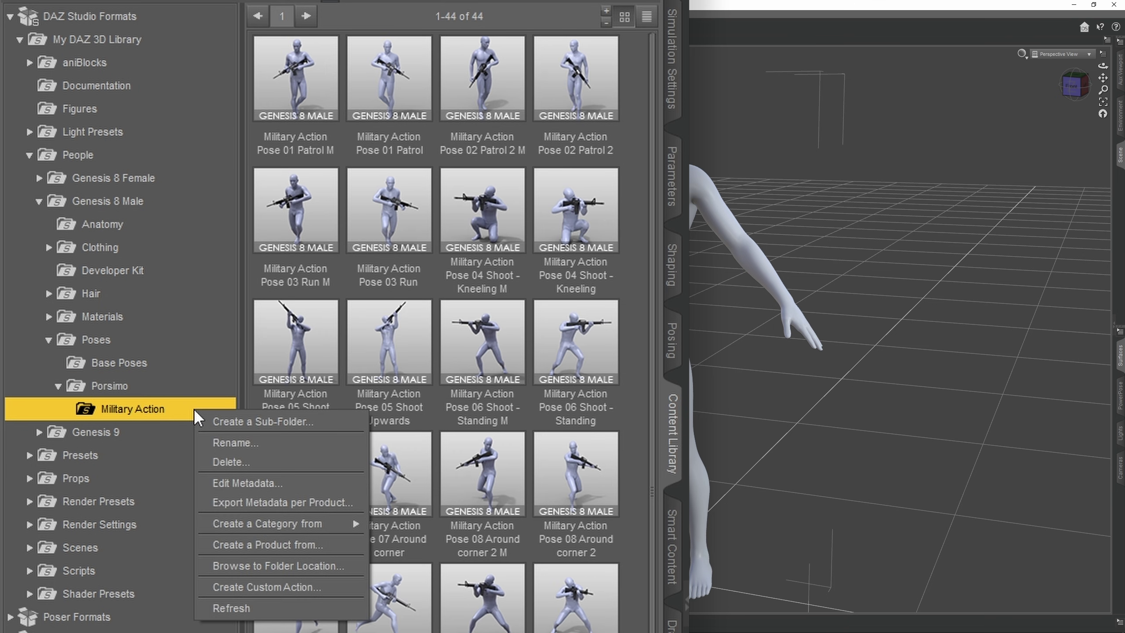
pyautogui.click(267, 564)
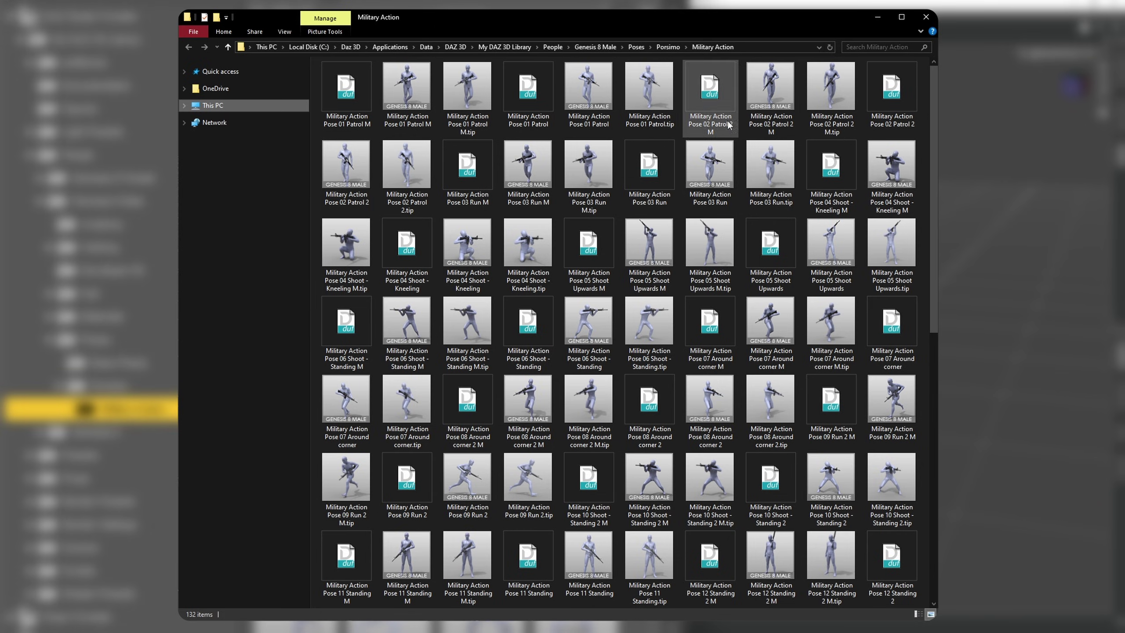
pyautogui.click(744, 46)
pyautogui.rightClick(721, 47)
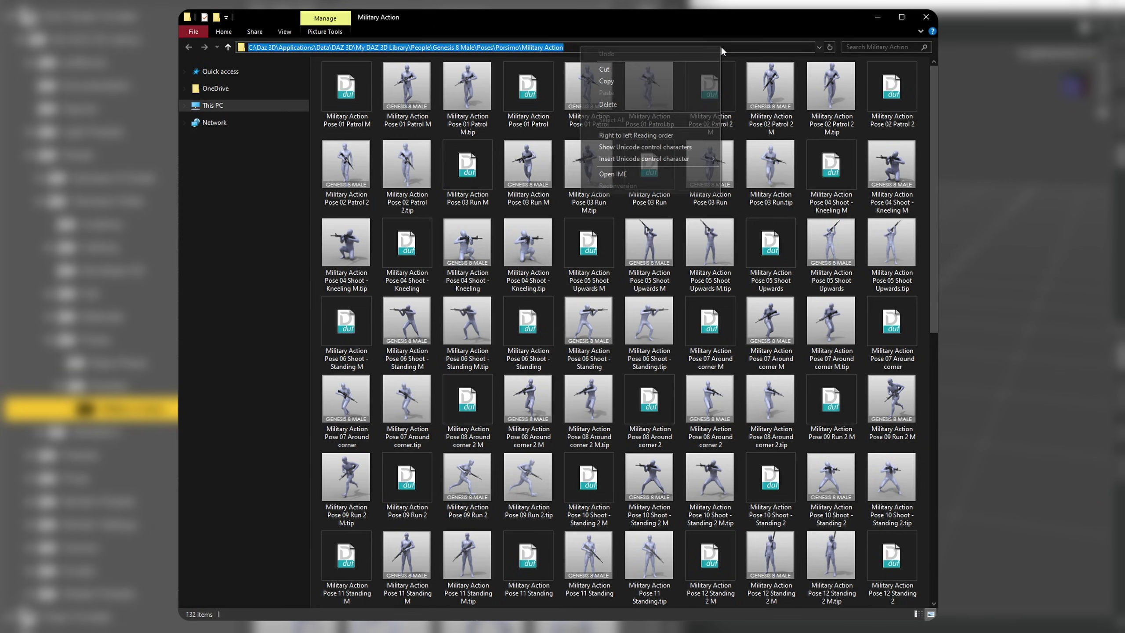
pyautogui.click(635, 81)
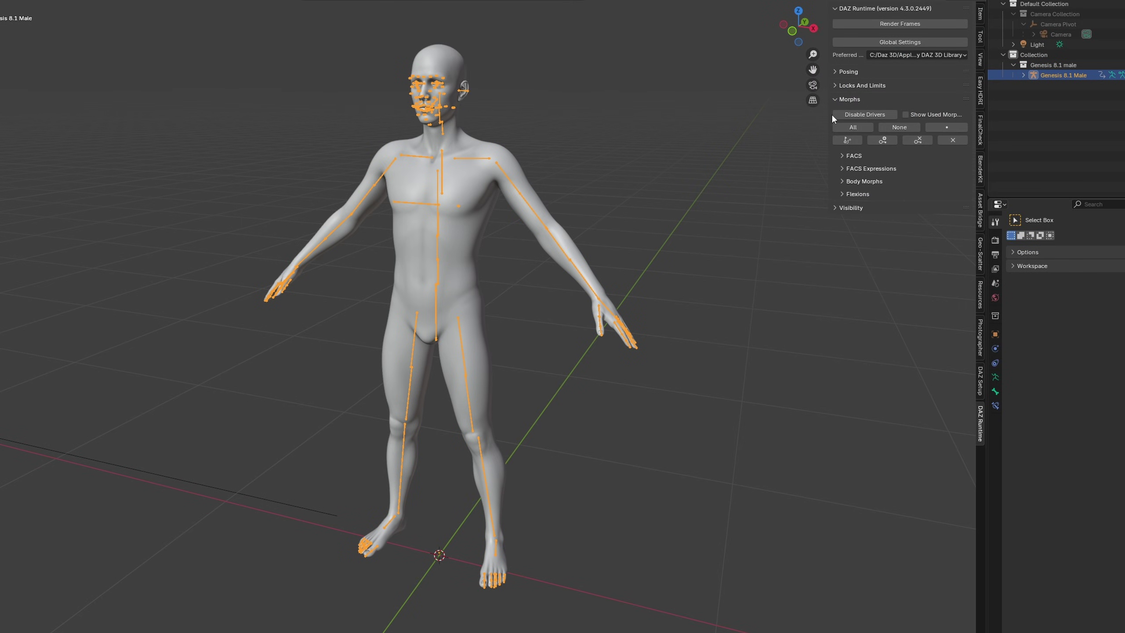
# Step: Import Military Action Pose 02 Patrol 2 from the pasted folder path onto the Genesis 8.1 Male
pyautogui.click(859, 70)
pyautogui.click(882, 86)
pyautogui.click(499, 44)
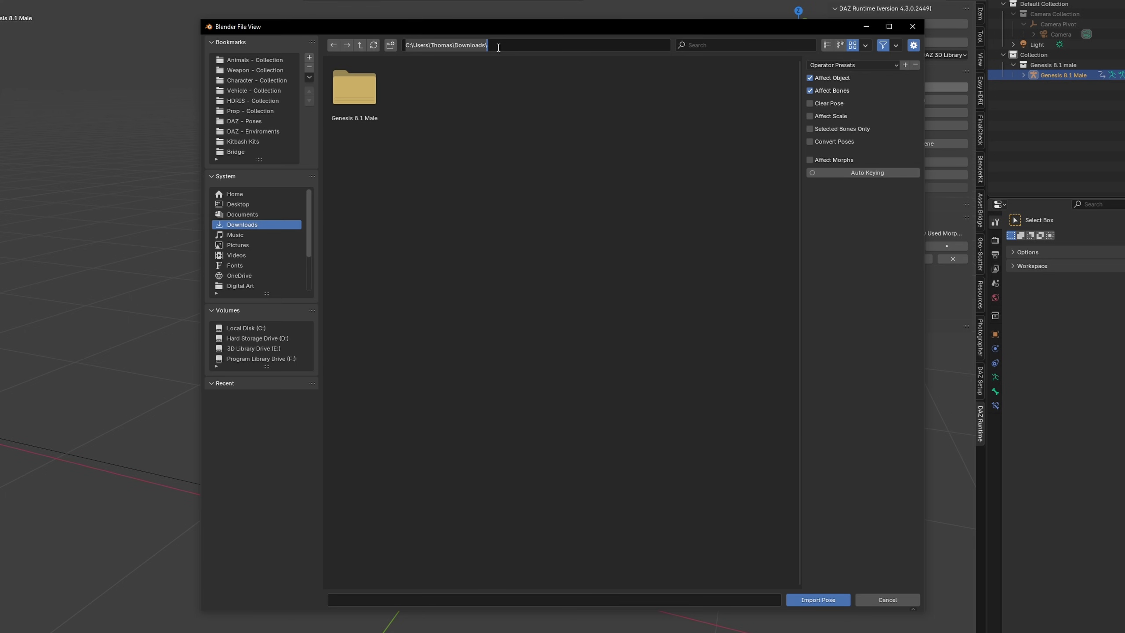
pyautogui.hotkey('ctrl', 'v')
pyautogui.press('Return')
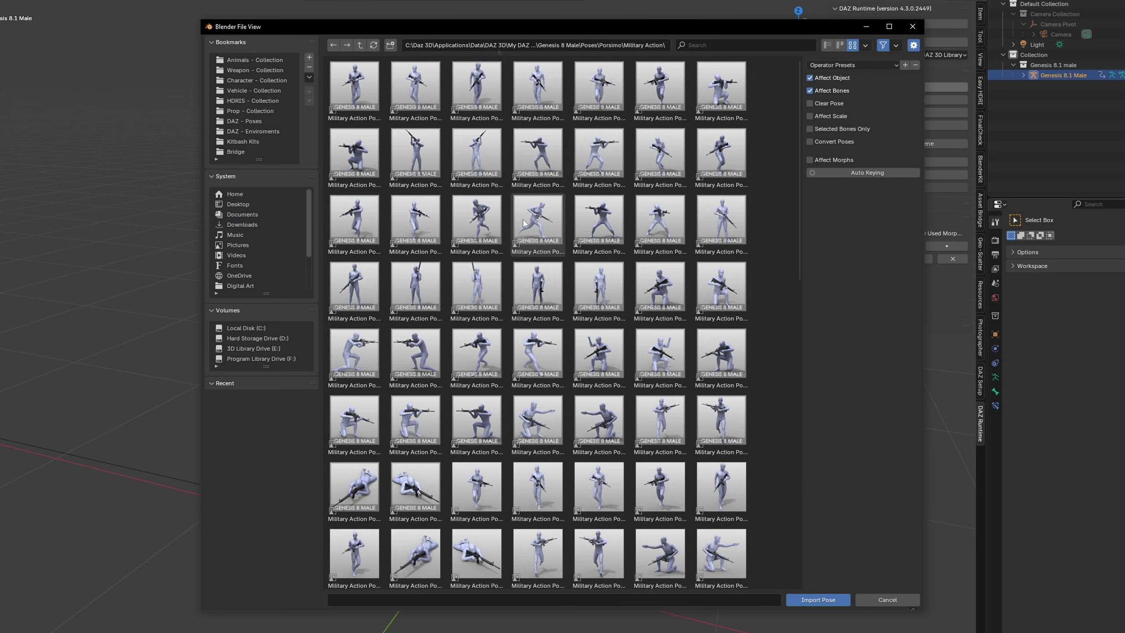
pyautogui.click(538, 86)
pyautogui.click(818, 600)
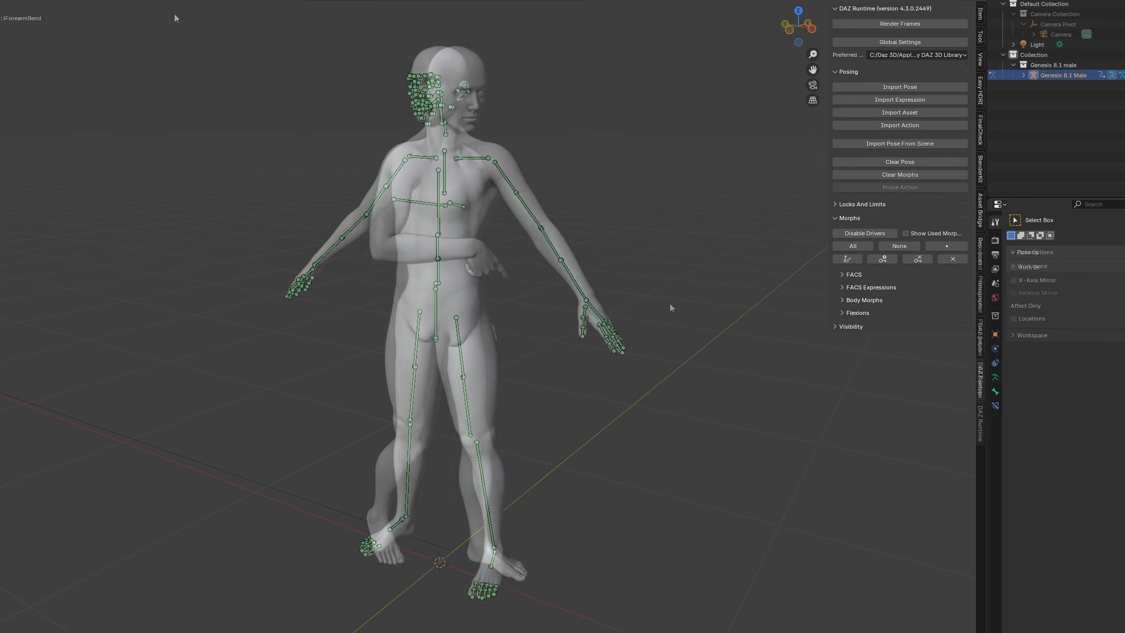
# Step: Re-import Patrol 2 onto the box-selected head, arm and spine bones with Selected Bones Only
pyautogui.moveTo(176, 17); pyautogui.dragTo(685, 355)
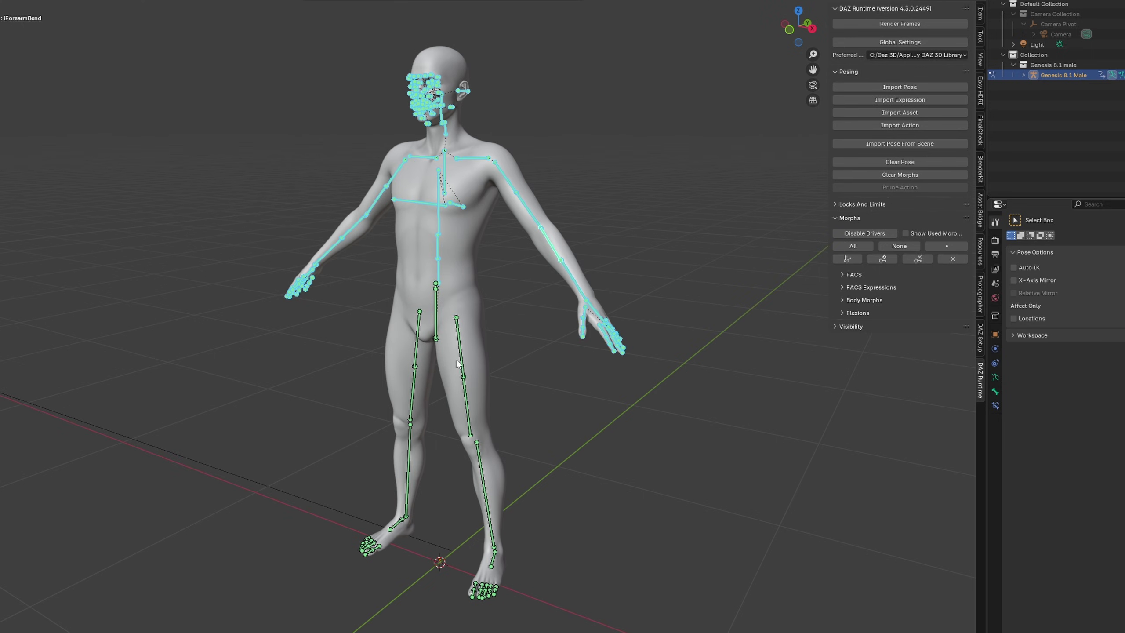
pyautogui.click(855, 88)
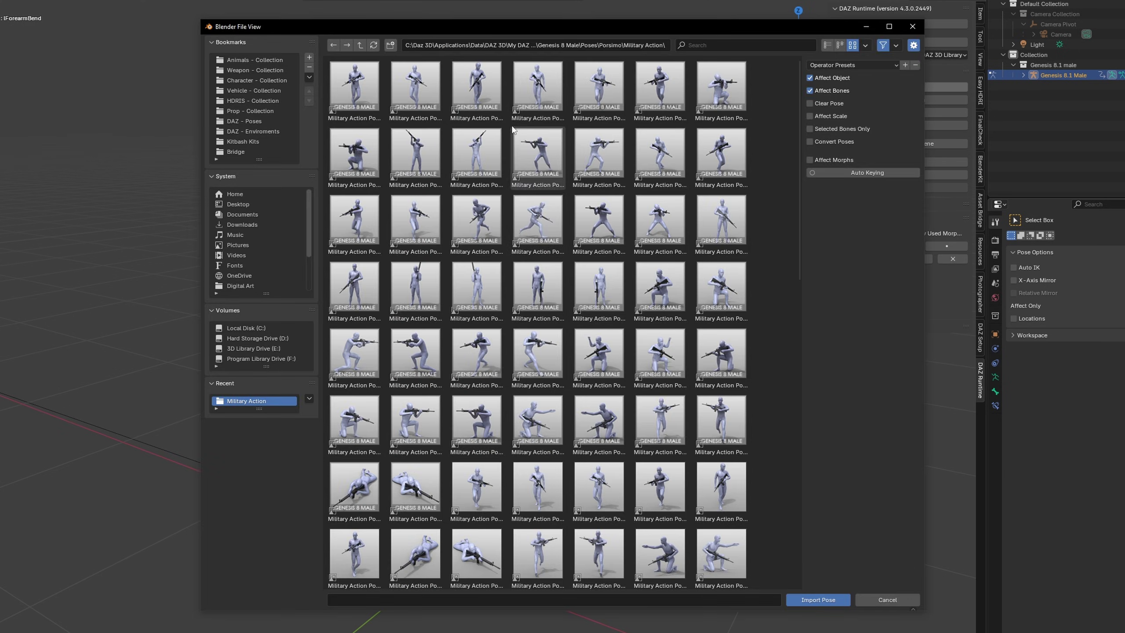
pyautogui.click(534, 98)
pyautogui.click(862, 128)
pyautogui.click(820, 599)
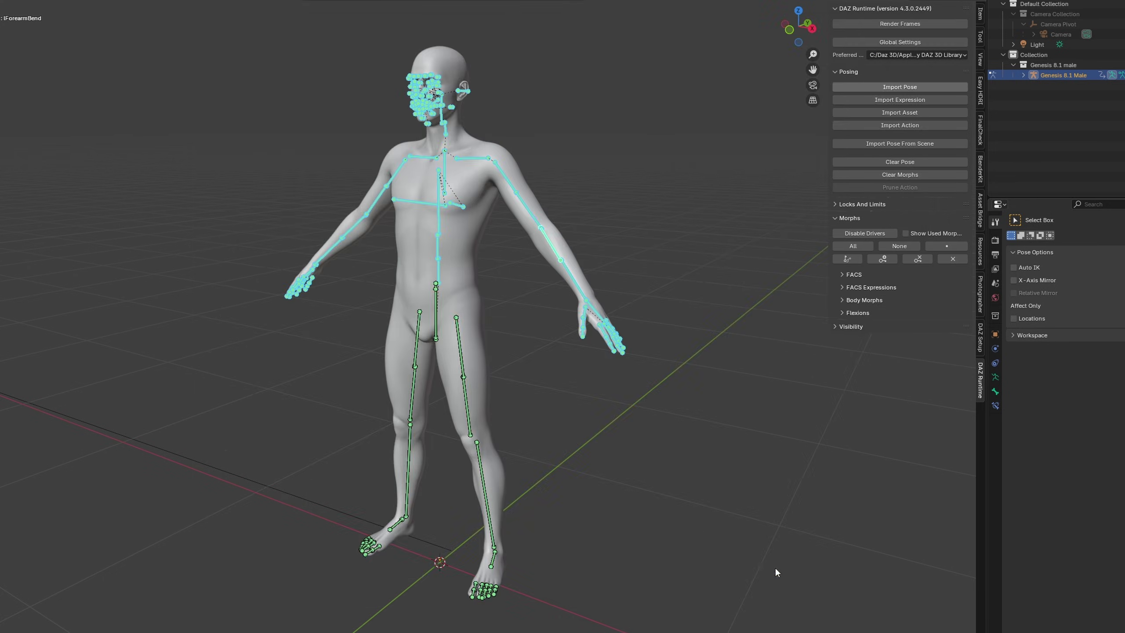
pyautogui.hotkey('shift', 'alt', 'z')
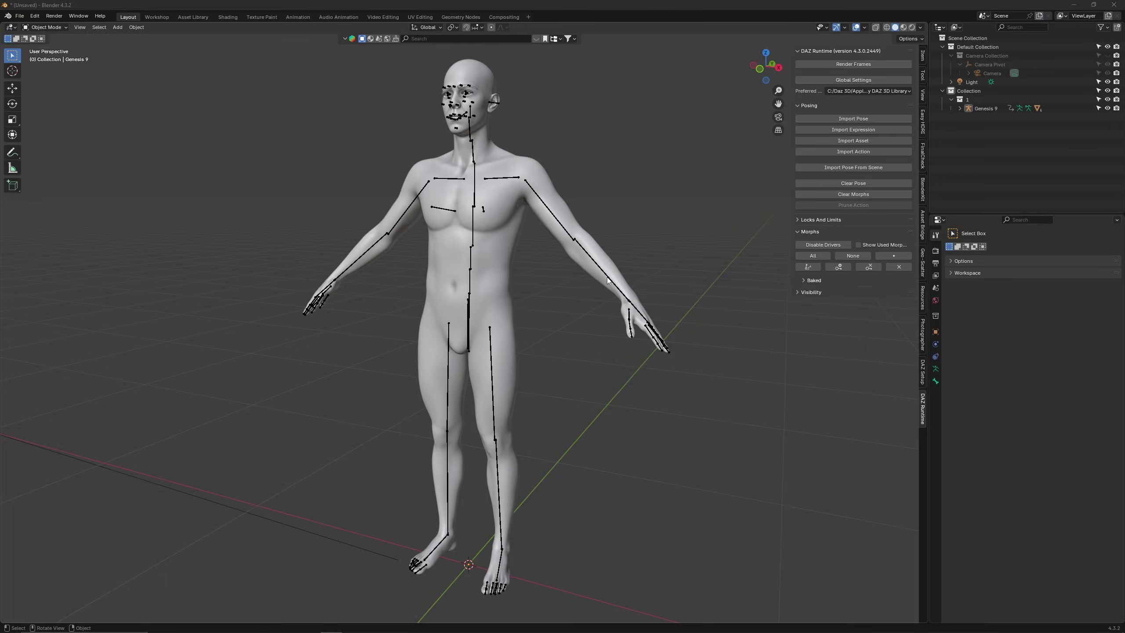
# Step: Import Patrol 2 onto the Genesis 9 rig with Convert Poses, source Genesis 8 male
pyautogui.click(608, 280)
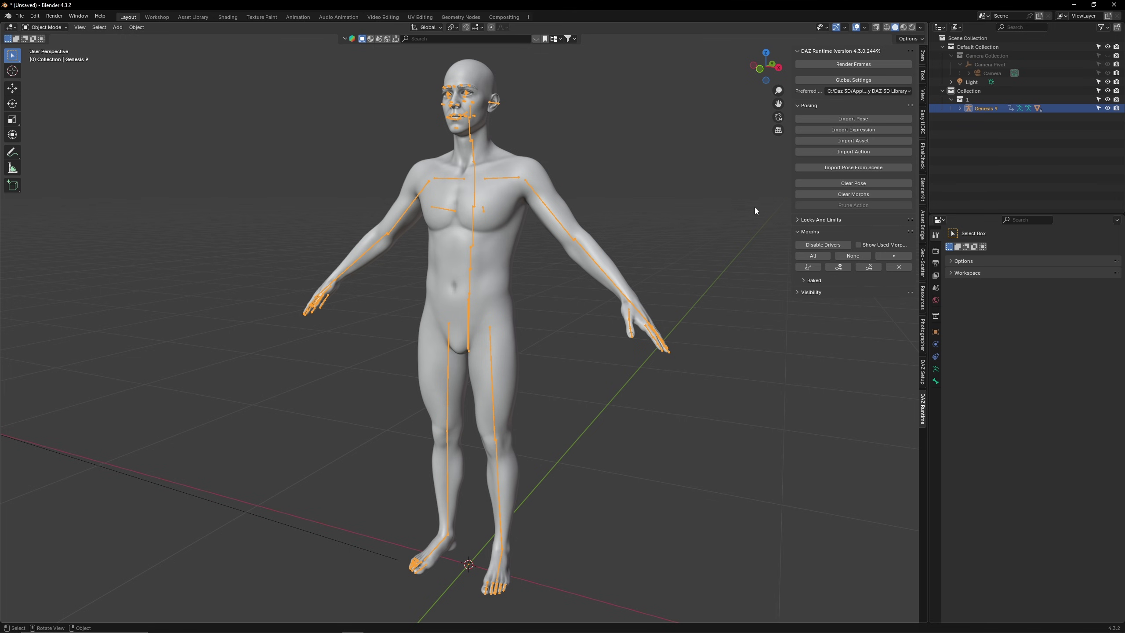
pyautogui.click(863, 119)
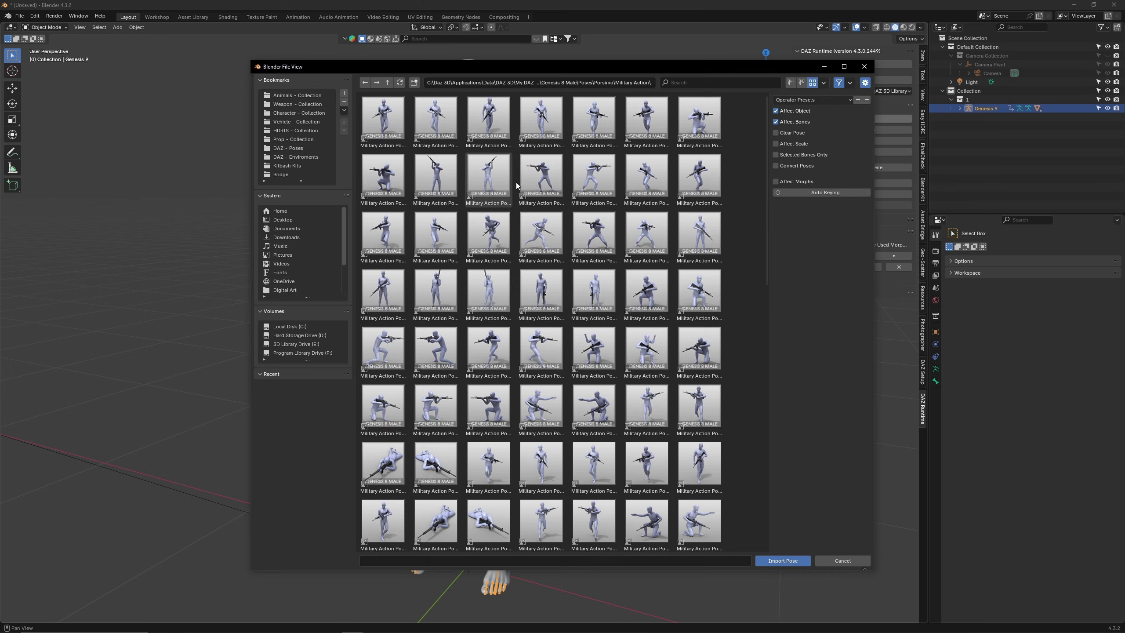
pyautogui.click(559, 109)
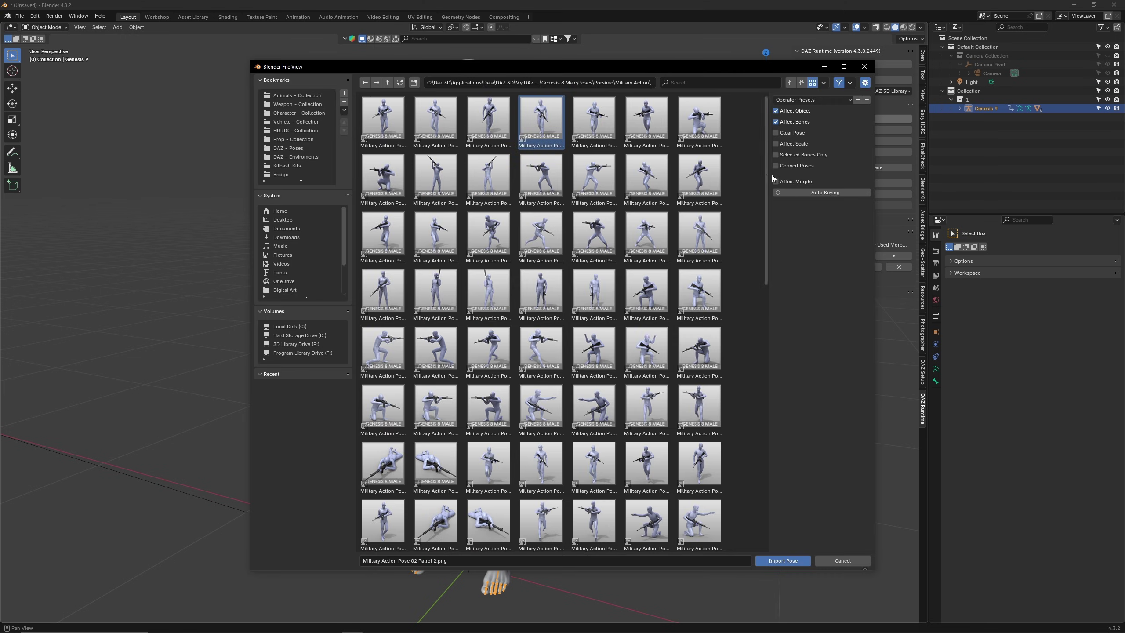
pyautogui.click(789, 166)
pyautogui.click(834, 176)
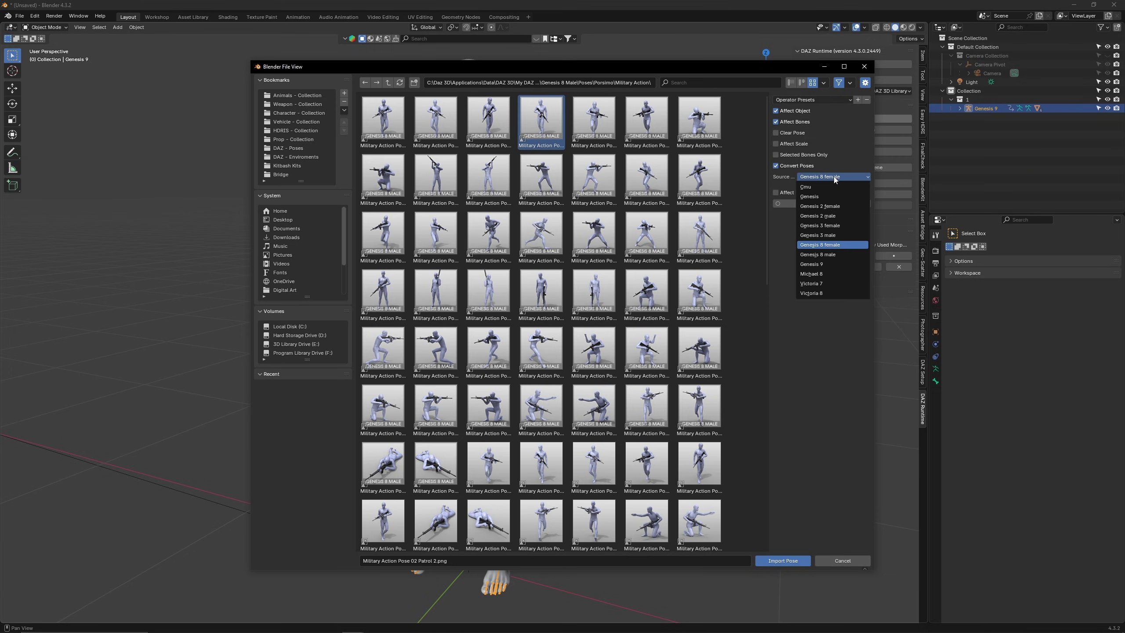
pyautogui.click(842, 256)
pyautogui.click(782, 561)
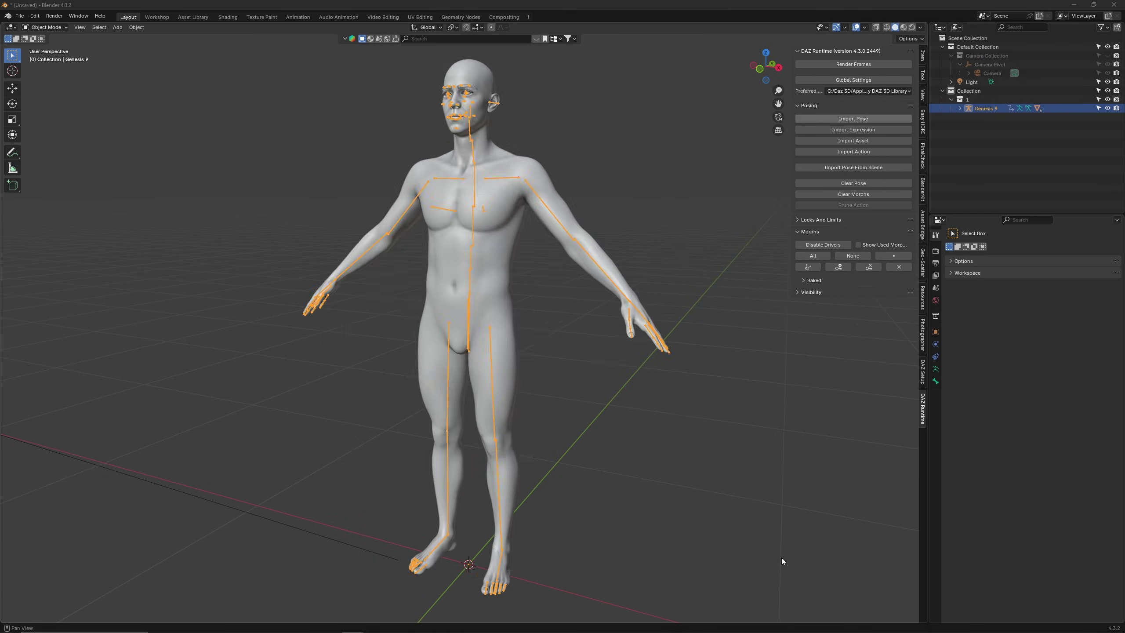
pyautogui.moveTo(591, 352); pyautogui.dragTo(676, 354, button='middle')
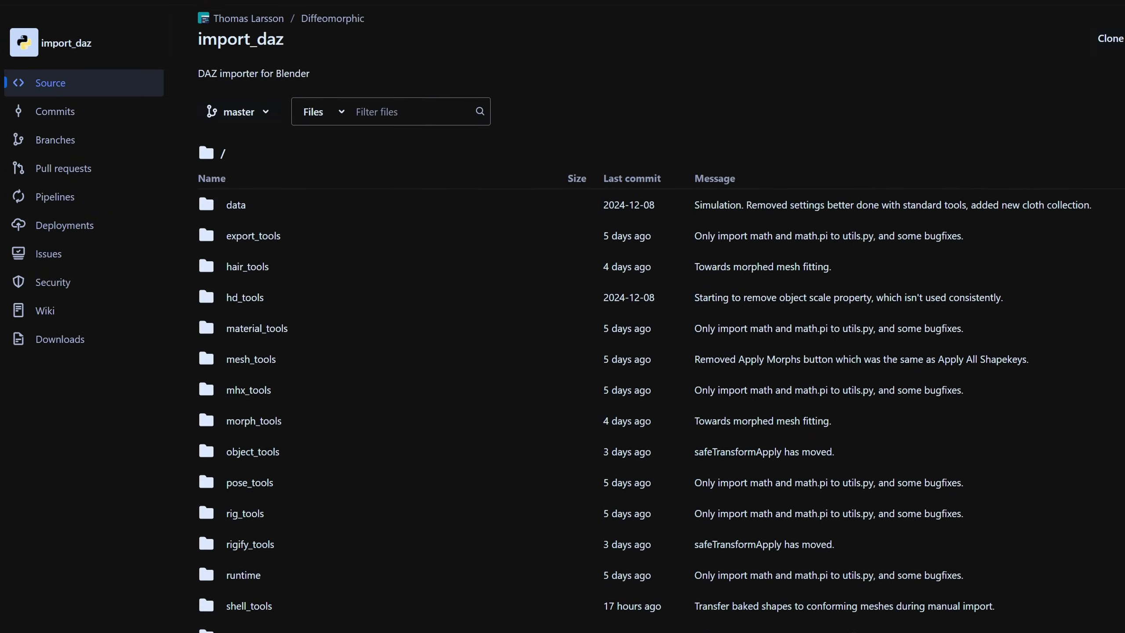
# Step: Scroll the import_daz file list and go to the repository's Downloads page
pyautogui.scroll(-3, 661, 319)
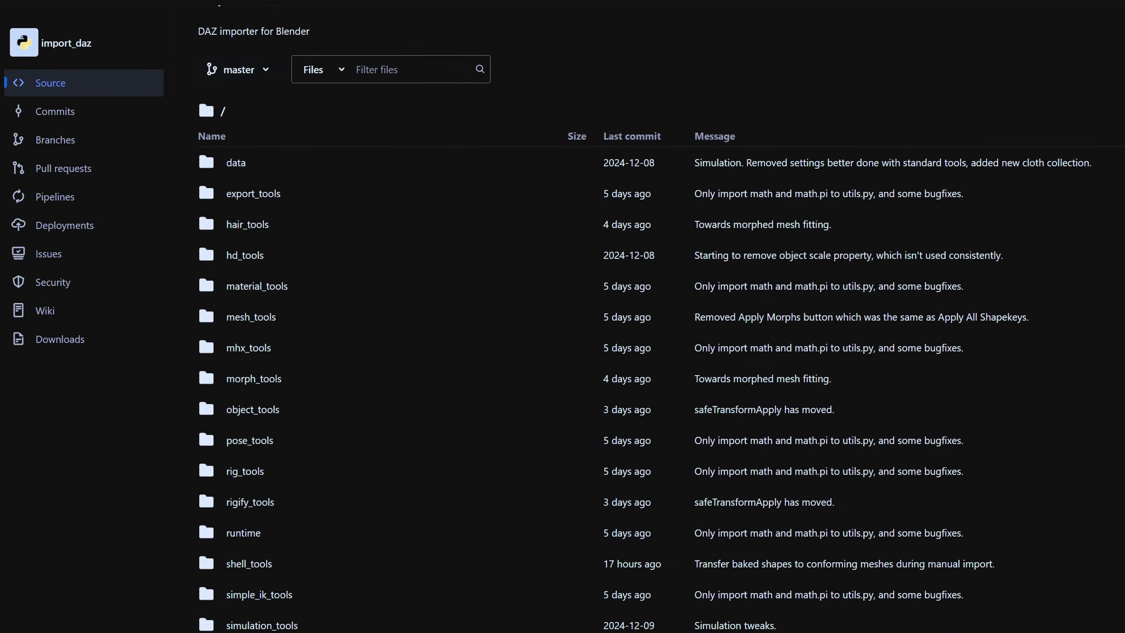
pyautogui.scroll(-3, 661, 319)
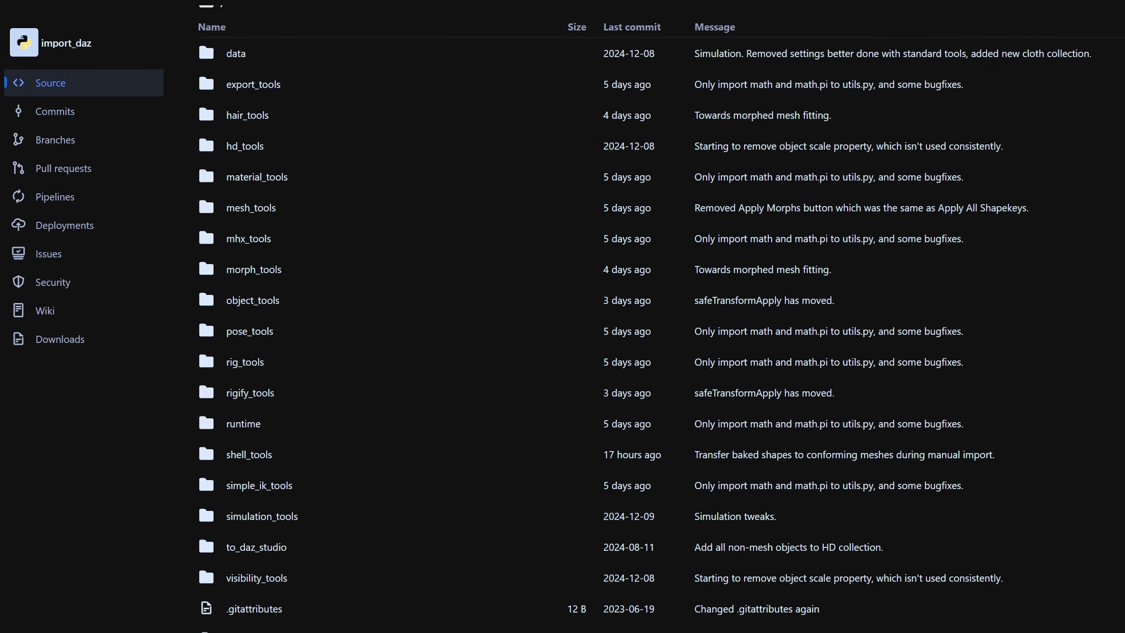
pyautogui.scroll(-3, 661, 319)
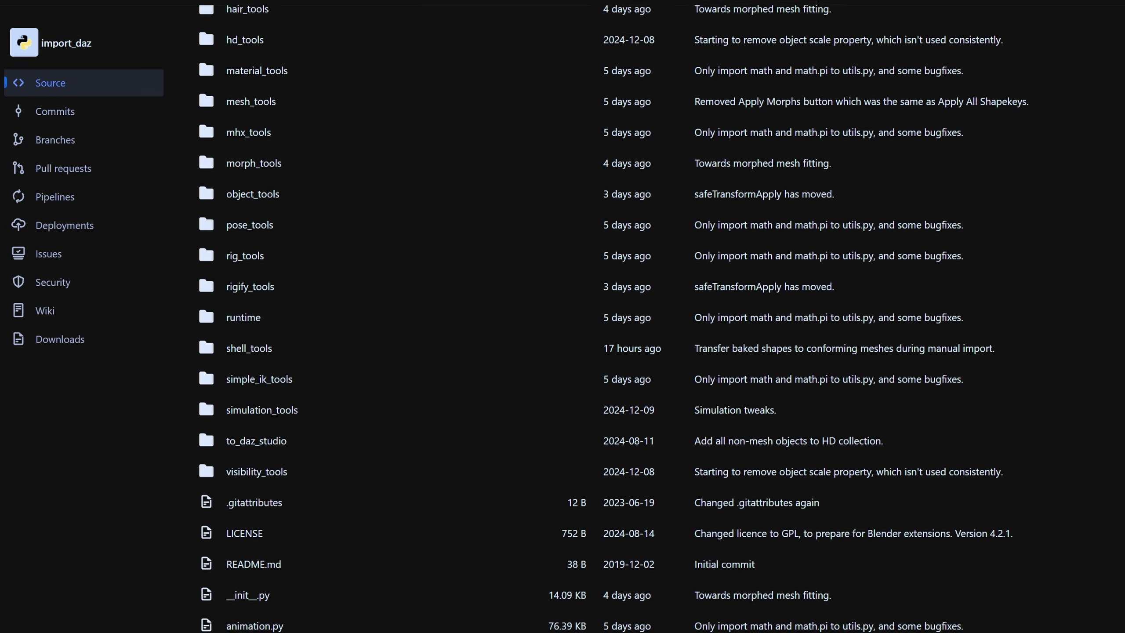
pyautogui.scroll(-8, 515, 312)
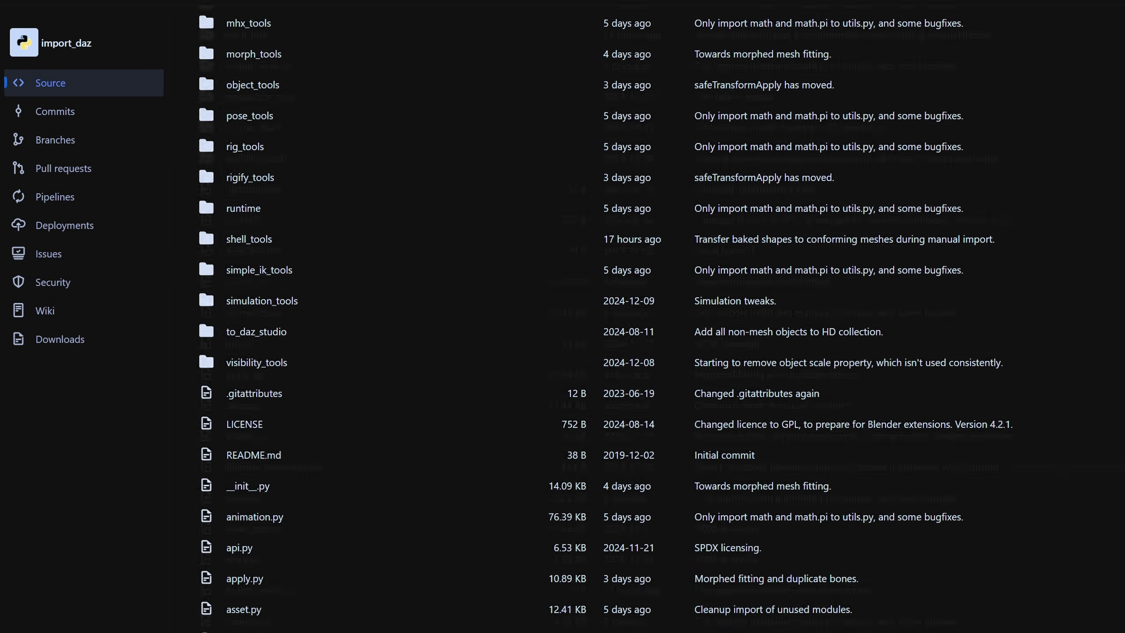
pyautogui.click(82, 345)
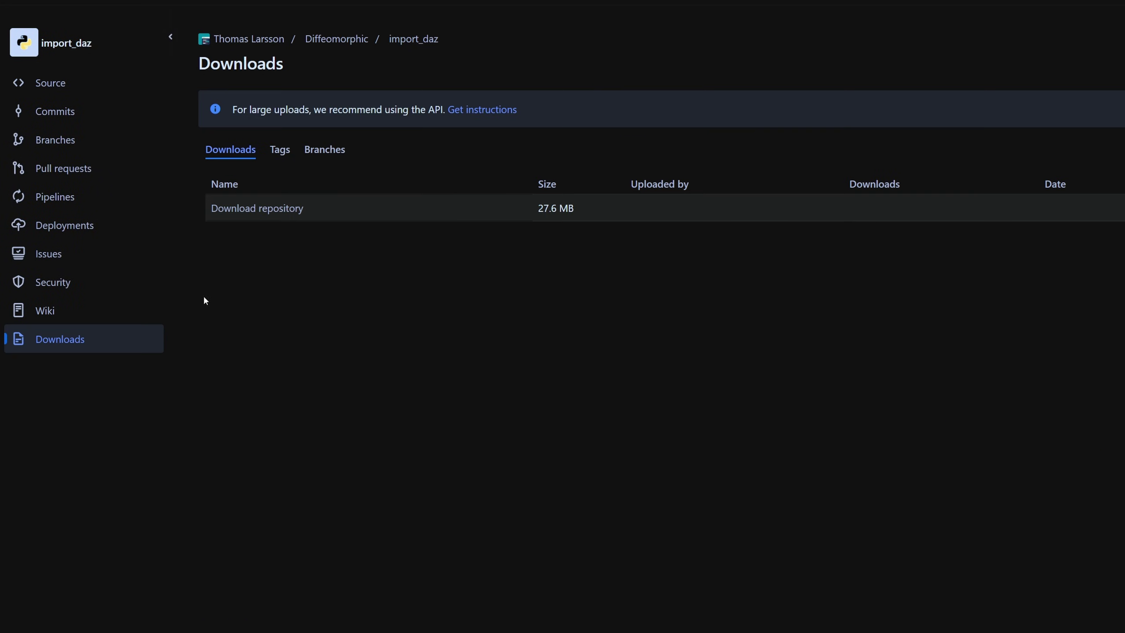